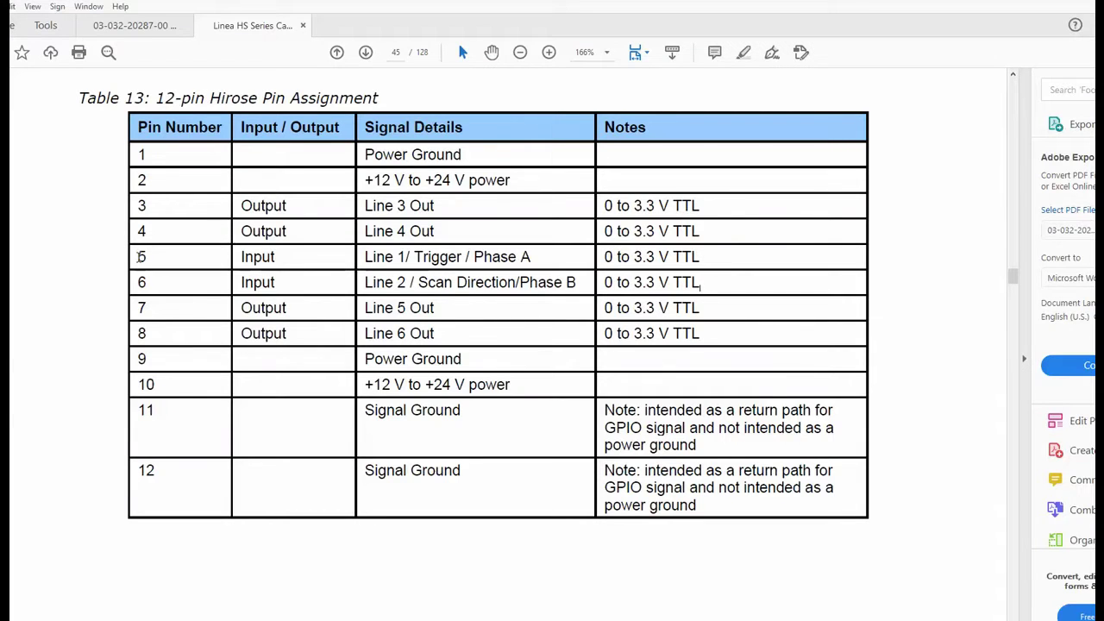
- Highlight the pin 5 row of the 12-pin Hirose table and examine the shaft encoder wiring diagram in the Word document
drag(137, 256, 705, 257)
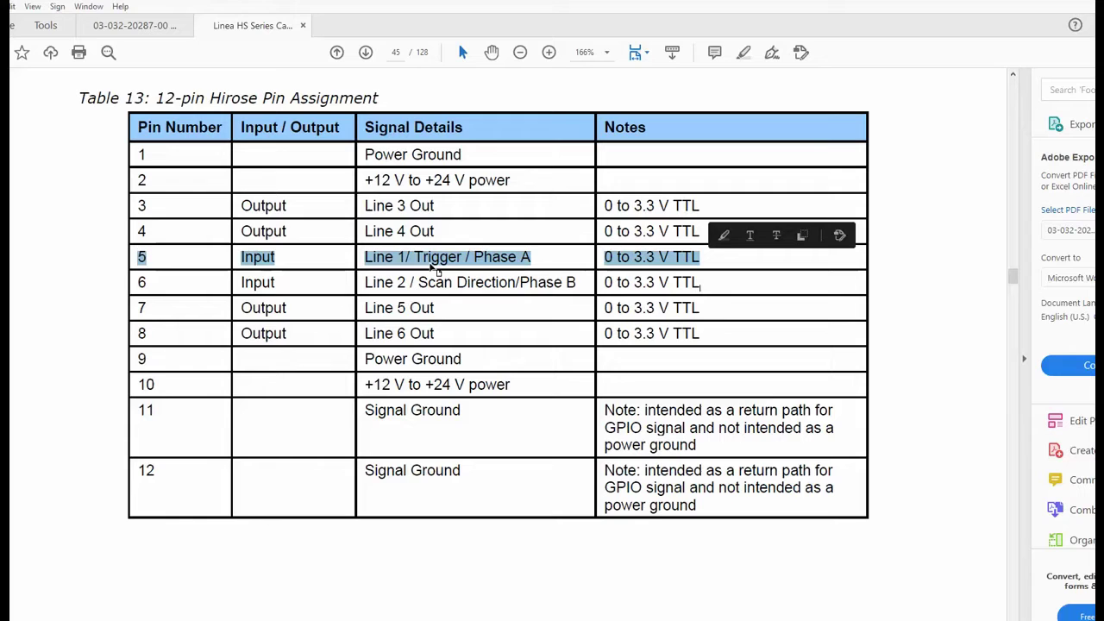
key(alt+Tab)
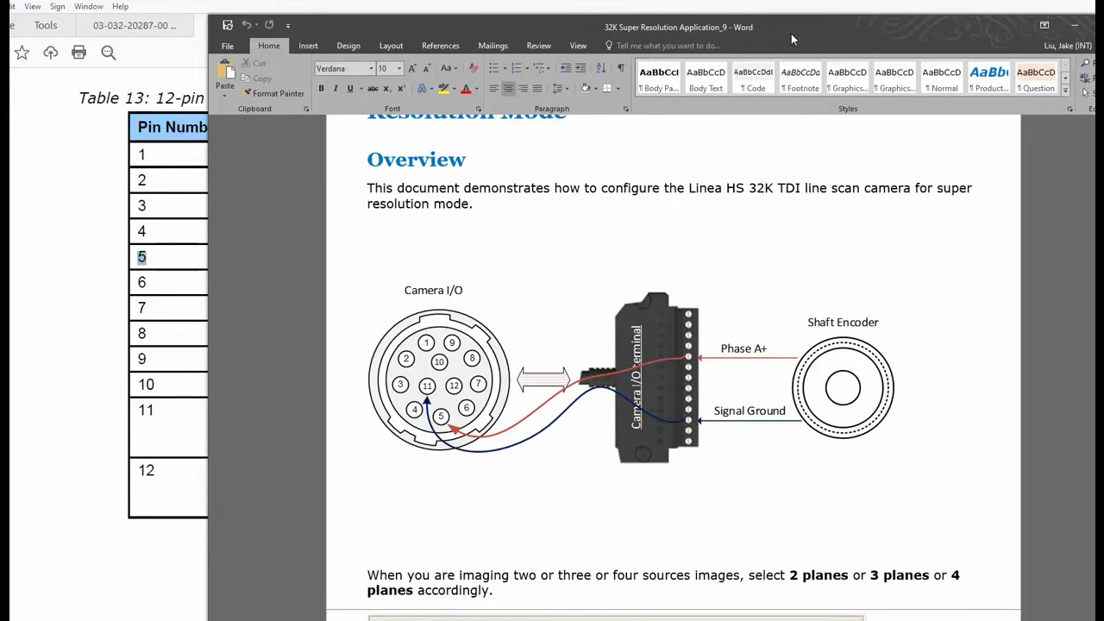
drag(791, 33, 662, 28)
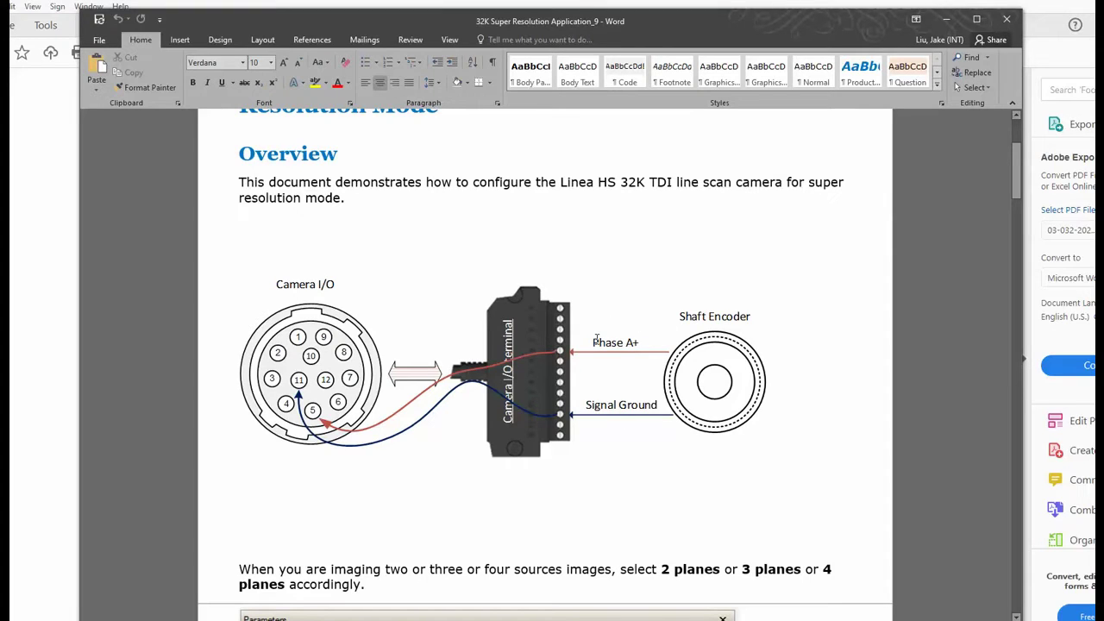
- Switch to CamExpert and examine the devices available under Xtium2-CLHS_PX8_1
click(418, 501)
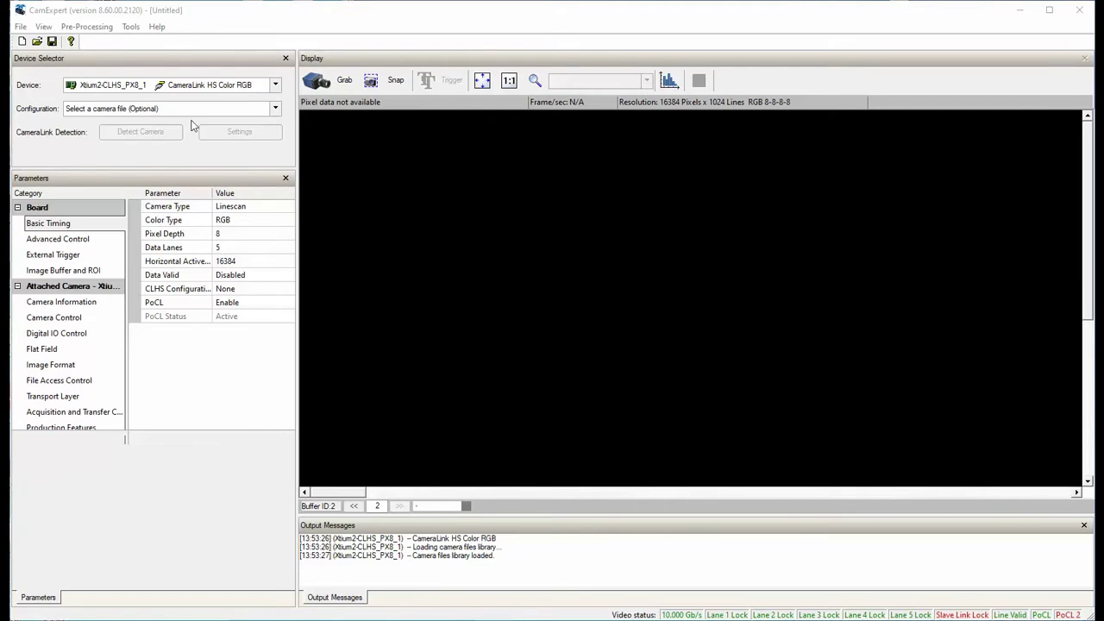
click(218, 87)
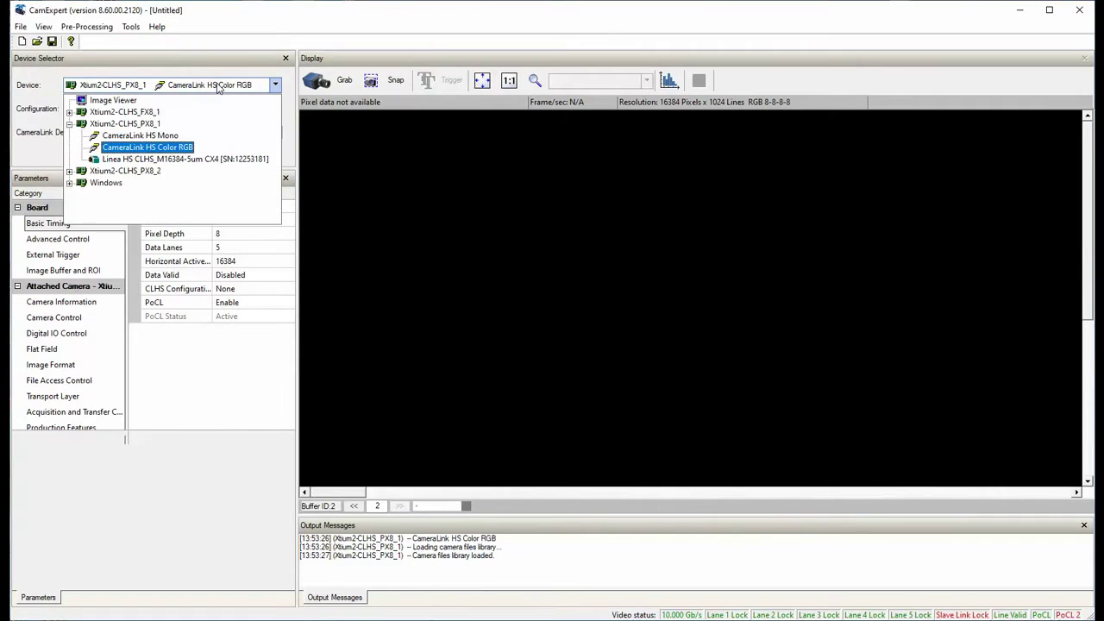
double_click(145, 126)
double_click(147, 126)
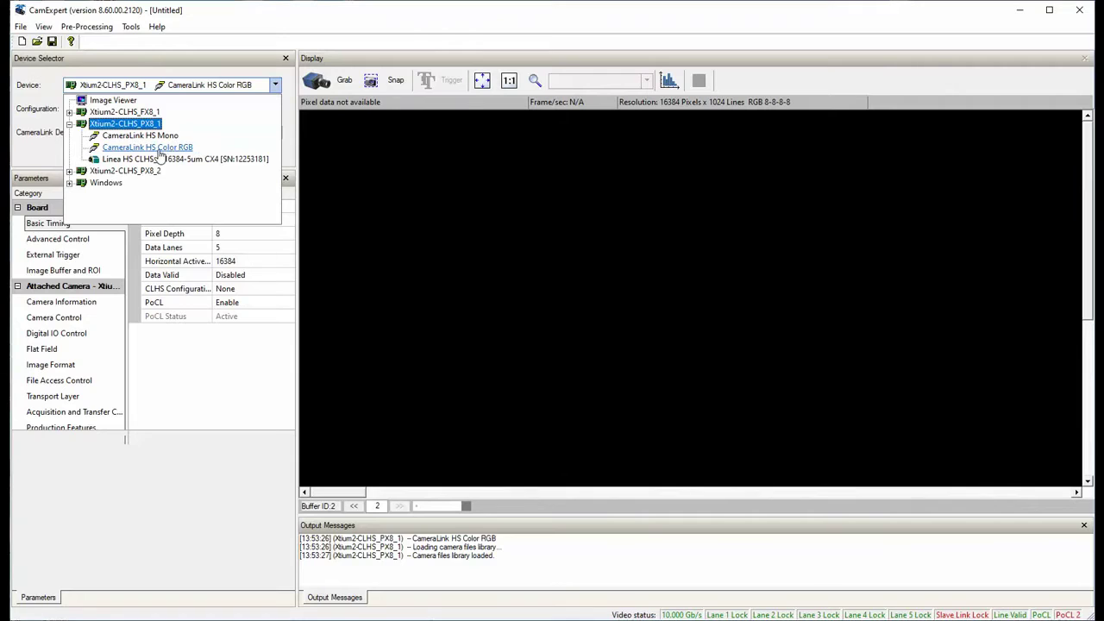
click(293, 158)
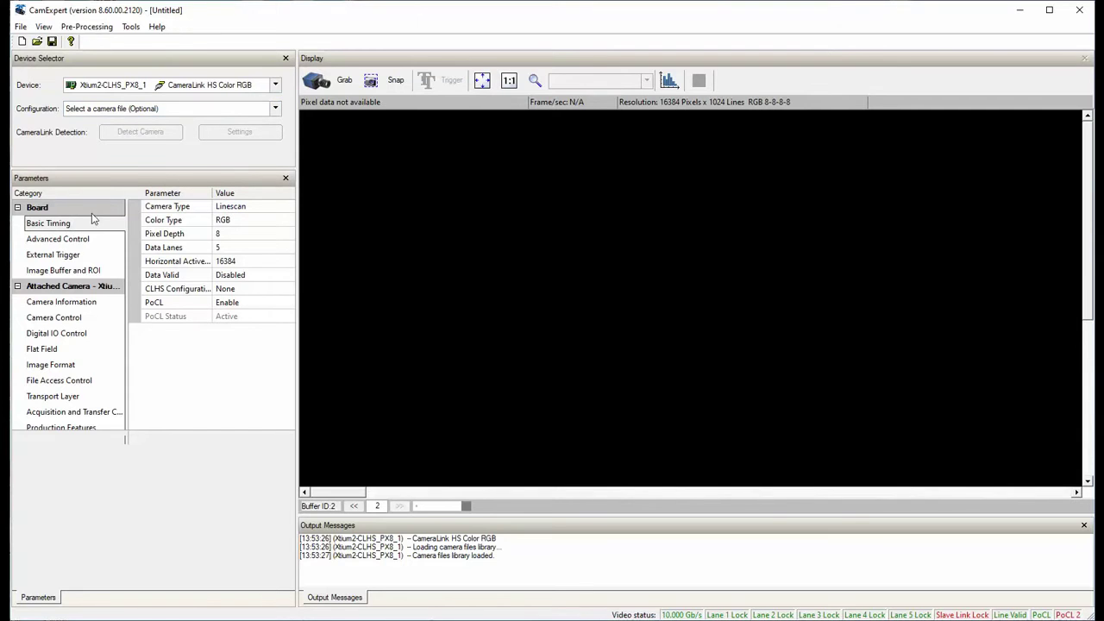
- Load the recent configuration T_ML-HC-16K10T_RGB-8Bit-Esynch-Timed_X2CLHS-PX8-RGB-Shaft-Mode2.ccf and set the board's Line Sync Source to None
click(21, 26)
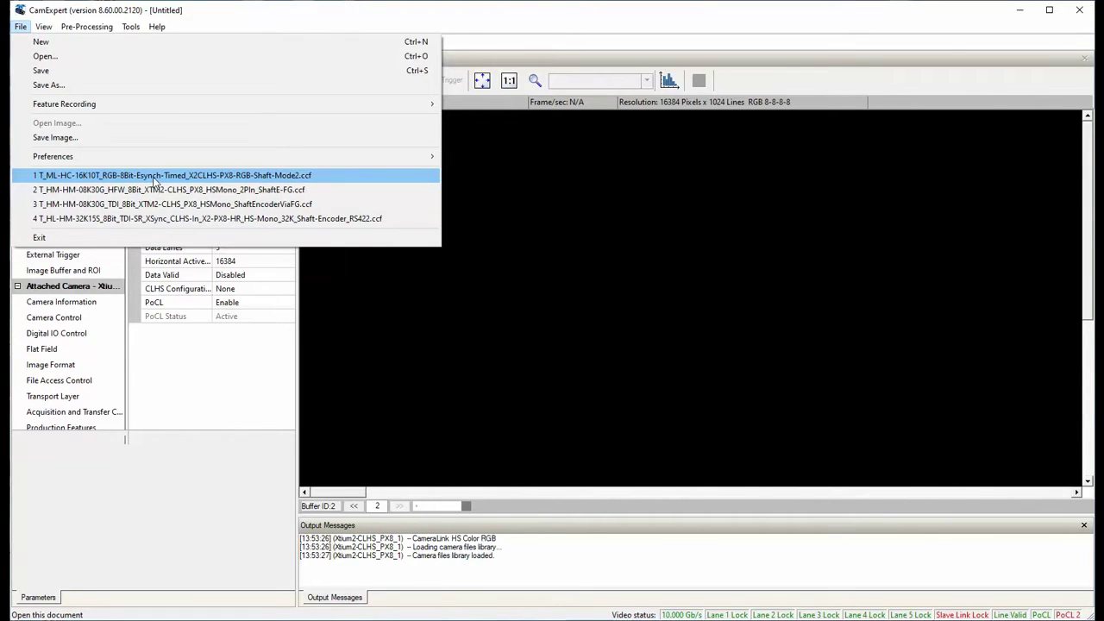
click(288, 177)
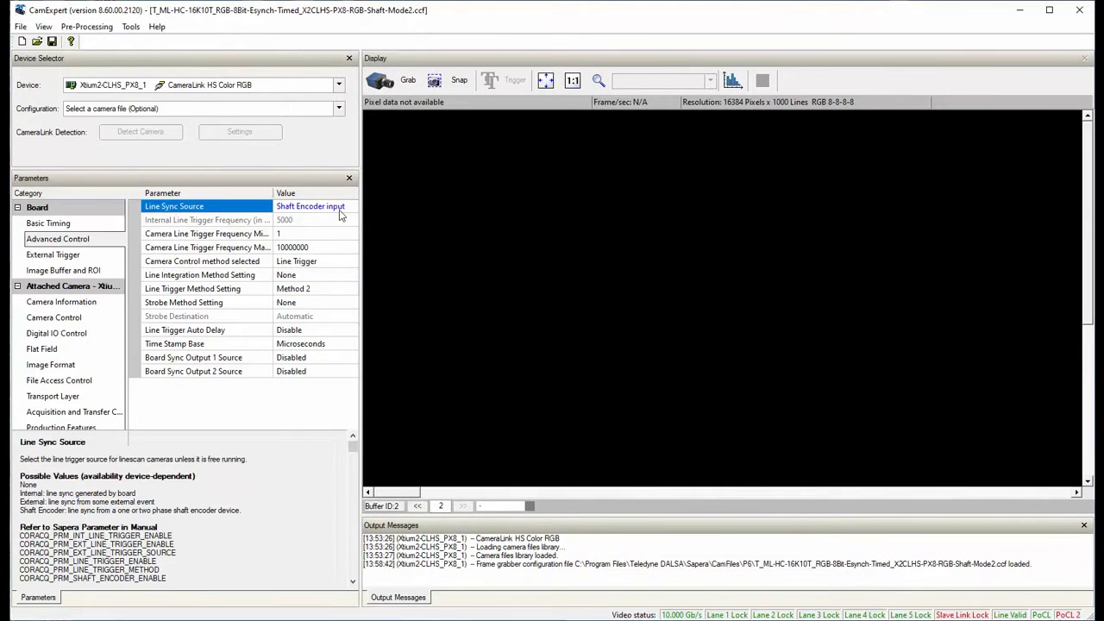
click(351, 211)
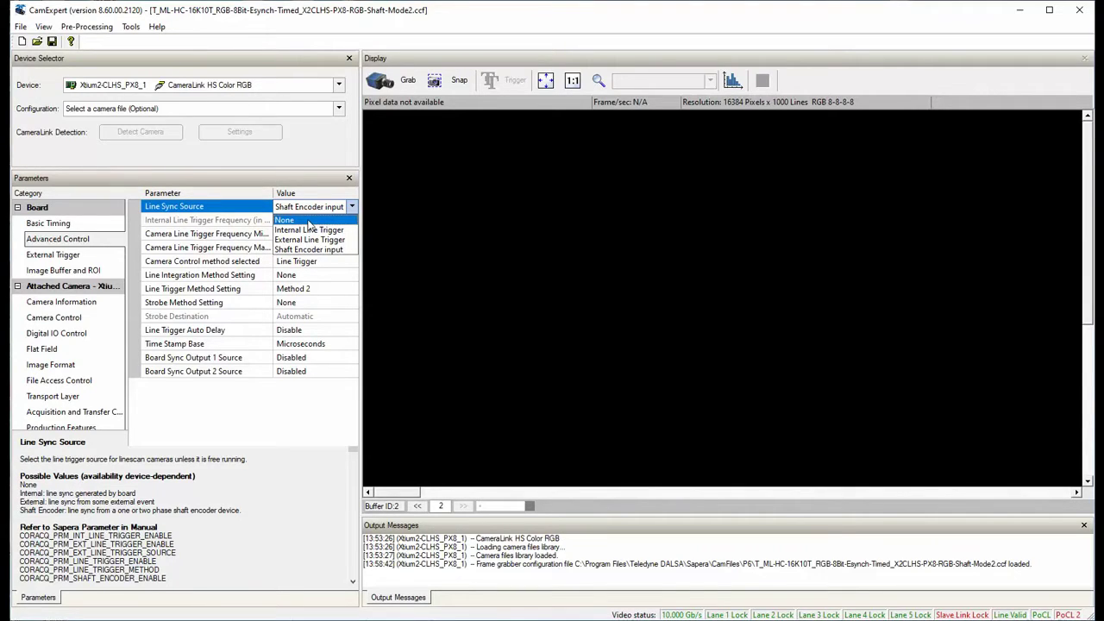
click(309, 221)
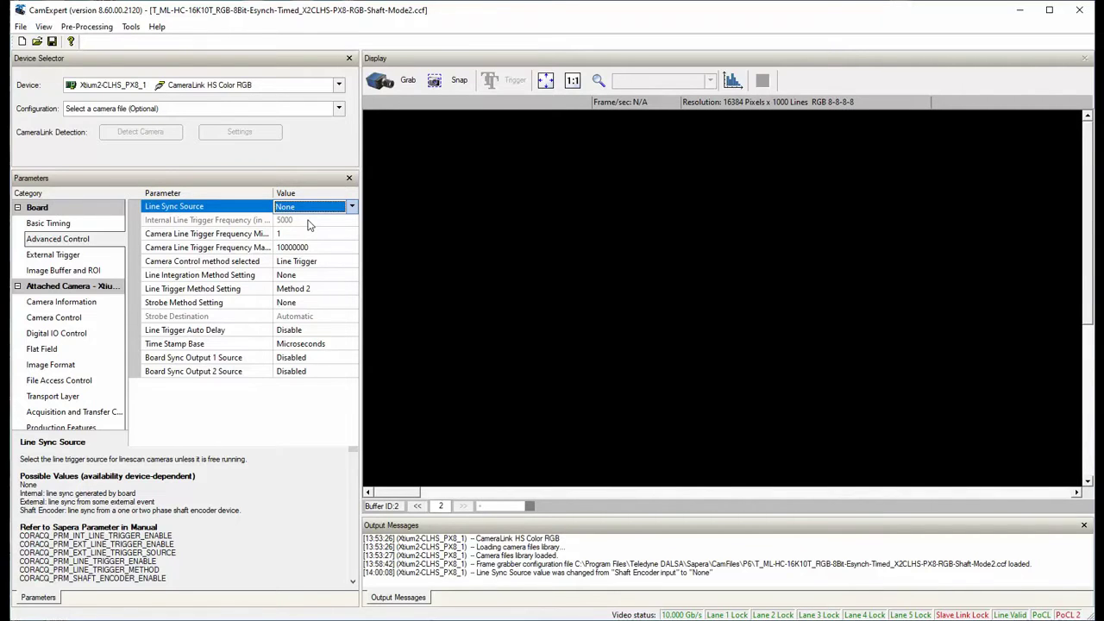
- Set the board's External Trigger to Disabled
click(52, 254)
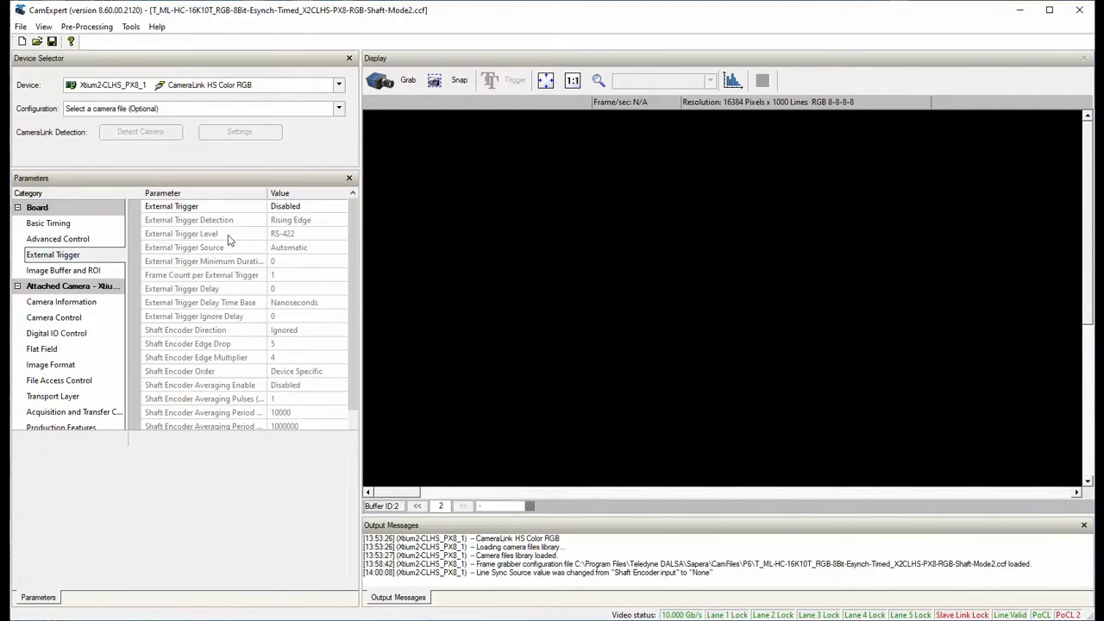
click(315, 209)
click(314, 209)
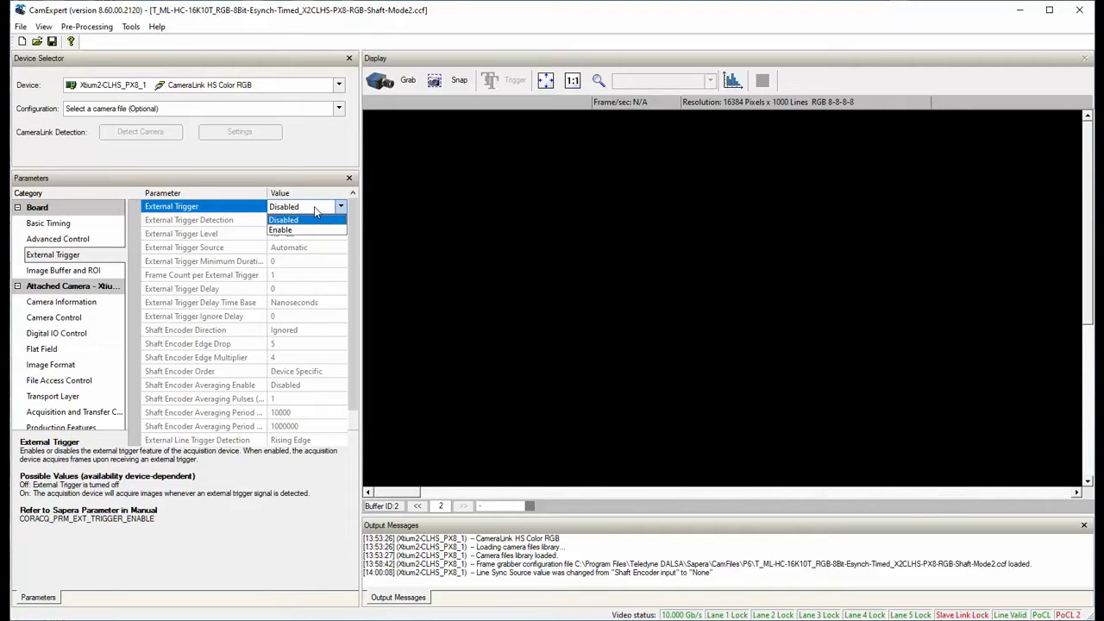
click(312, 220)
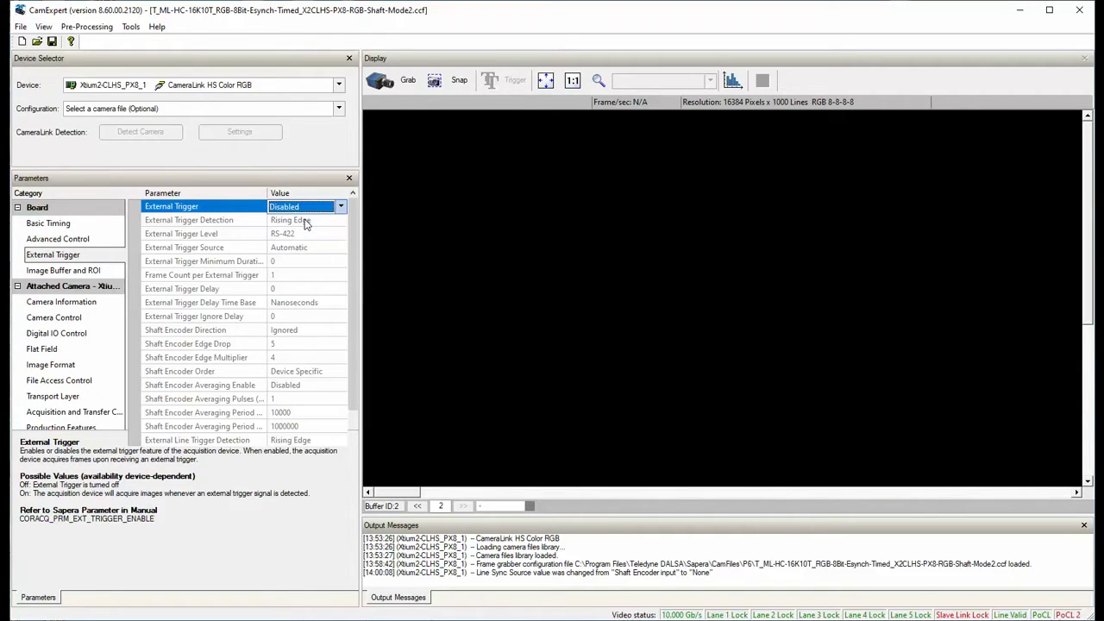
- Examine the board's image buffer settings and the attached camera's information, including its part number and Device User ID
click(76, 271)
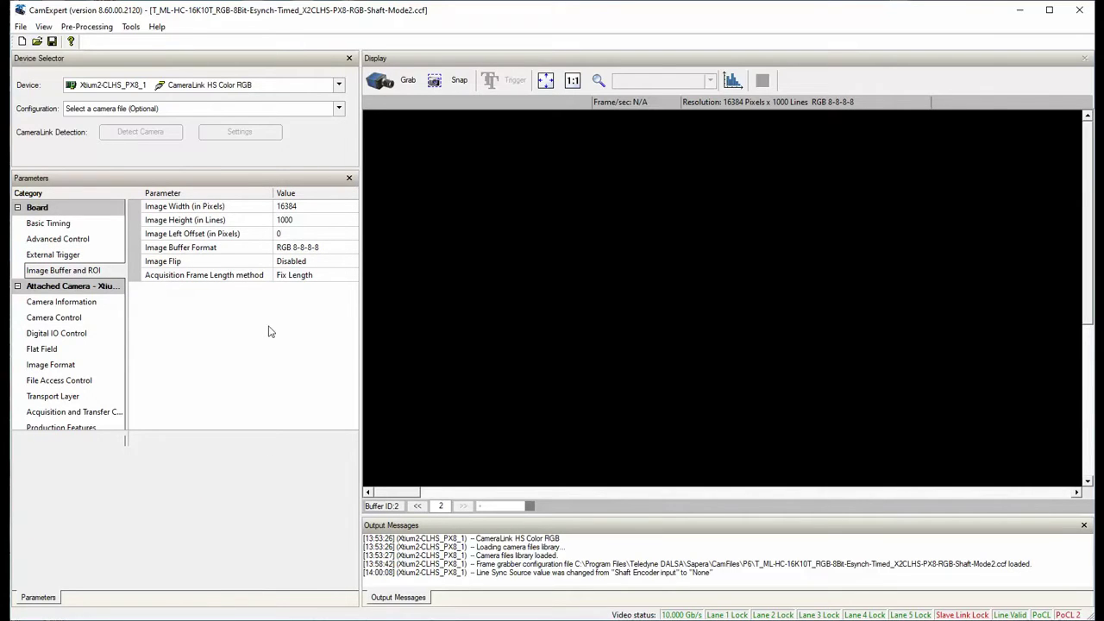
click(61, 301)
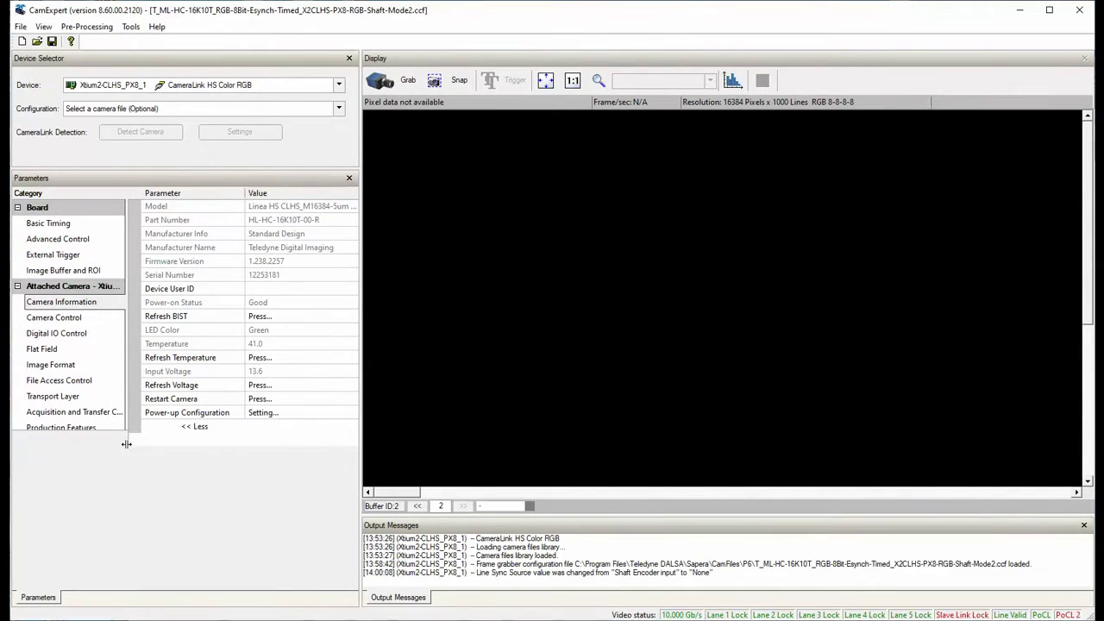
drag(145, 449, 144, 470)
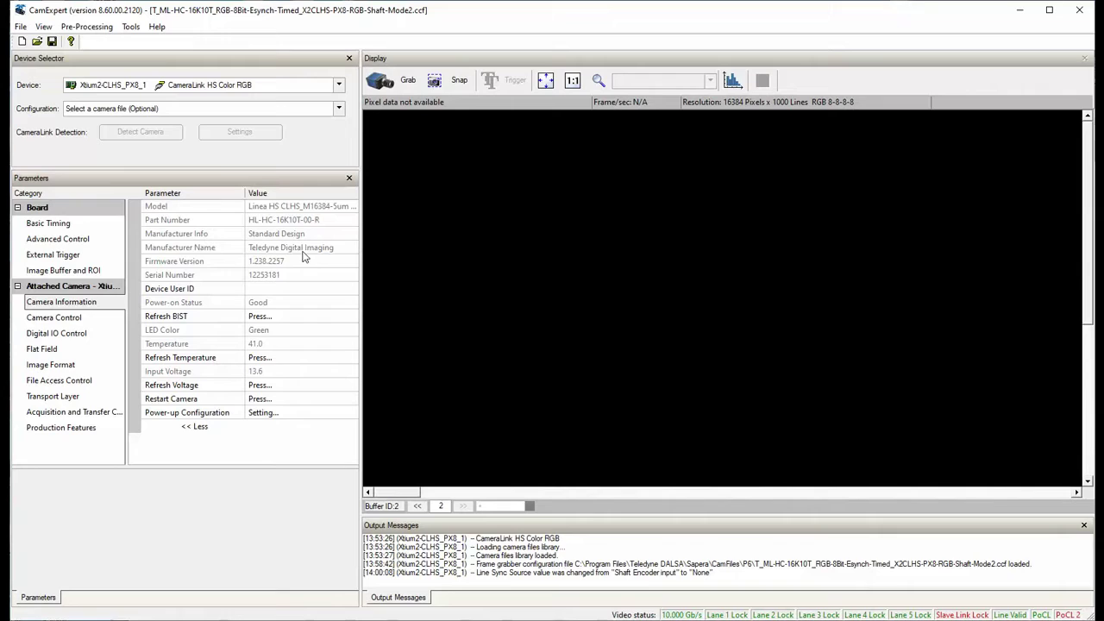
click(297, 221)
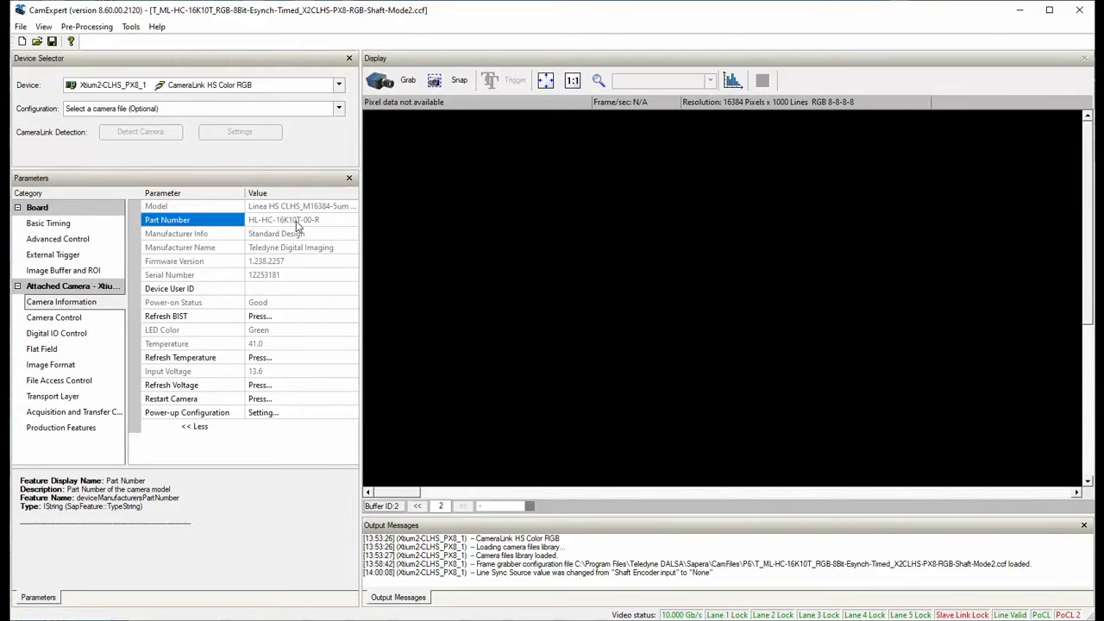
click(279, 287)
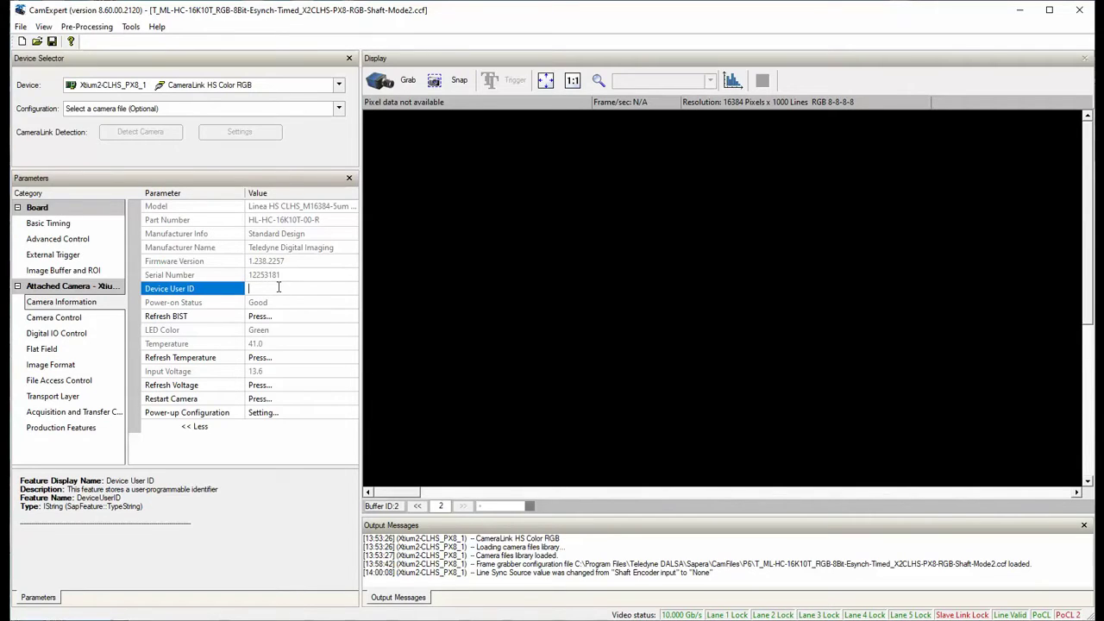
- Set the attached camera's TDI Mode to TDI BGR and check the board's Image Buffer Format
click(82, 318)
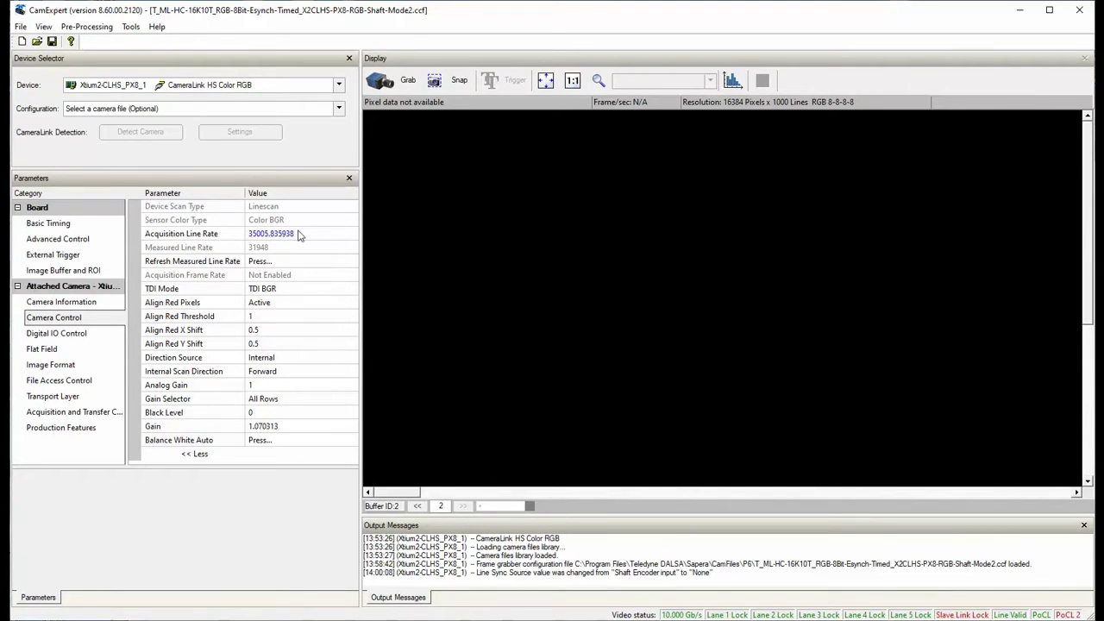
click(305, 295)
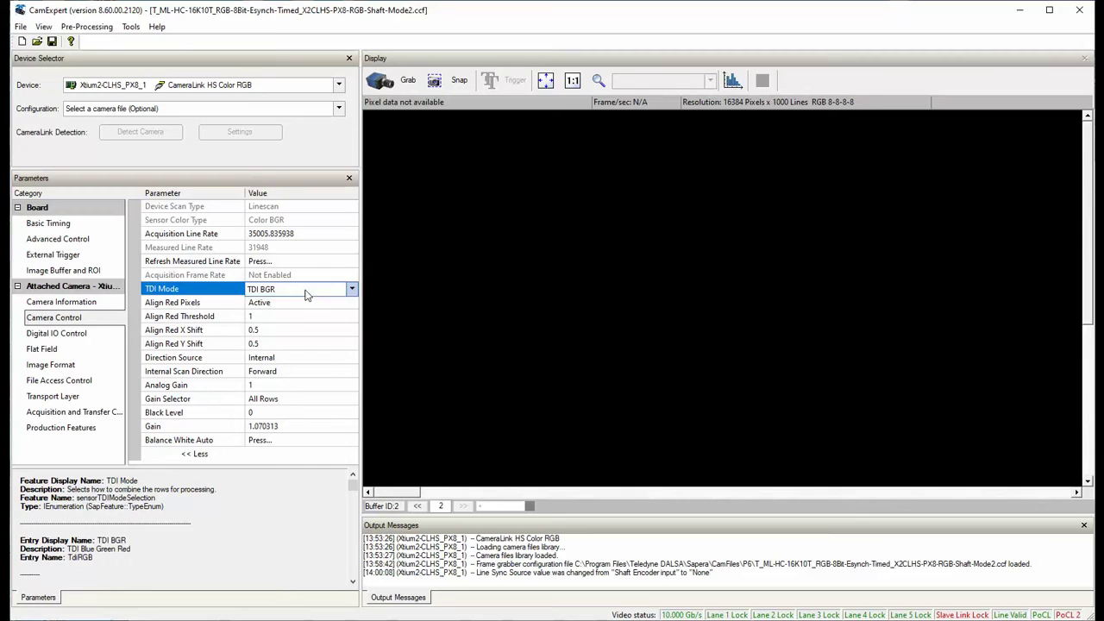
click(305, 295)
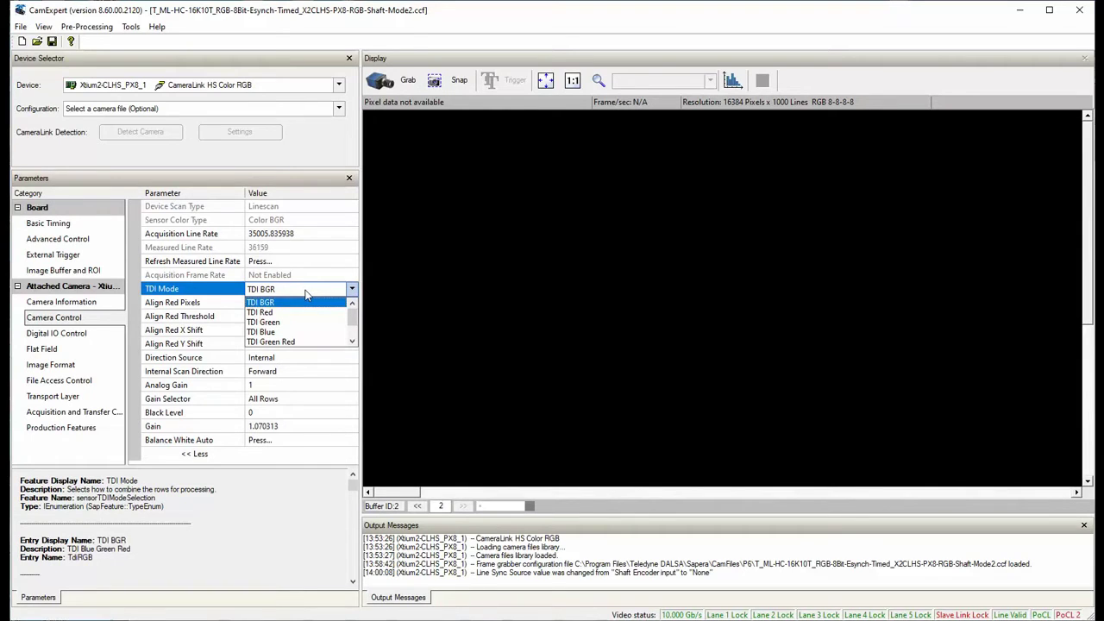
click(299, 303)
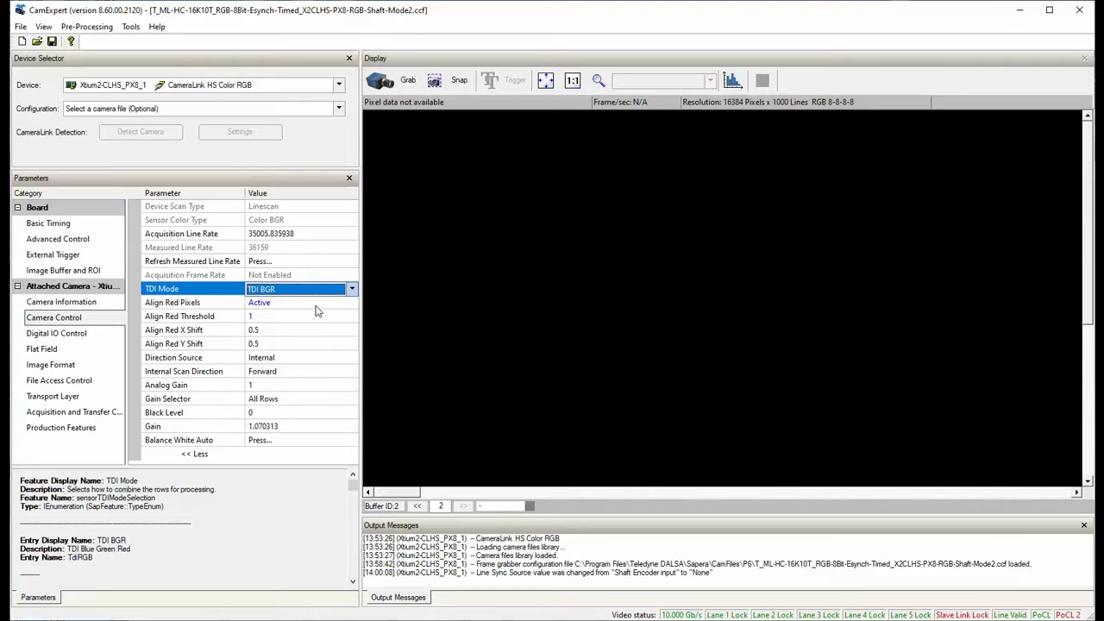
click(85, 272)
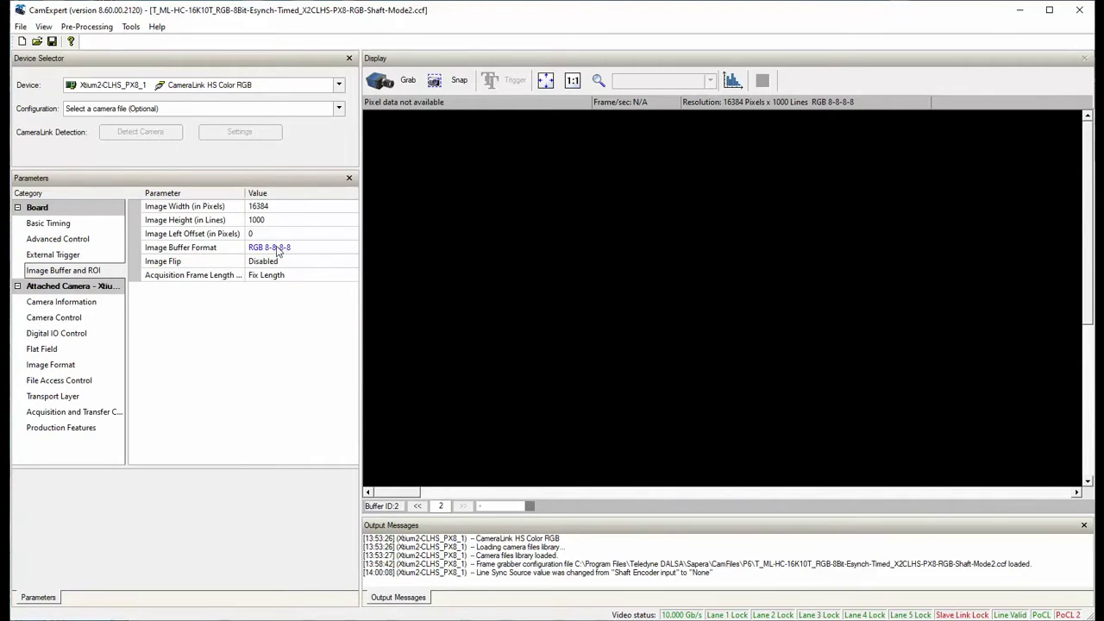
click(81, 320)
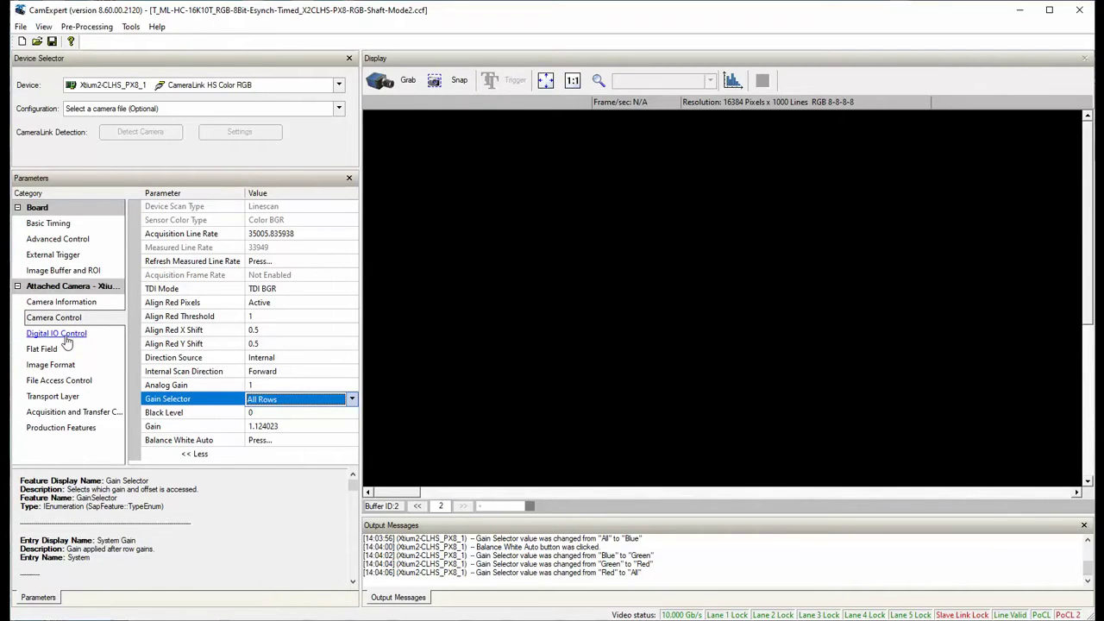
- Set the camera's Trigger Mode to External in its digital IO parameters
click(66, 338)
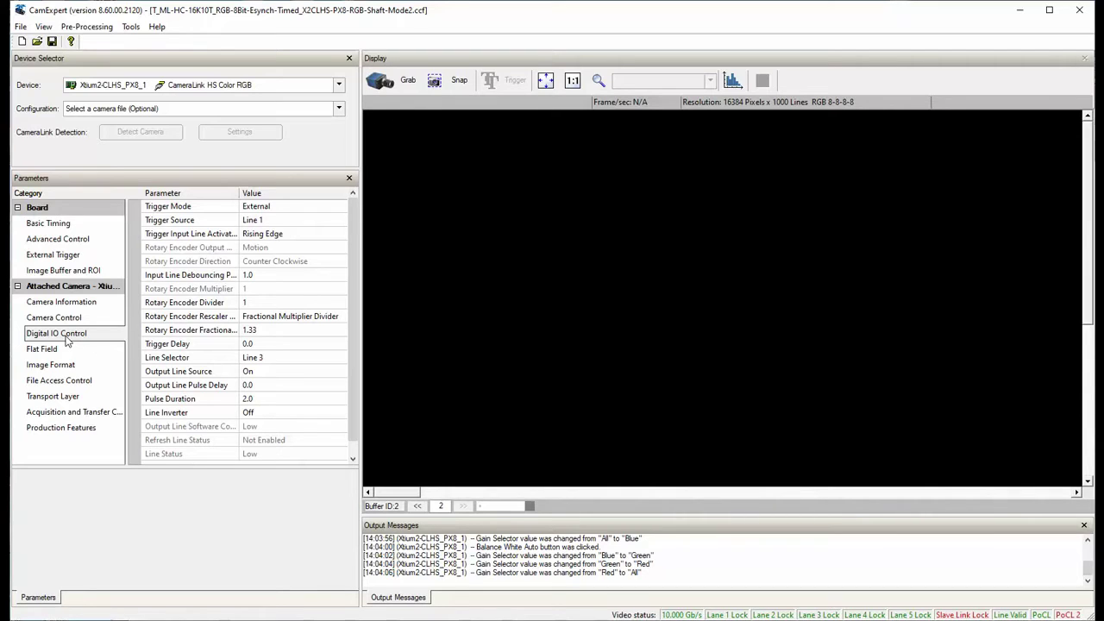
click(264, 336)
click(306, 207)
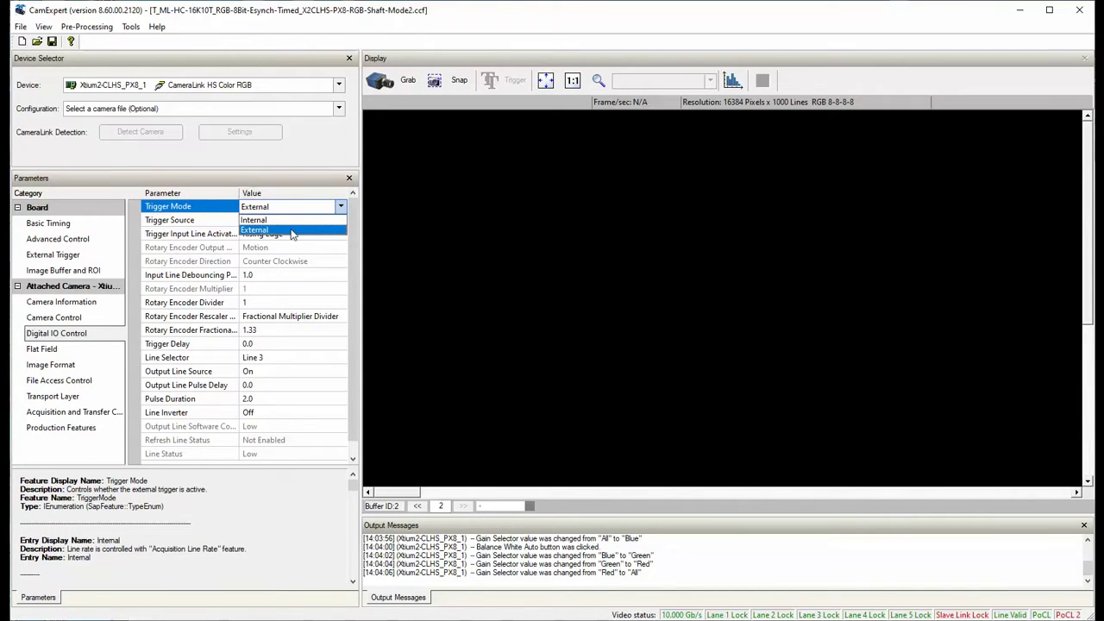
click(293, 230)
- Set the camera's Trigger Source to Line 1 and check the edge options for Trigger Input Line Activation
click(293, 223)
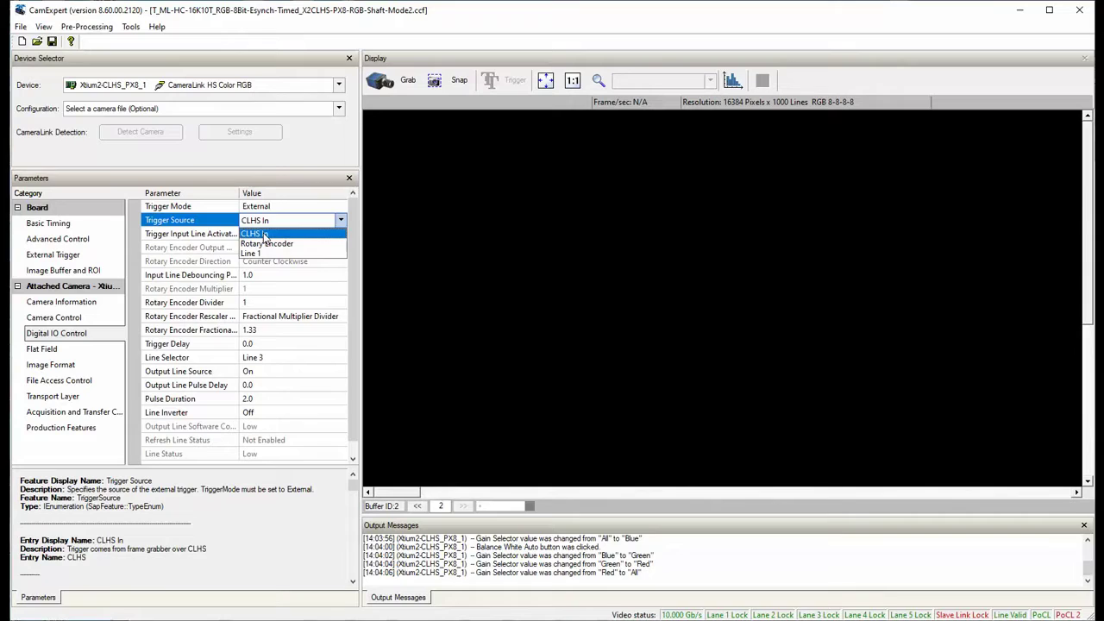
click(263, 234)
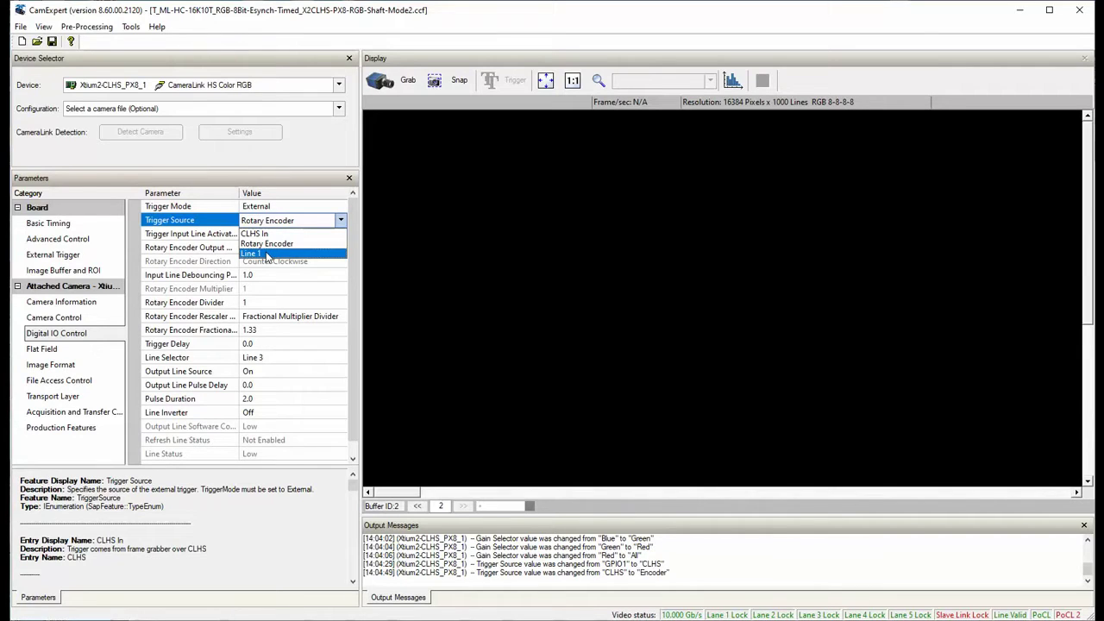
click(267, 252)
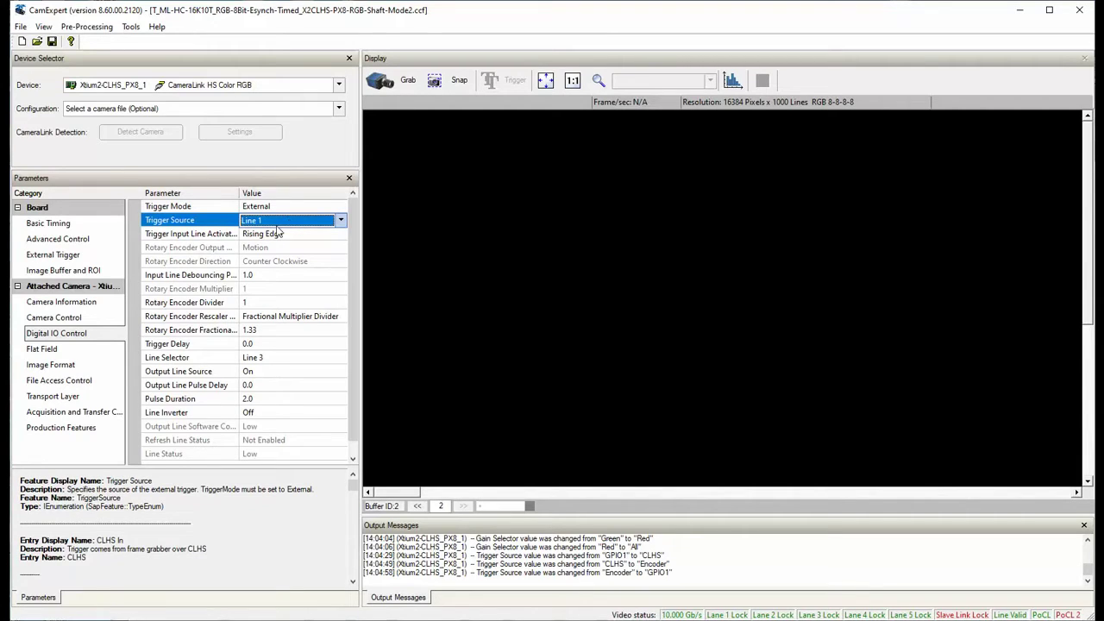
click(292, 234)
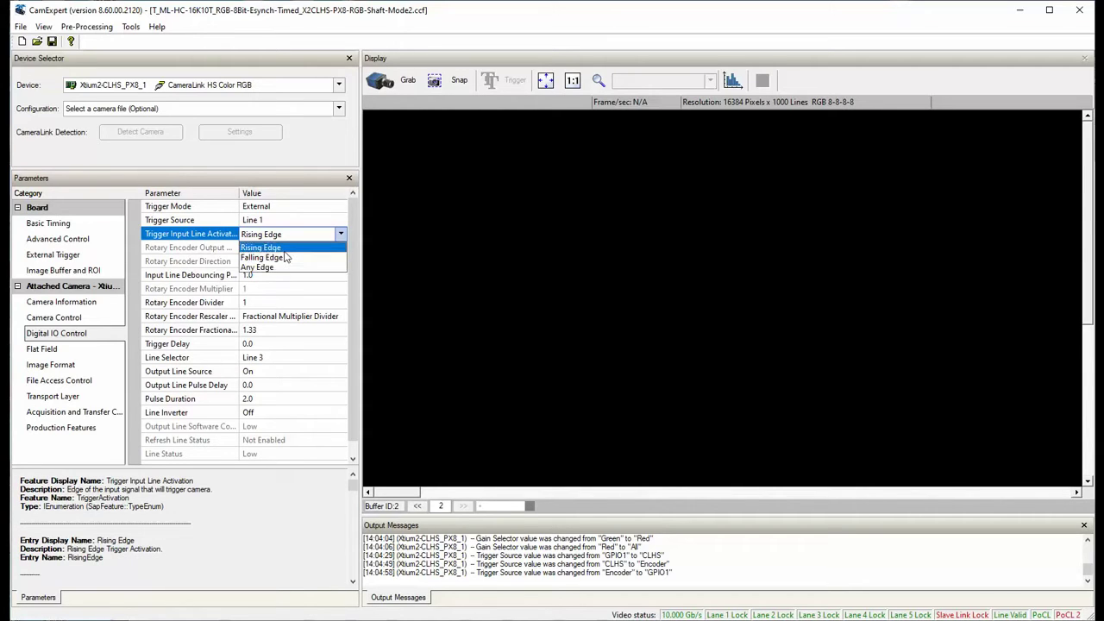
key(Escape)
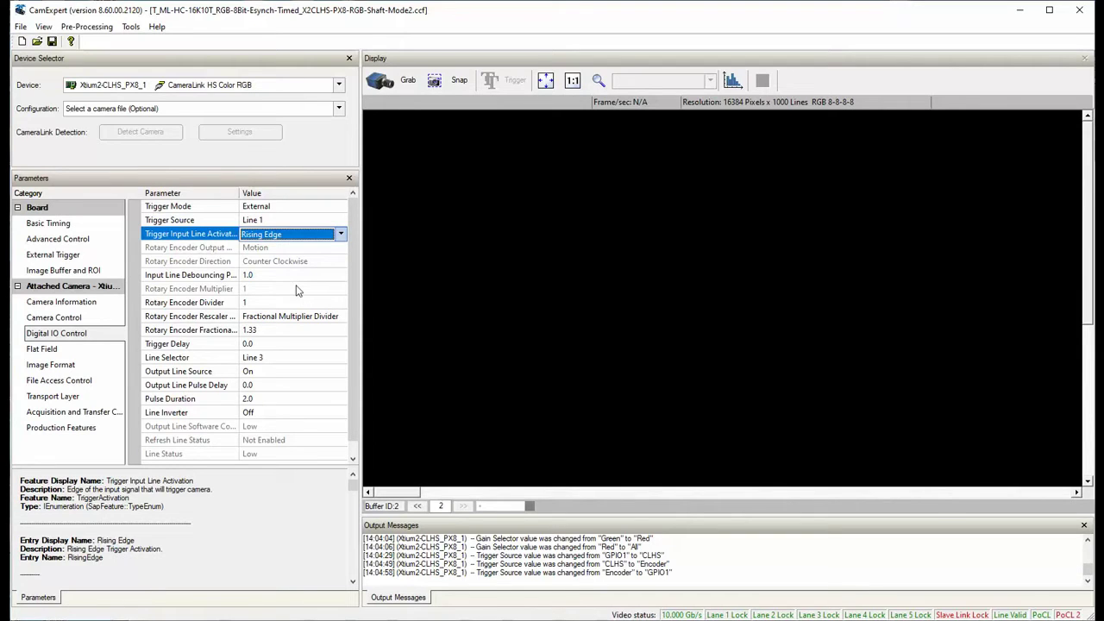
- Widen the parameter list and set the camera's Rotary Encoder Rescaler Order to Multiplier Divider
click(301, 315)
drag(360, 320, 401, 321)
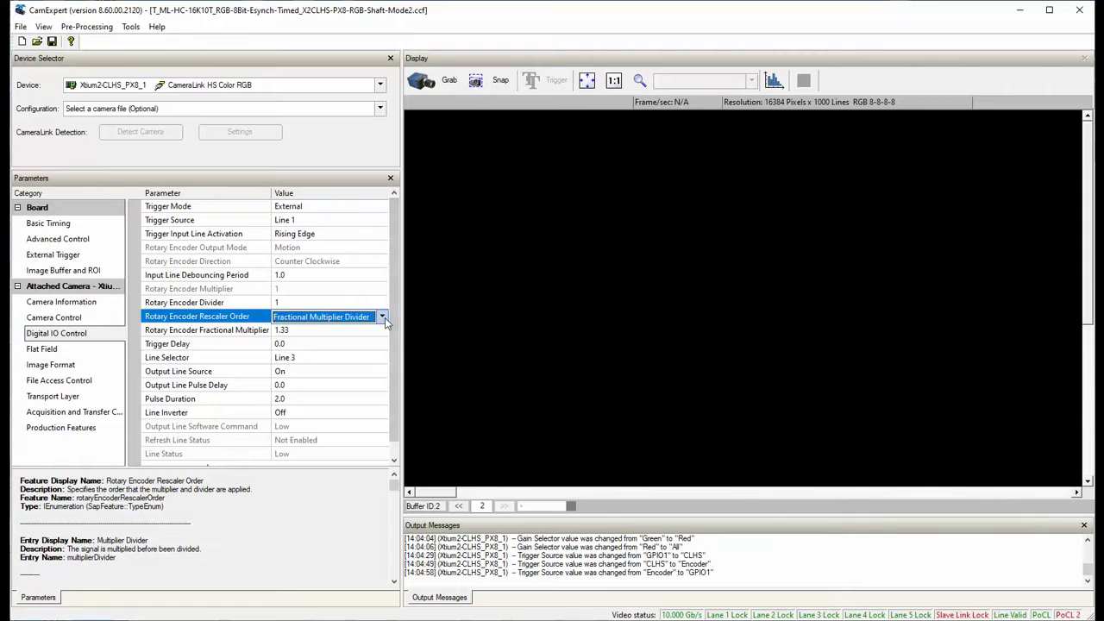
click(382, 316)
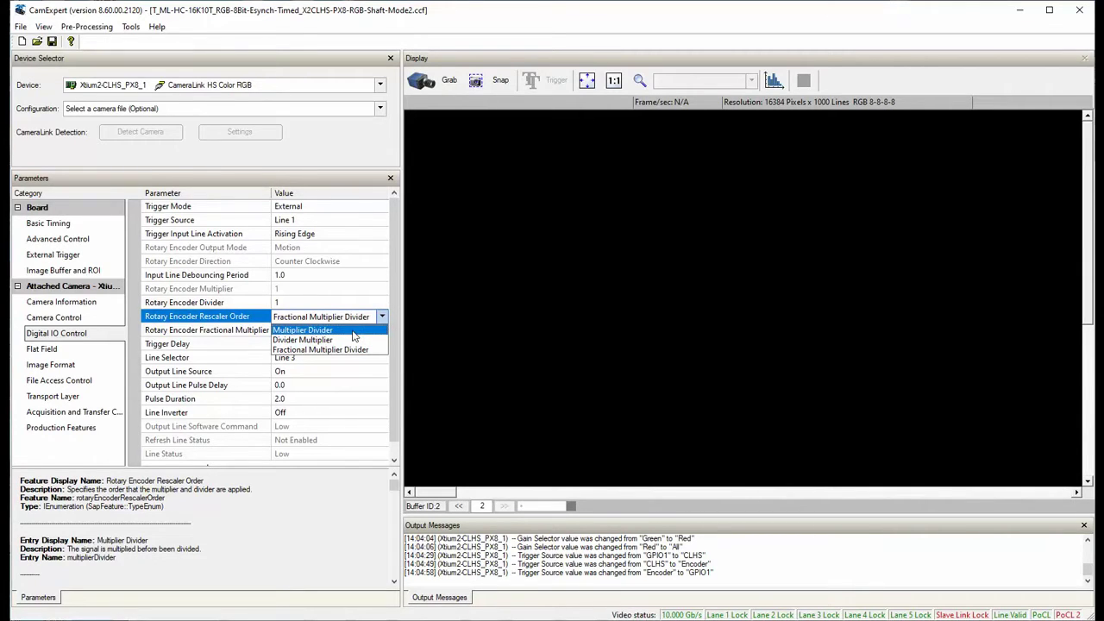
click(353, 330)
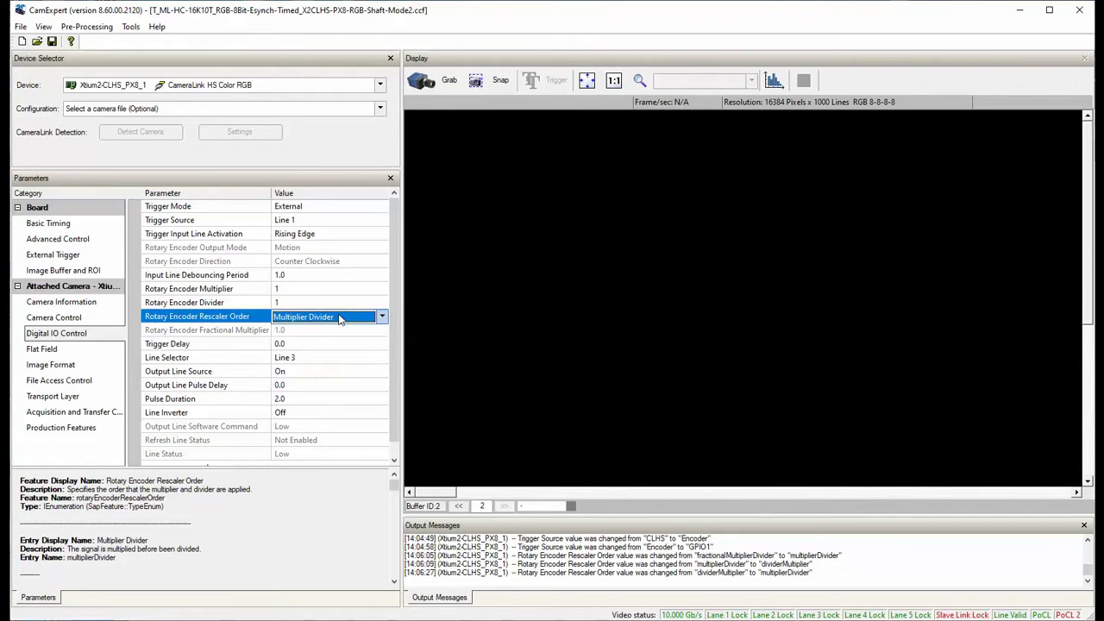
- Fit the image to the display and run a short live grab, freezing it to check the picture
click(583, 82)
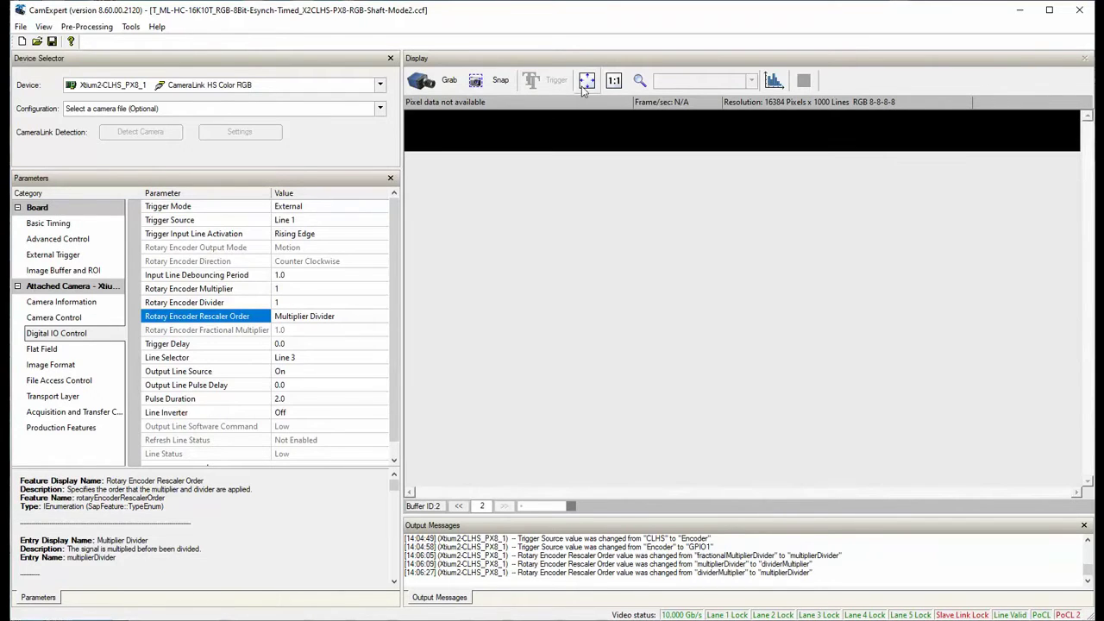
click(427, 80)
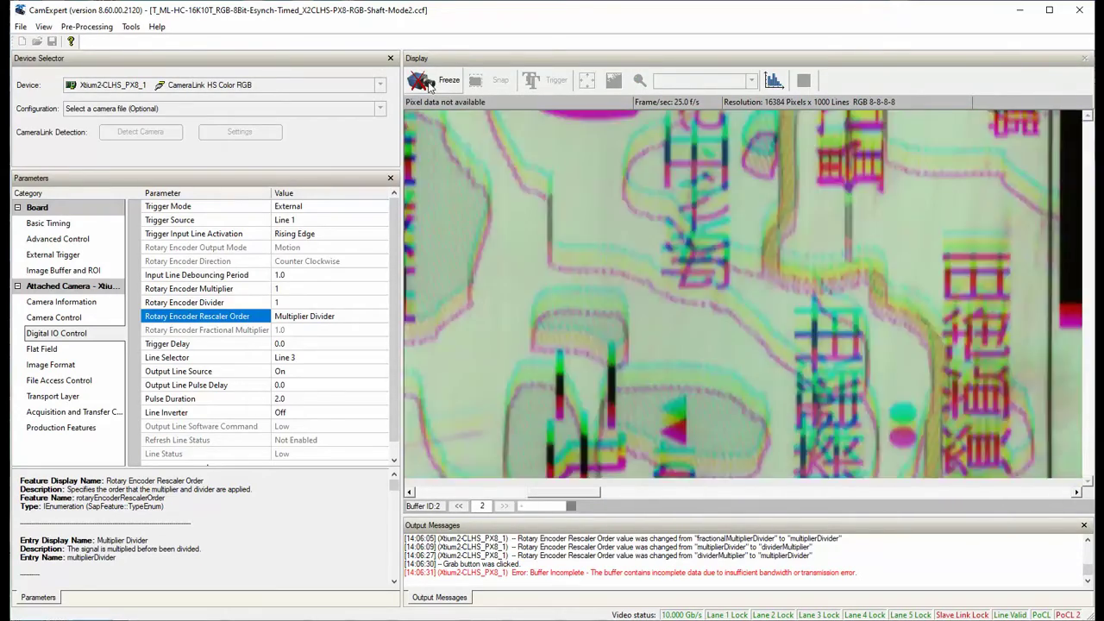
click(428, 84)
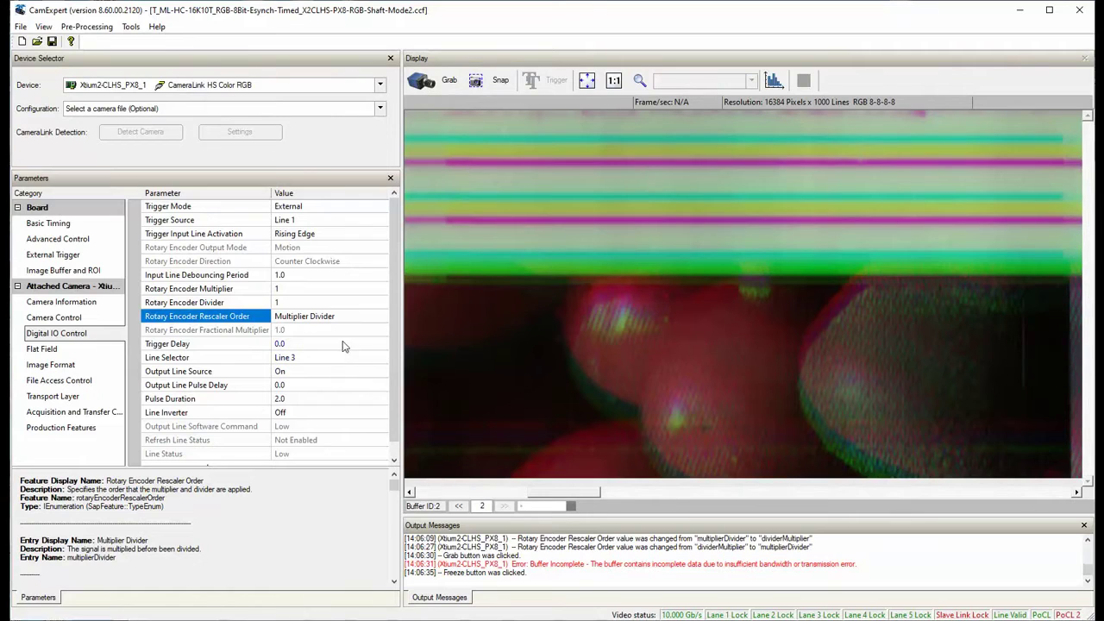
- Set the Rotary Encoder Multiplier to 4 and the Divider to 5, and test them with a live grab
click(298, 304)
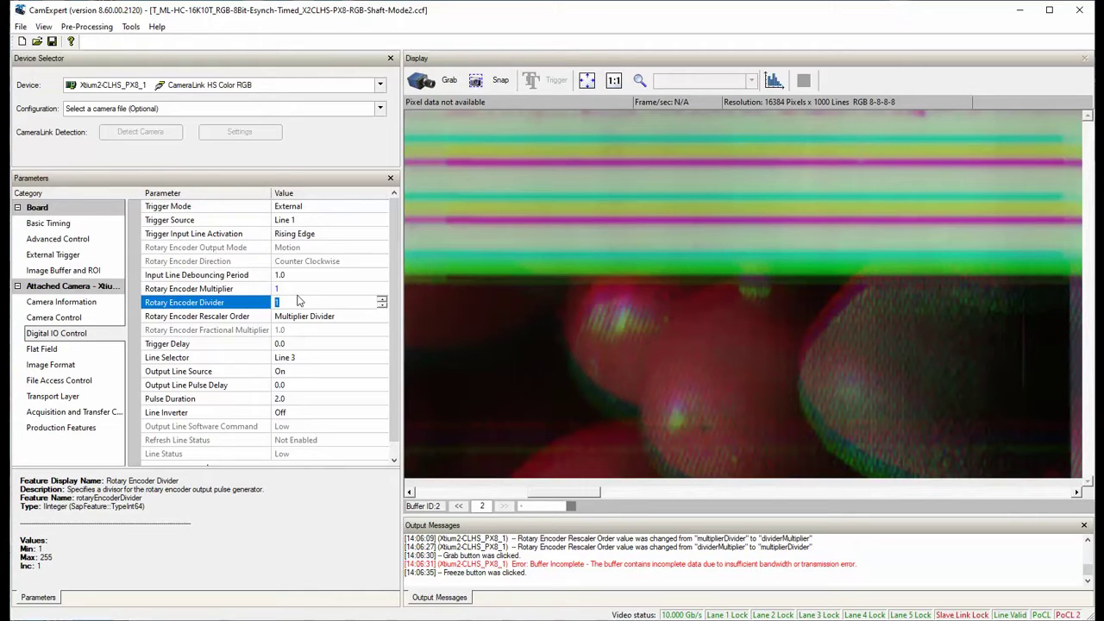
click(295, 289)
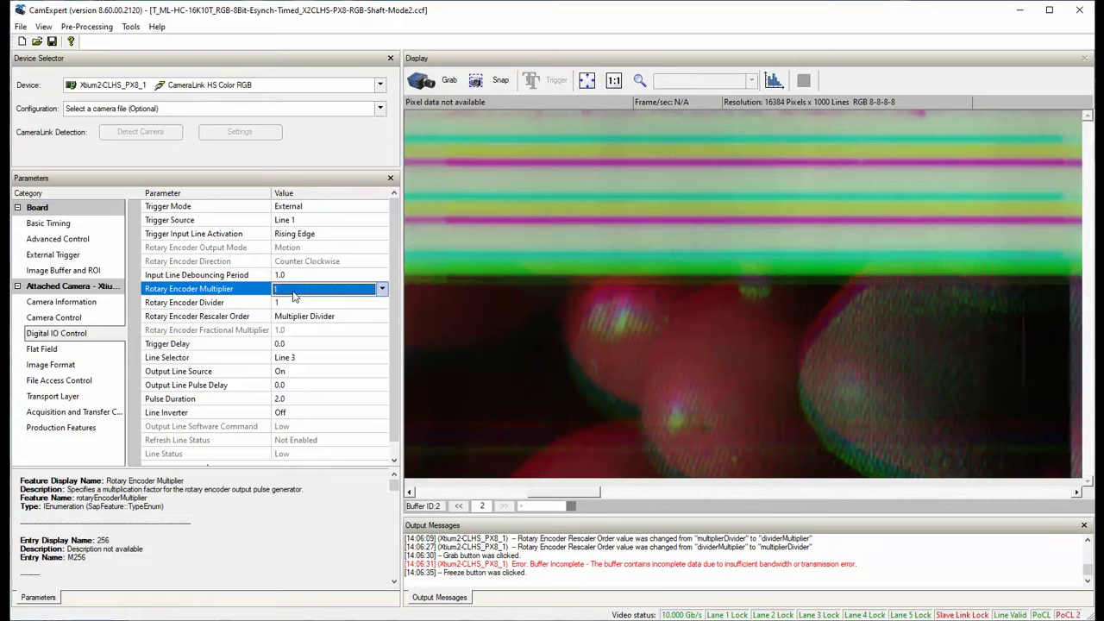
click(295, 290)
click(286, 323)
click(294, 303)
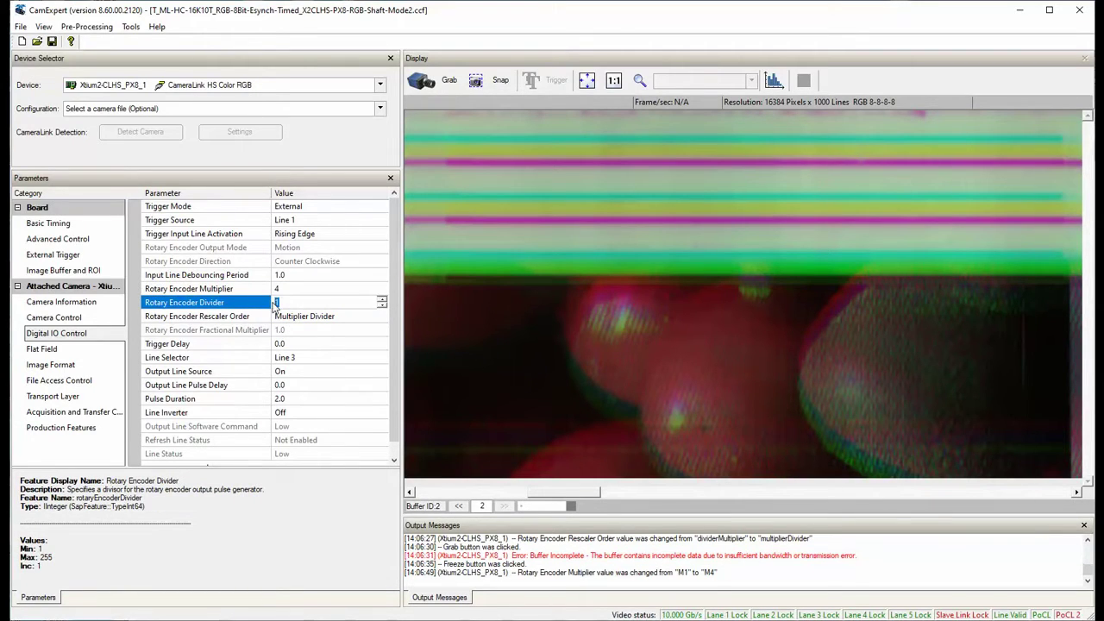
text(5)
key(Return)
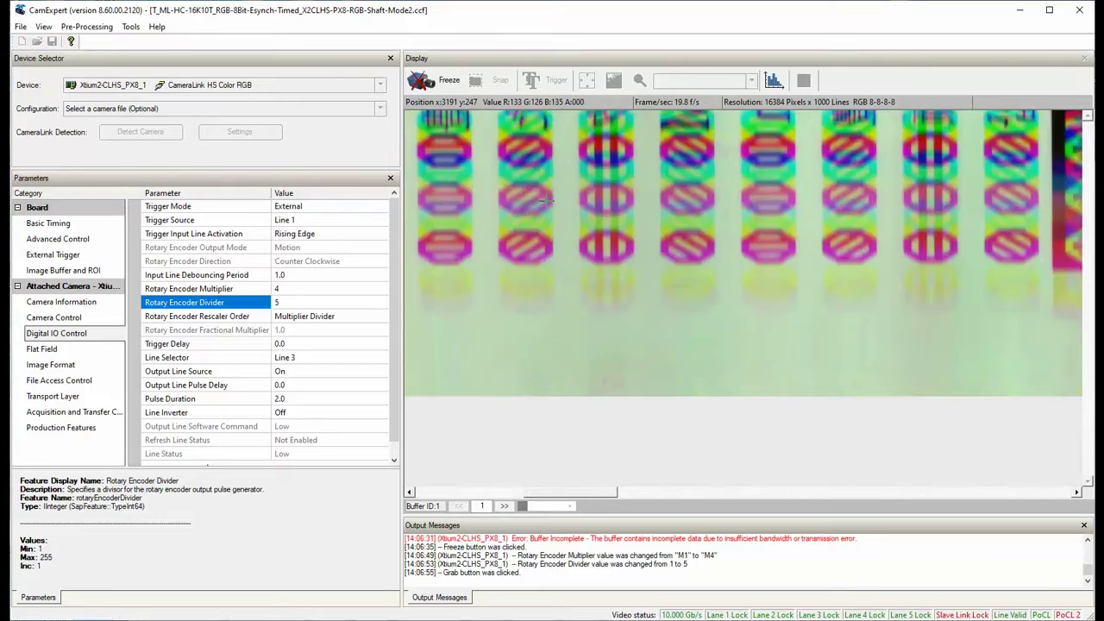
click(436, 80)
- Set the Rotary Encoder Divider to 10 and test it with a short live grab
click(293, 303)
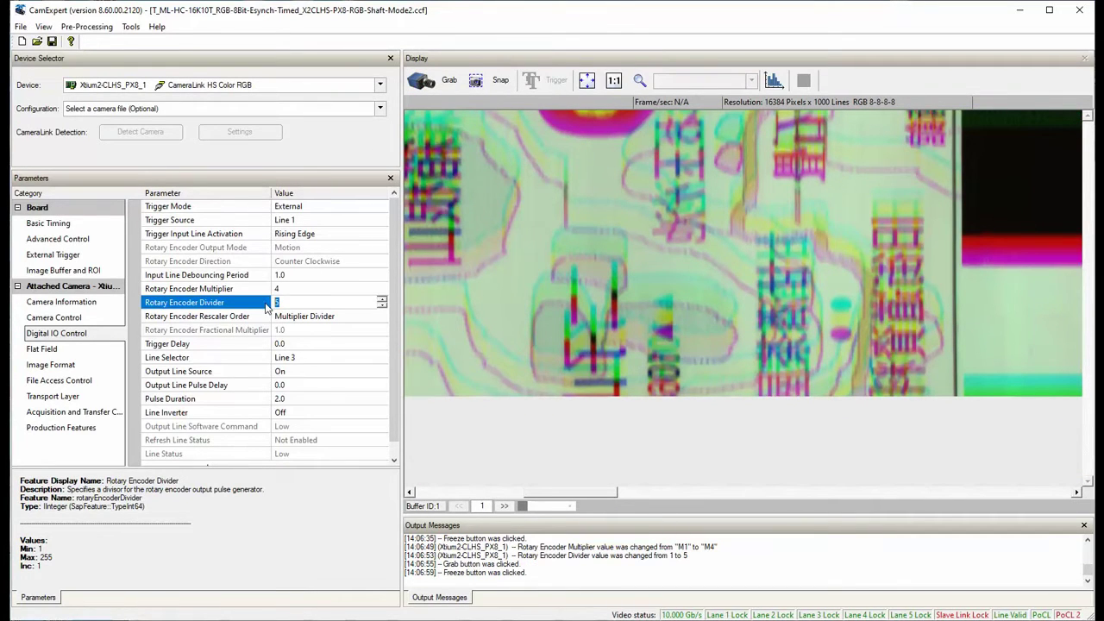
text(10)
click(442, 85)
click(441, 86)
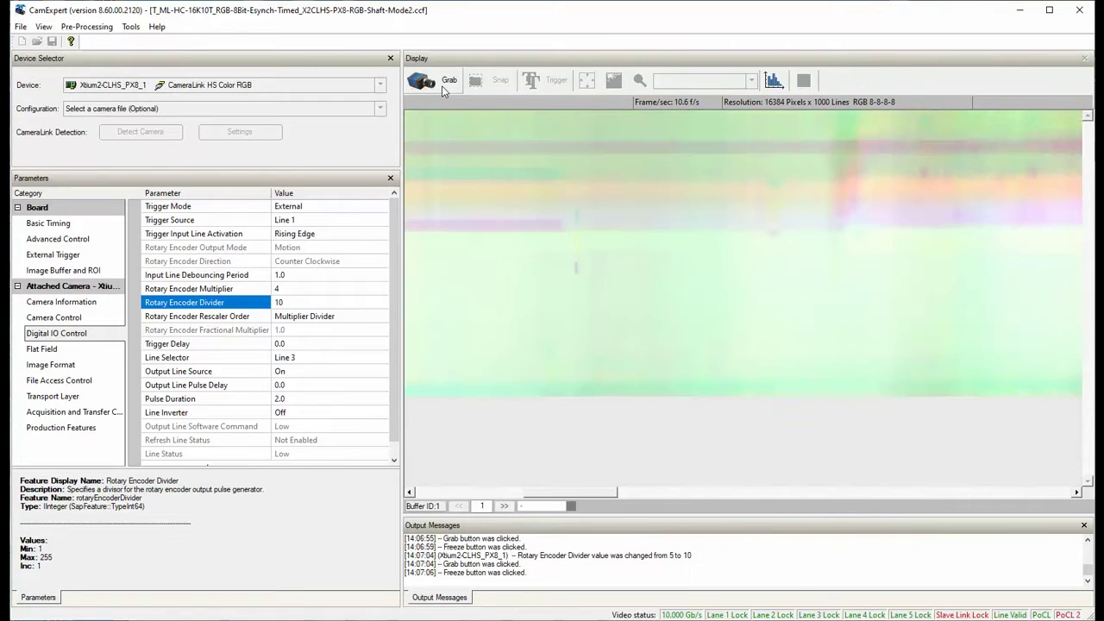
- Set the Rotary Encoder Divider to 8 and test it with a short live grab
click(298, 303)
key(ctrl+a)
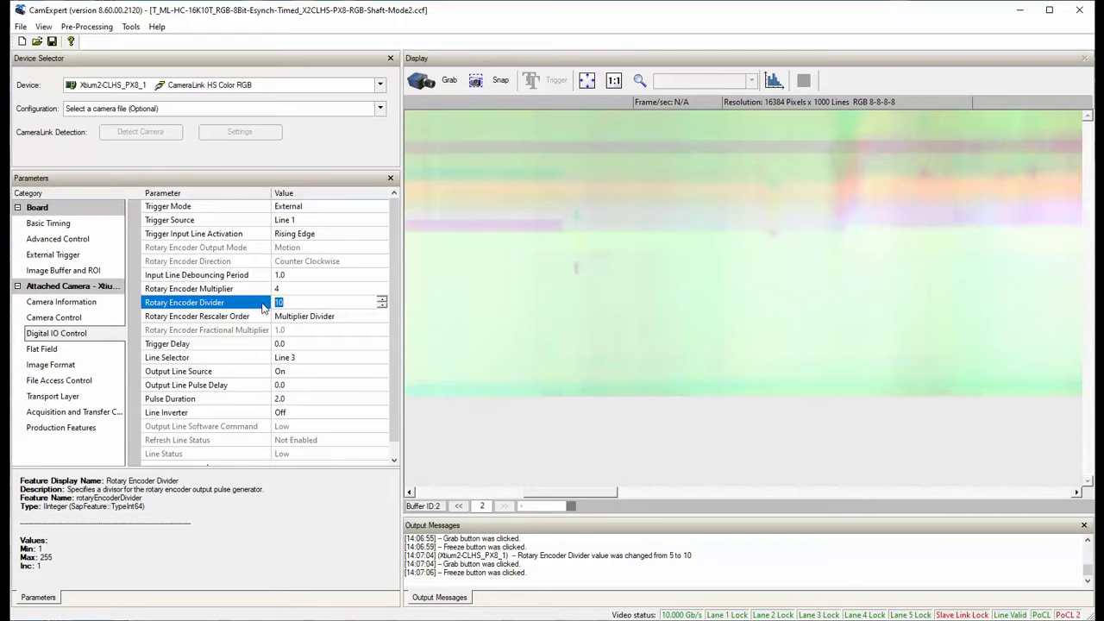
click(423, 80)
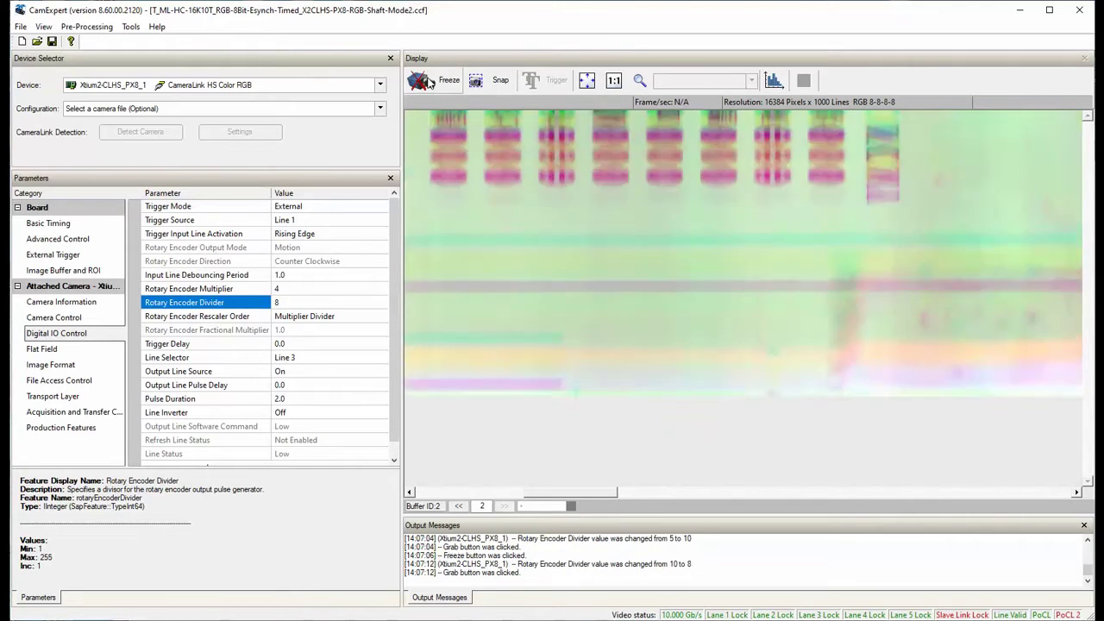
click(431, 82)
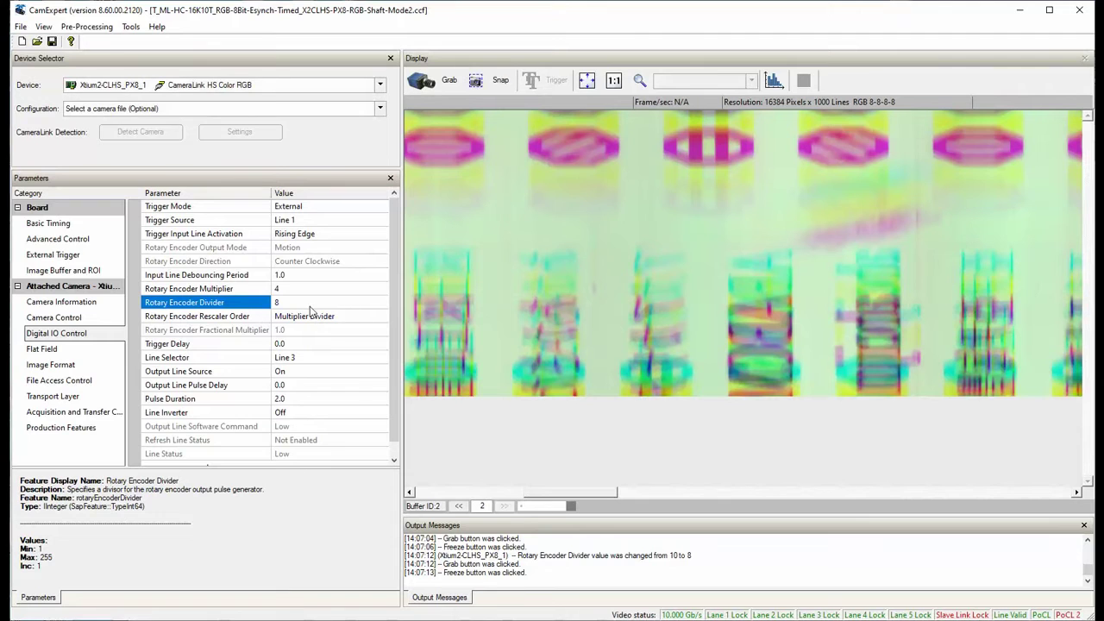
- Set the Rotary Encoder Divider to 4 and test it with several short live grabs
click(283, 302)
text(4)
click(422, 80)
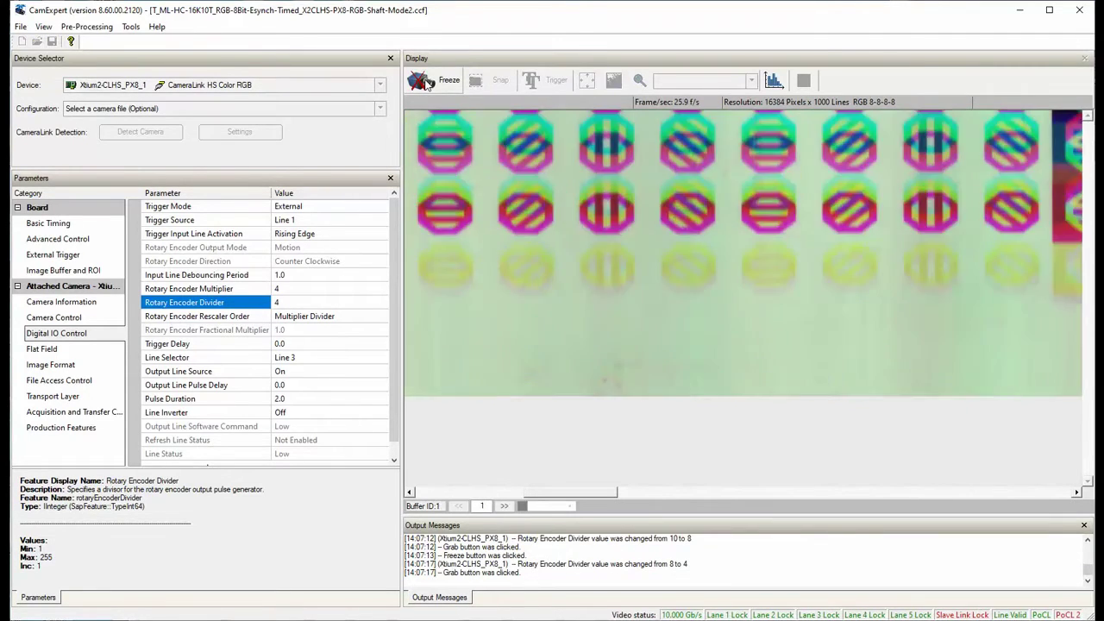
click(423, 80)
click(423, 80)
click(423, 80)
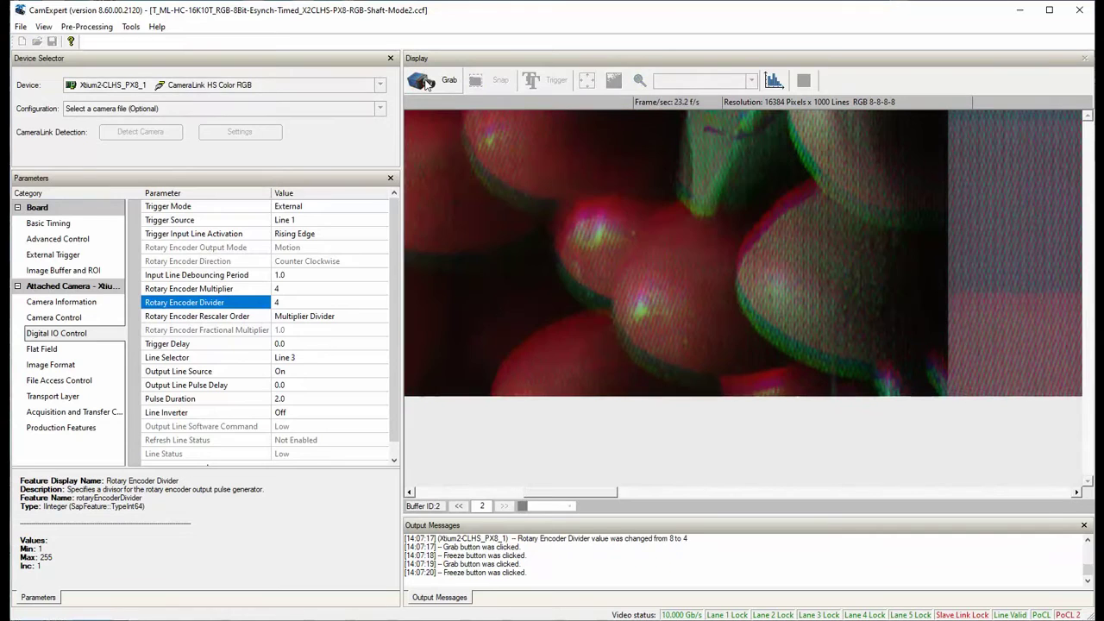
click(423, 80)
click(423, 80)
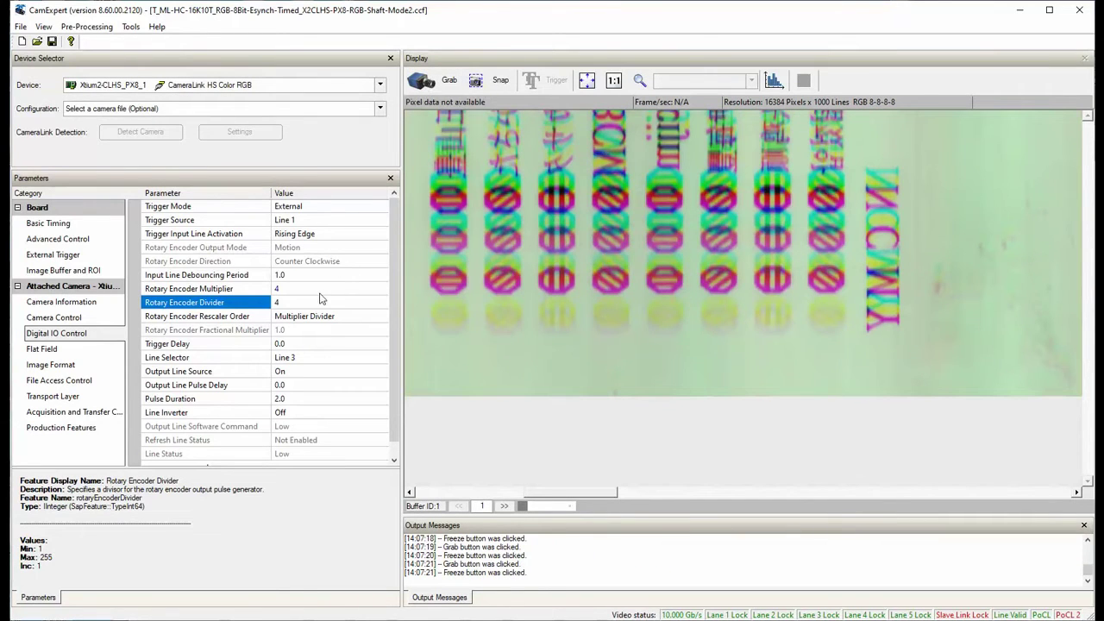
- Set the Rotary Encoder Divider to 6 and test it with a short live grab
click(296, 303)
double_click(302, 301)
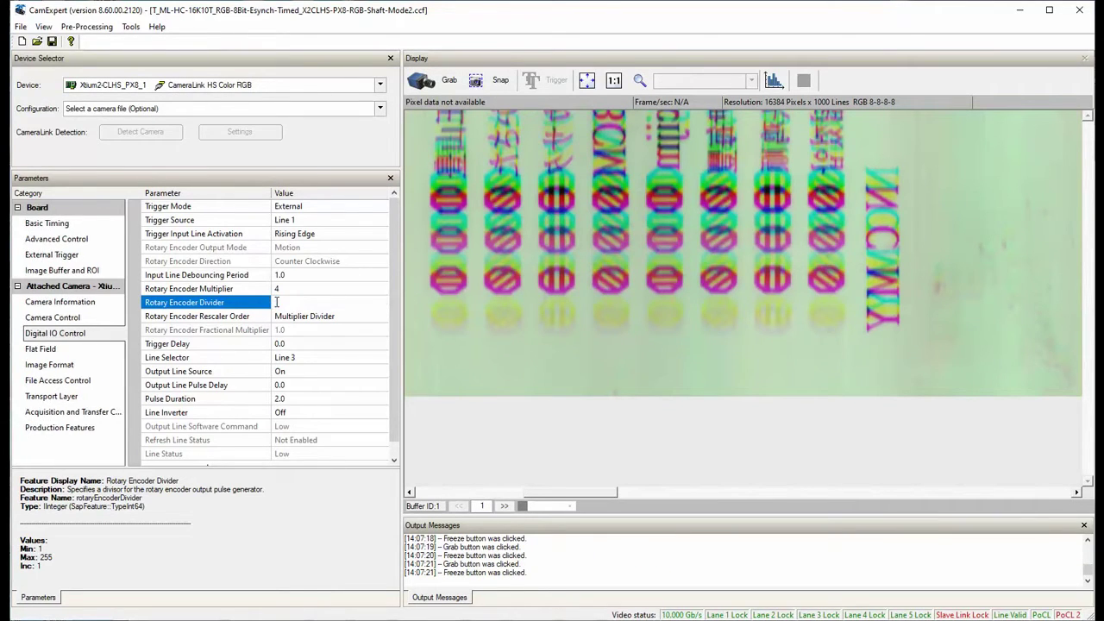
text(6)
key(Return)
click(423, 80)
click(423, 80)
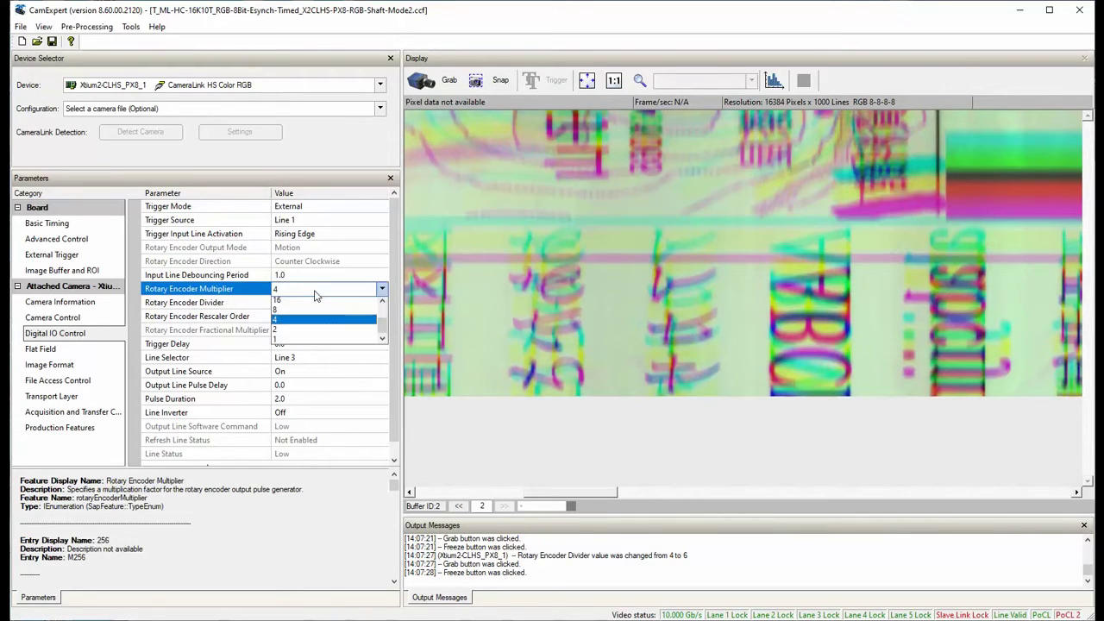
- Set the Rotary Encoder Multiplier to 1 and test Divider values of 1 and 2 with short live grabs
click(299, 338)
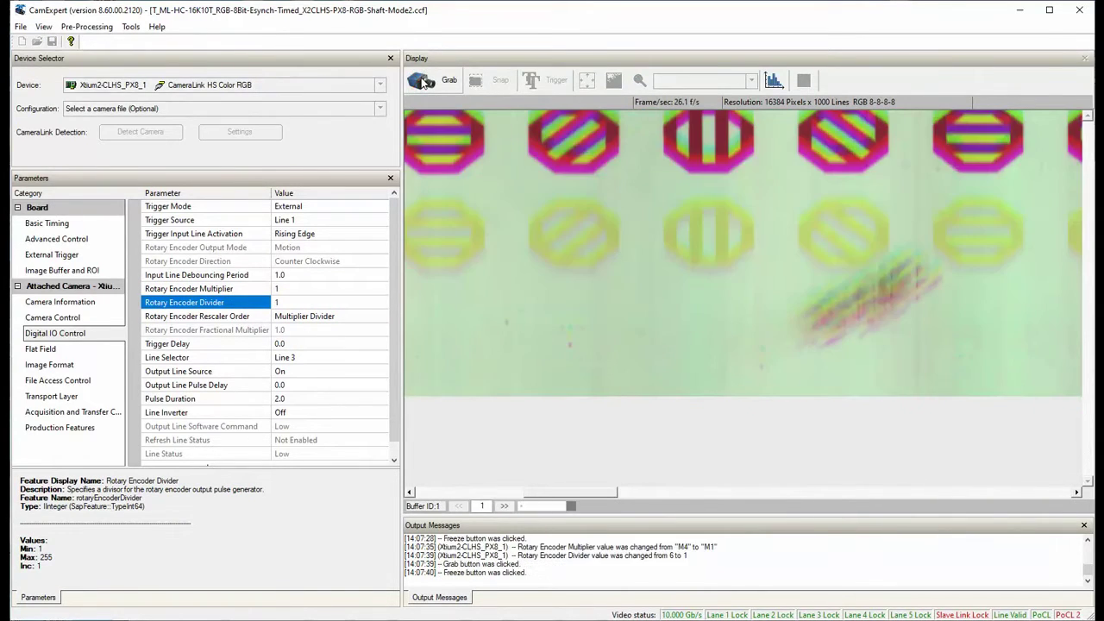
click(300, 303)
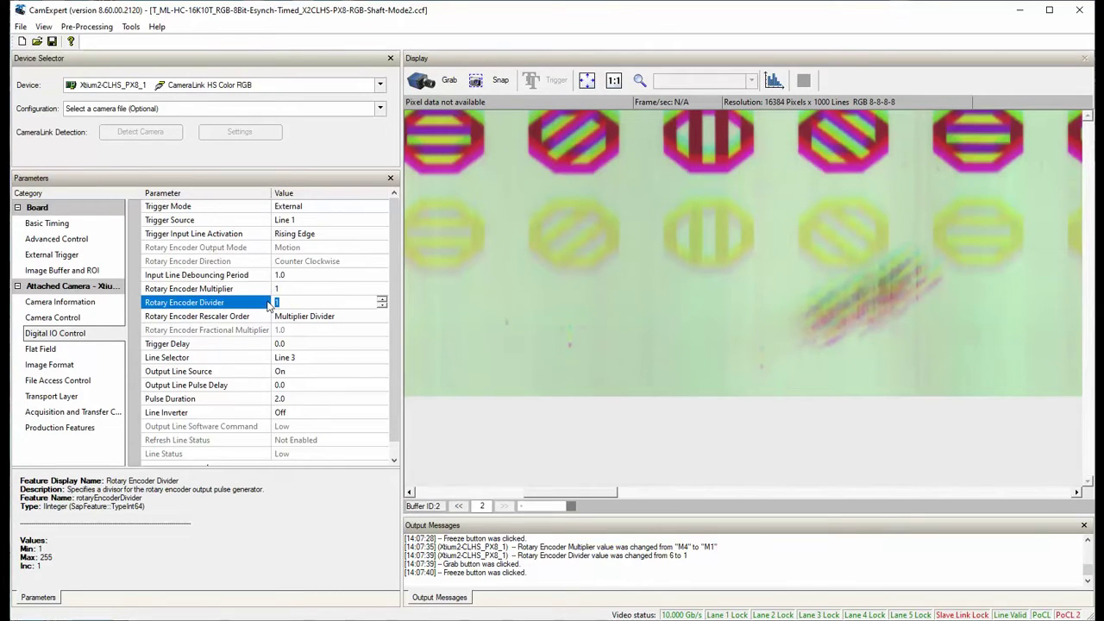
text(2)
click(436, 84)
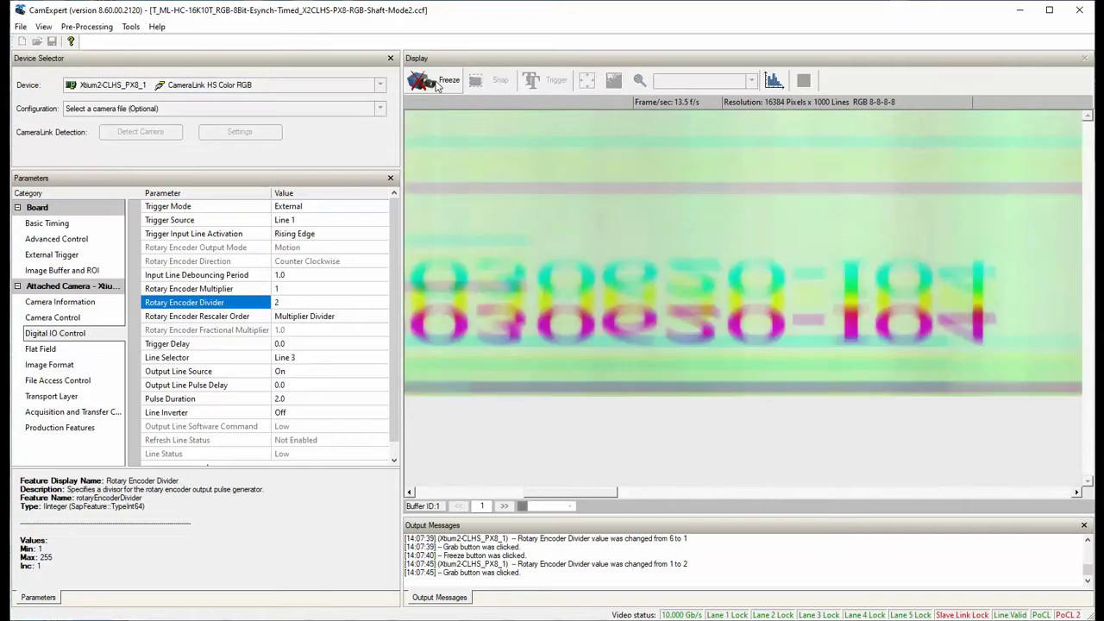
click(435, 84)
- Set the Rotary Encoder Divider to 3 and test it with a short live grab
click(304, 303)
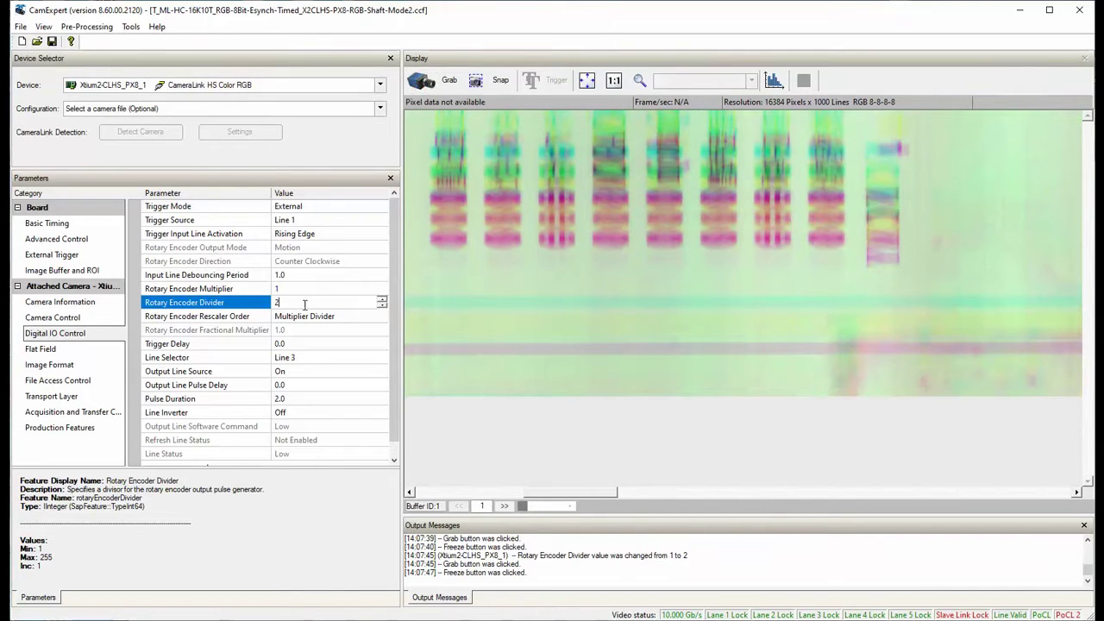
drag(305, 305, 266, 306)
text(3)
click(420, 82)
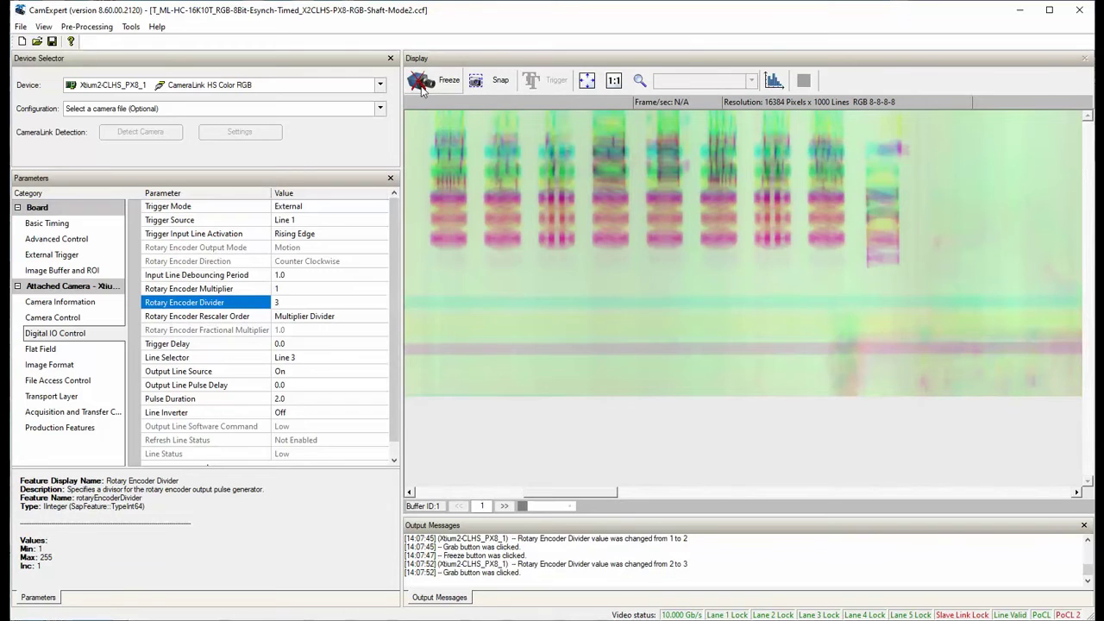
click(422, 87)
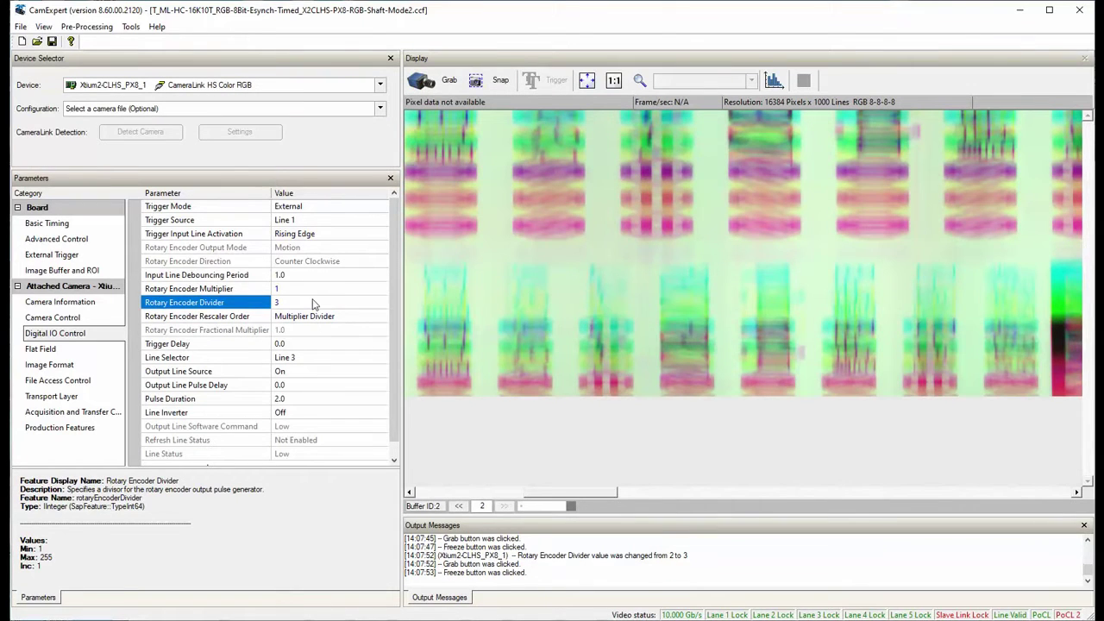
- Set the Rotary Encoder Multiplier to 2 and test it with a short live grab
click(311, 289)
click(311, 289)
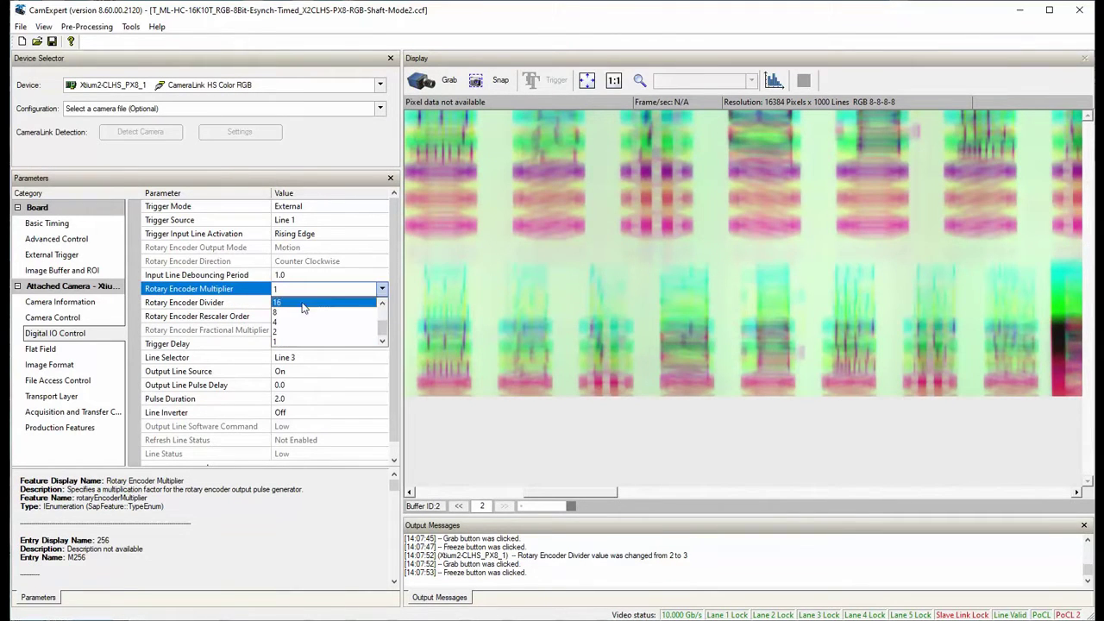
click(289, 332)
click(422, 81)
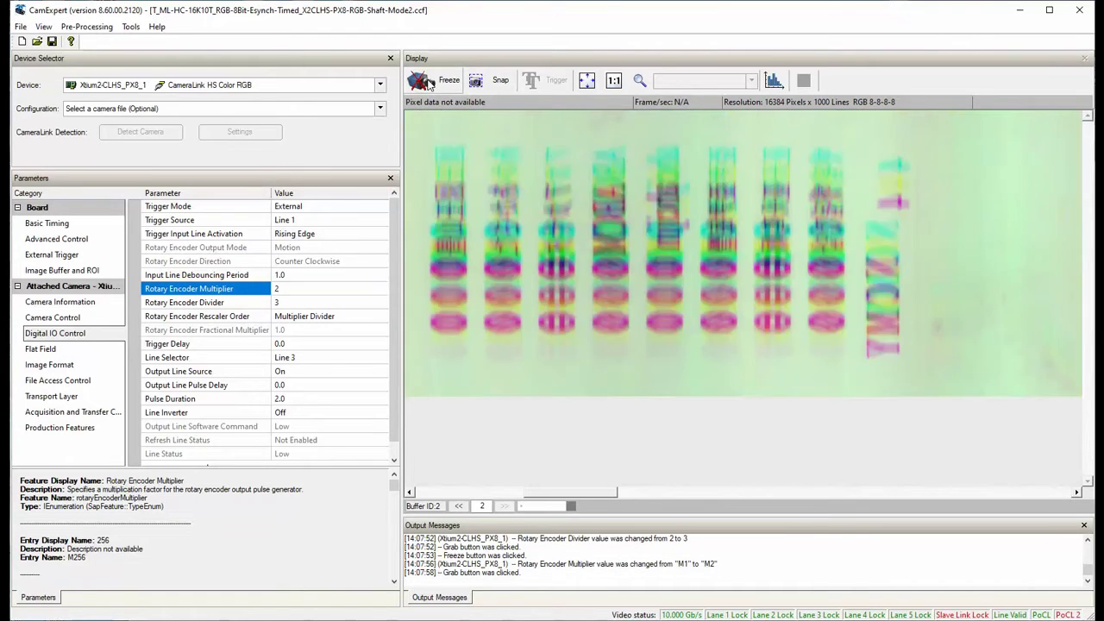
click(424, 82)
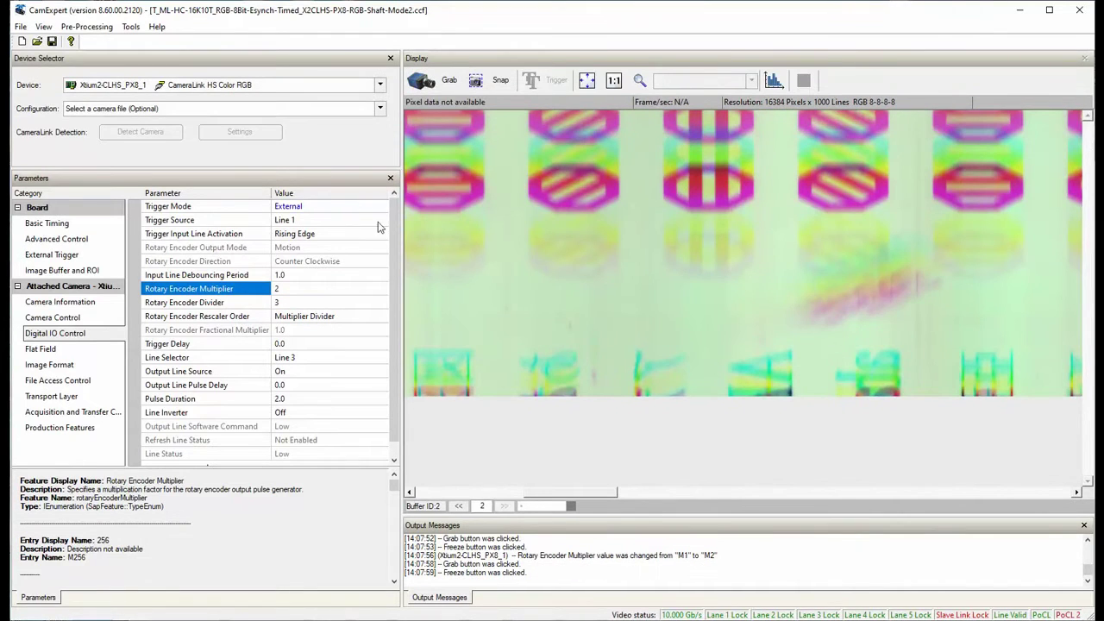
- Set the Rotary Encoder Multiplier to 4 and test it with a live grab
click(315, 289)
click(315, 289)
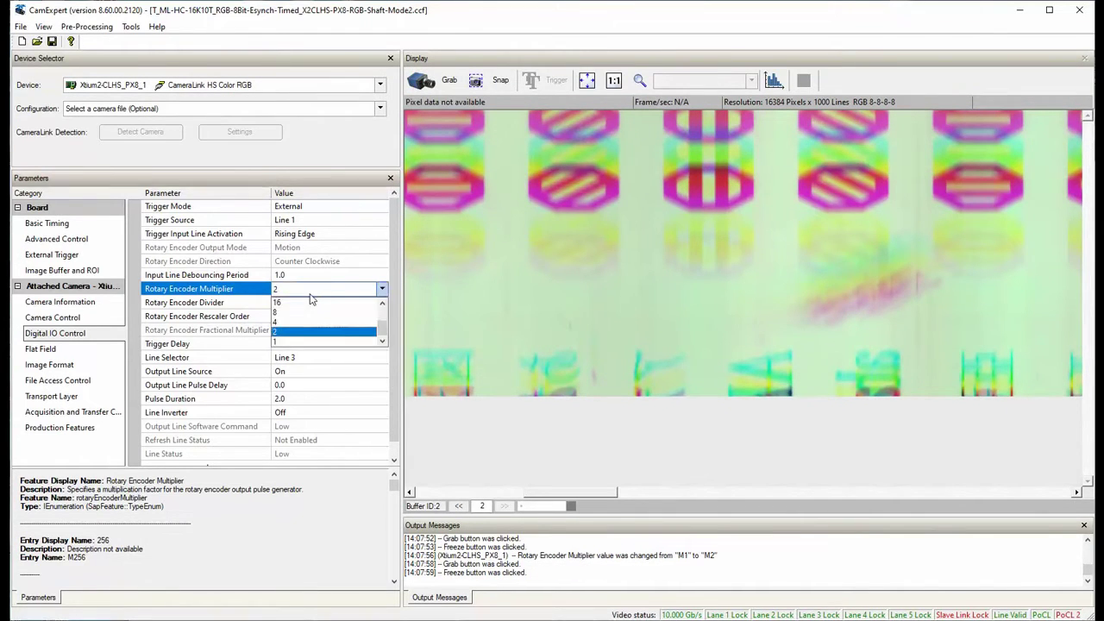
click(294, 322)
click(426, 84)
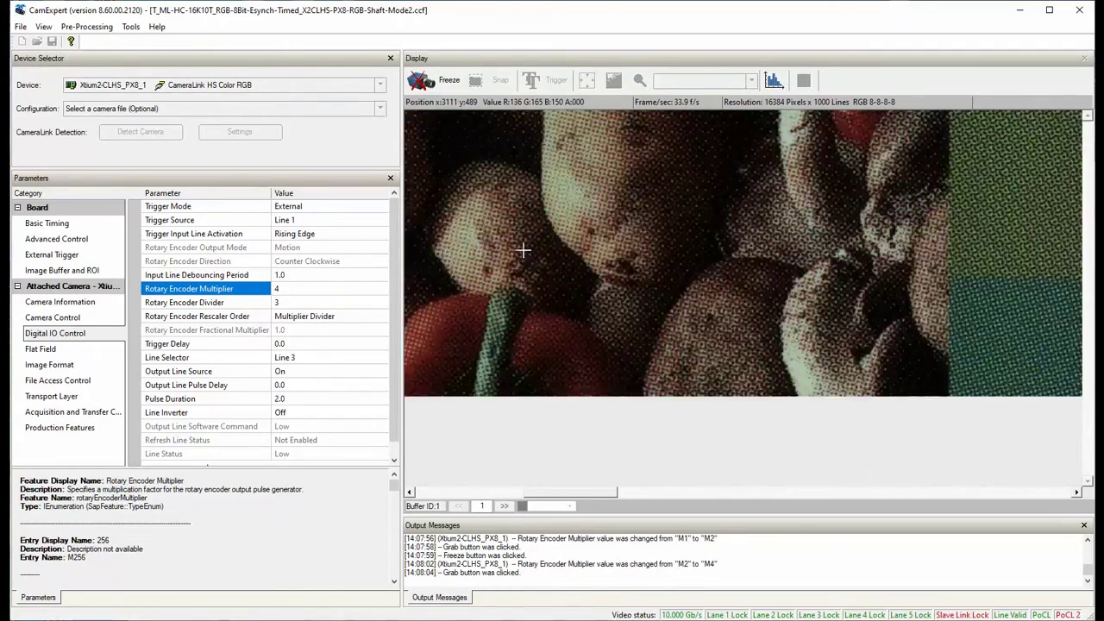
click(422, 80)
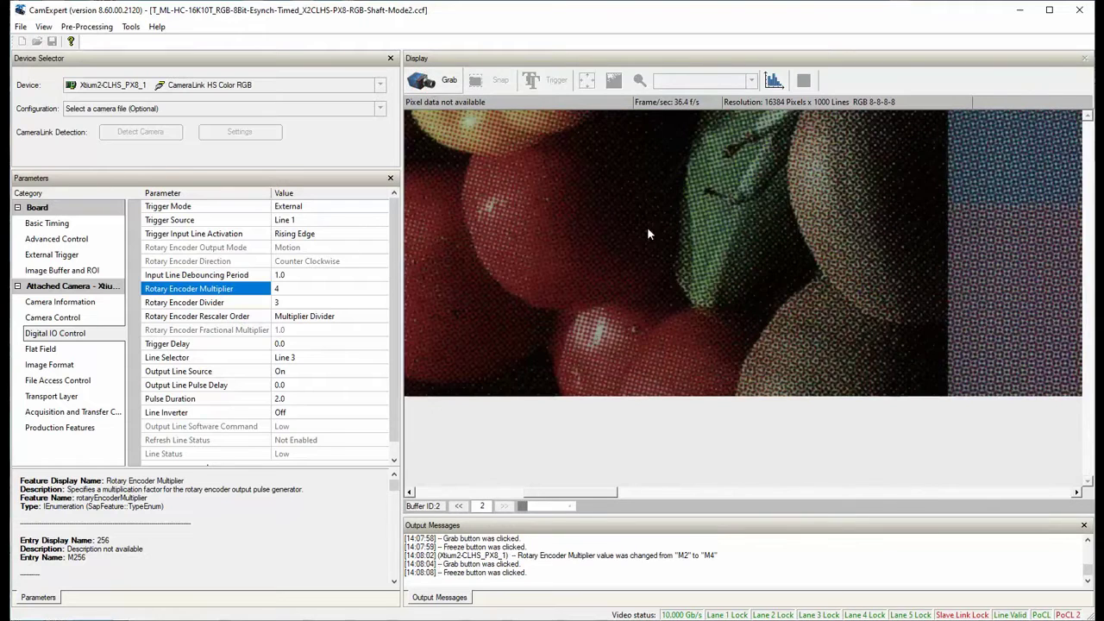
- Snap two frames and run repeated live grabs across other parts of the image to examine color alignment and proportions
click(487, 80)
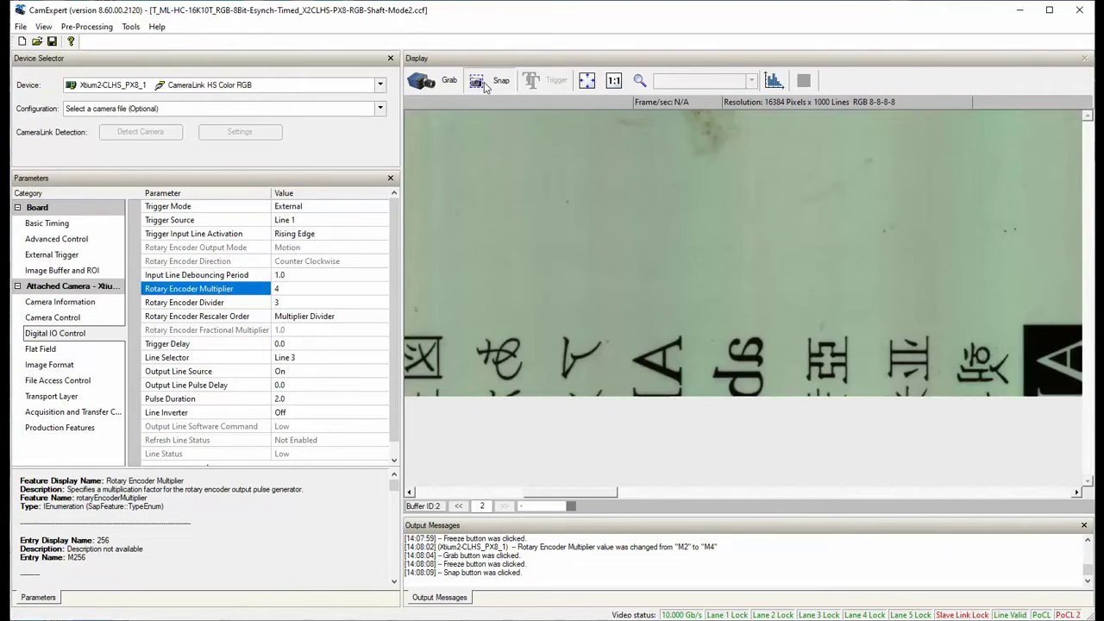
click(487, 80)
drag(587, 489, 786, 494)
click(428, 87)
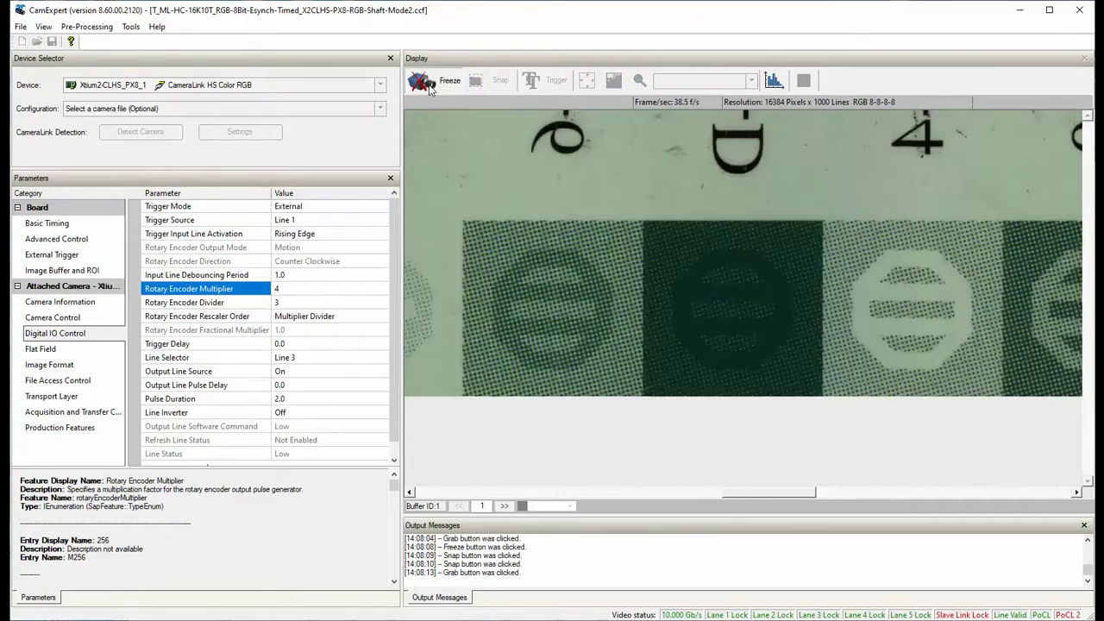
click(429, 87)
click(429, 87)
click(429, 87)
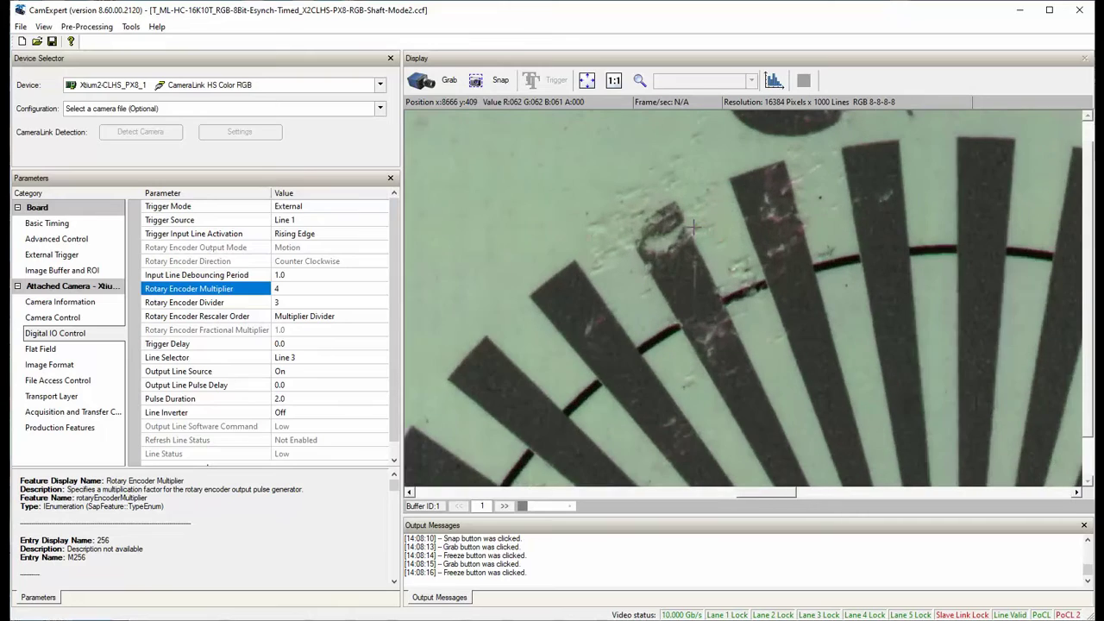
click(423, 82)
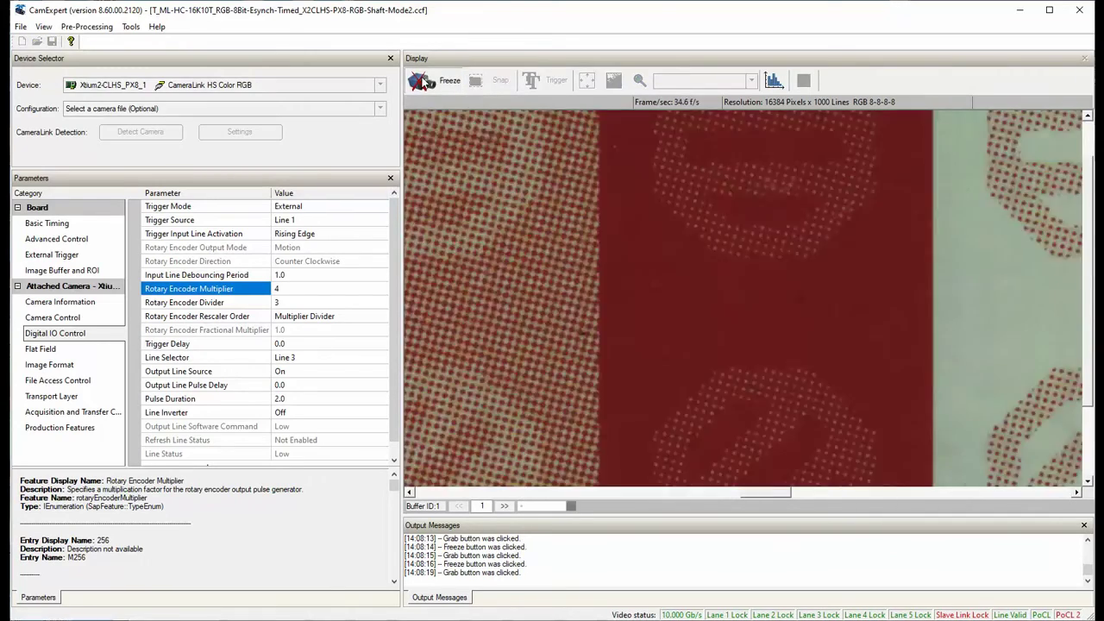
click(423, 82)
click(425, 81)
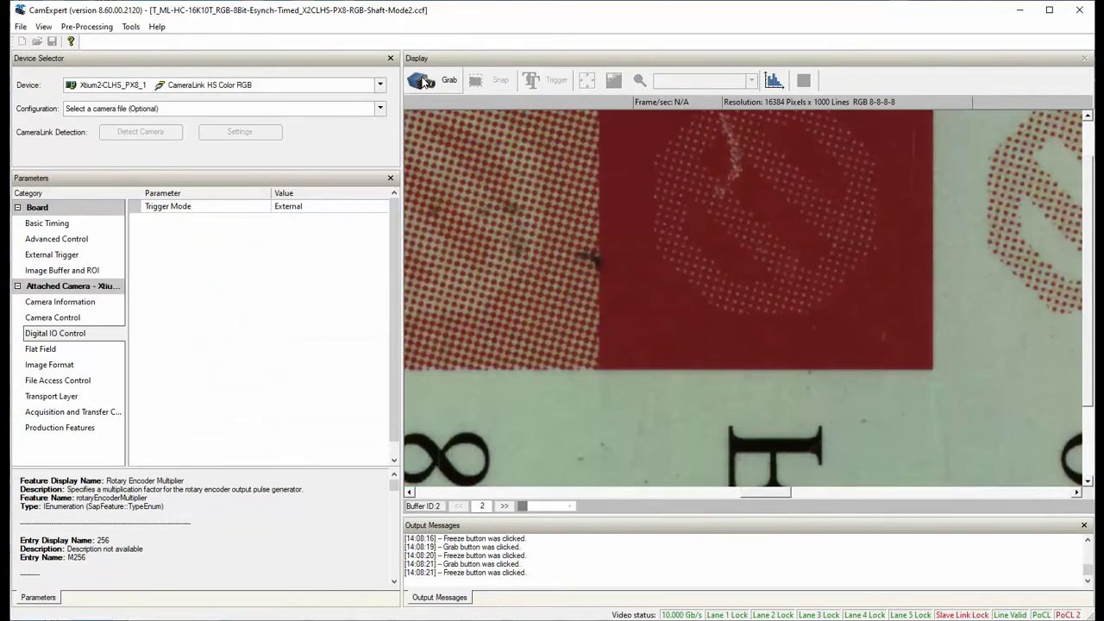
click(424, 82)
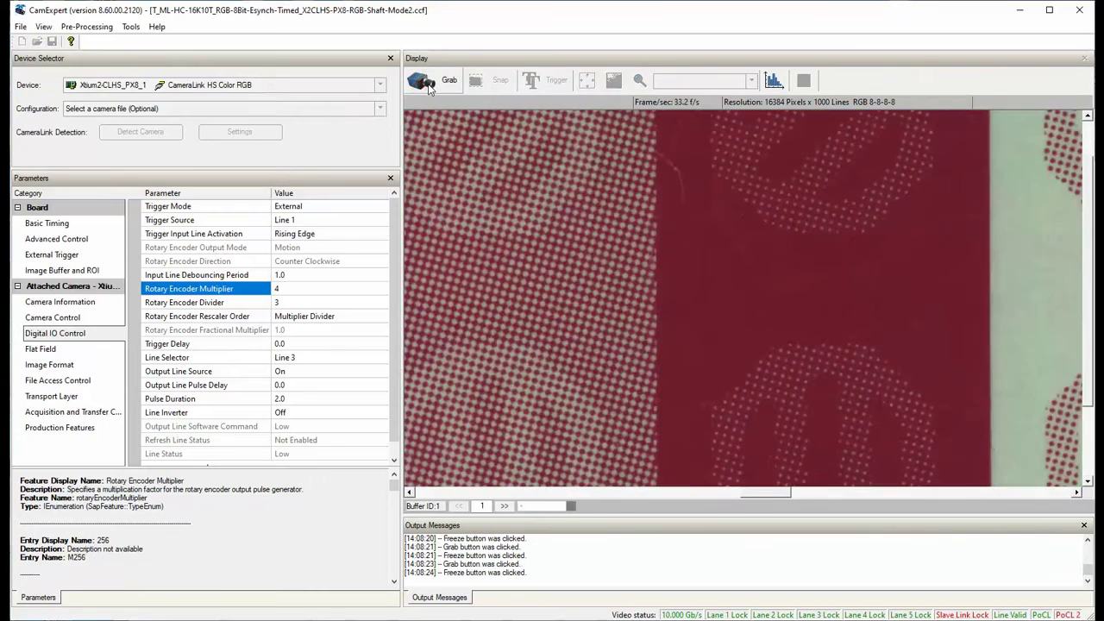
- Run further live grabs and enlarge the frozen frame to examine color fringes along the lettering and halftone edges
click(424, 82)
click(425, 82)
click(424, 82)
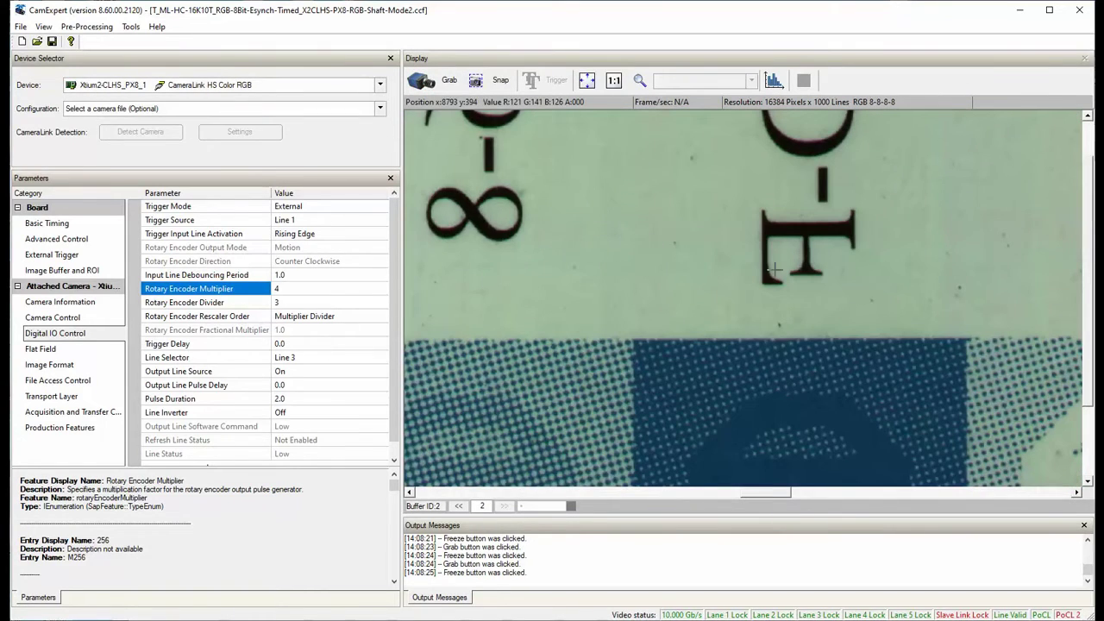
scroll(800, 271, up, 2)
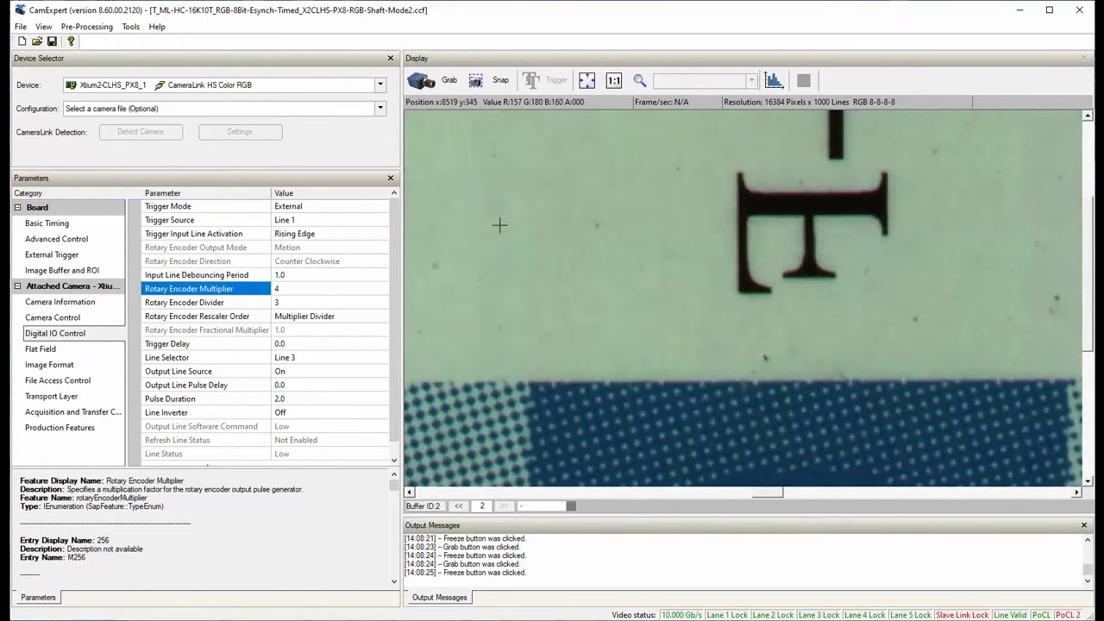
- Reset both the Rotary Encoder Multiplier and the Rotary Encoder Divider to 1
click(326, 292)
click(326, 292)
click(326, 292)
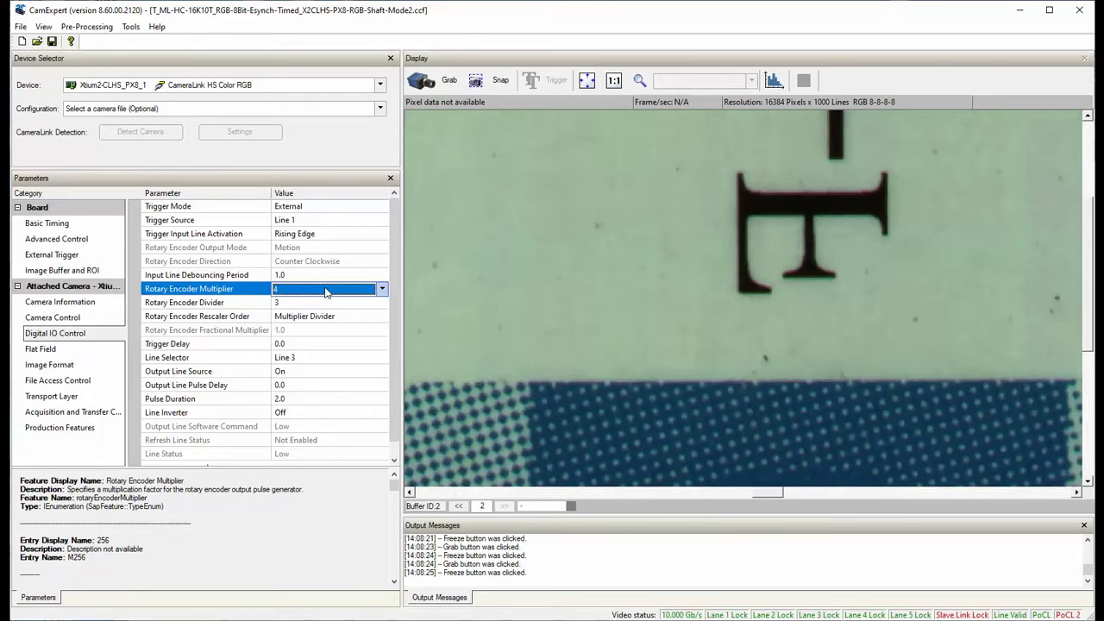
click(326, 293)
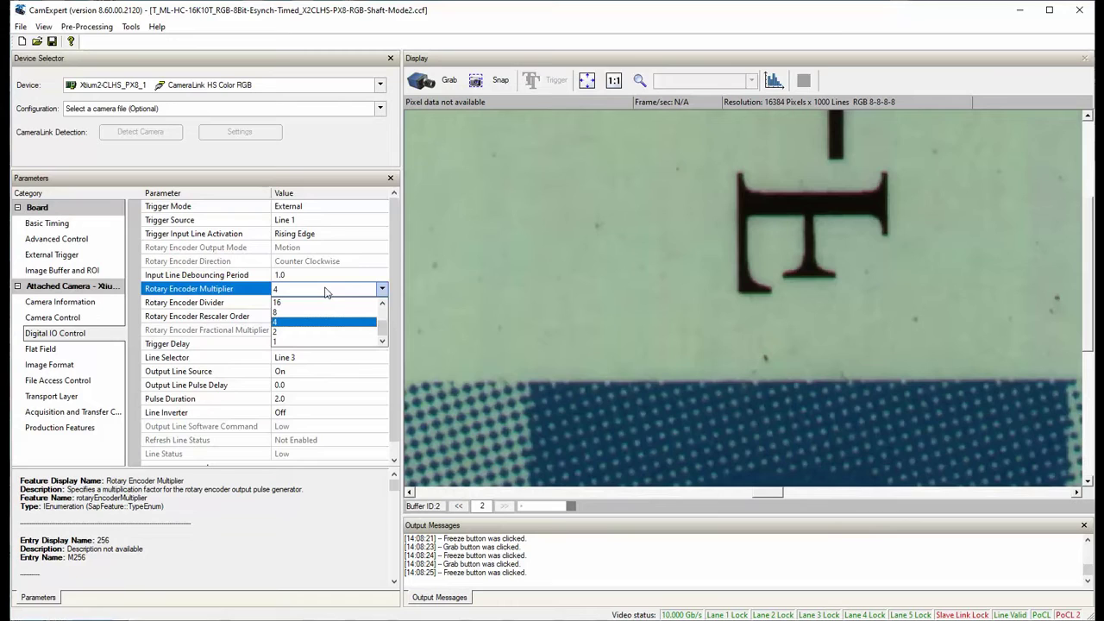
click(298, 341)
click(294, 302)
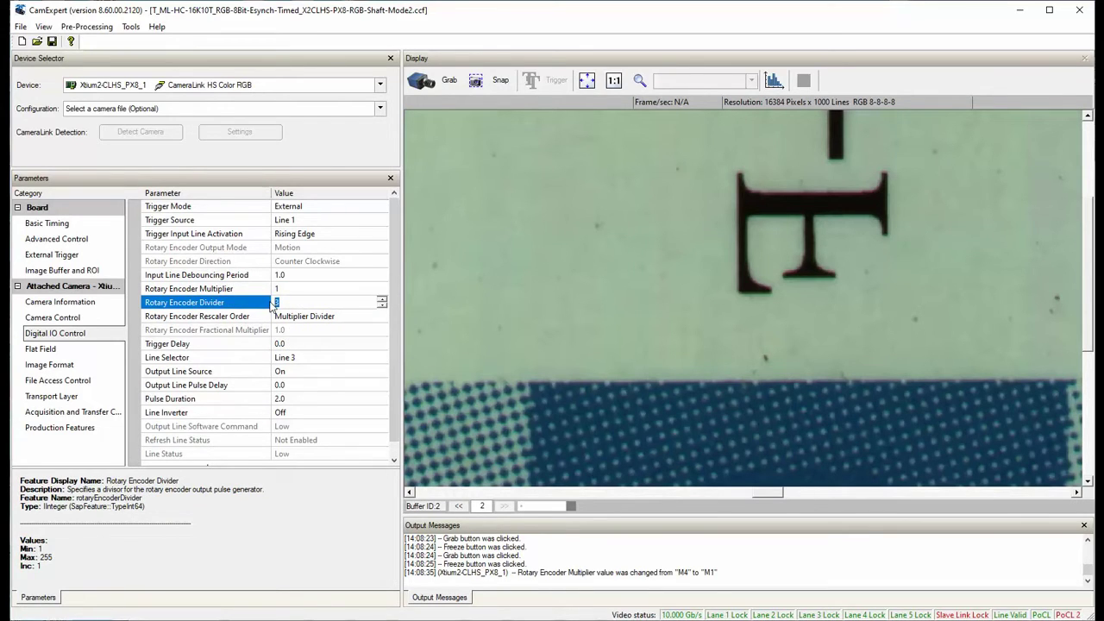
text(1)
key(Return)
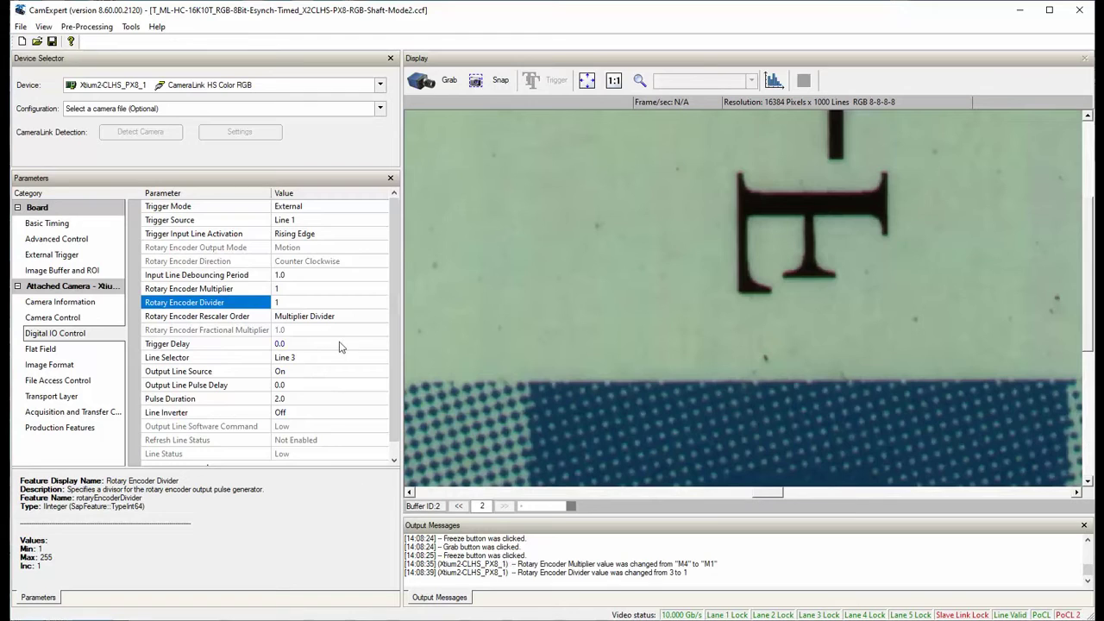
- Set the Rotary Encoder Rescaler Order to Fractional Multiplier Divider
click(369, 316)
click(367, 317)
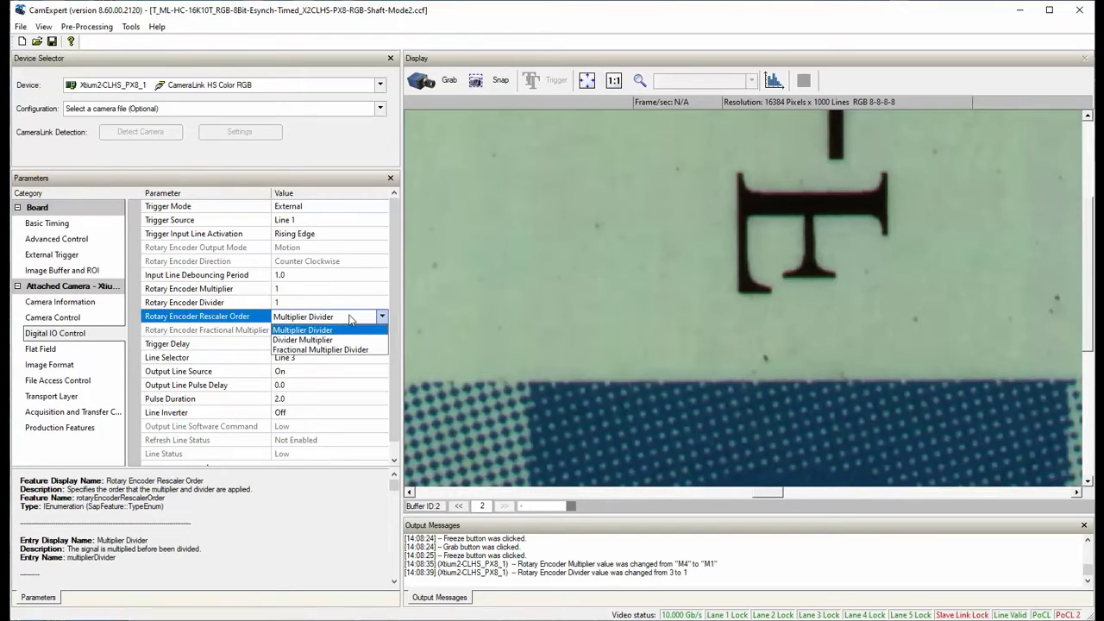
click(326, 350)
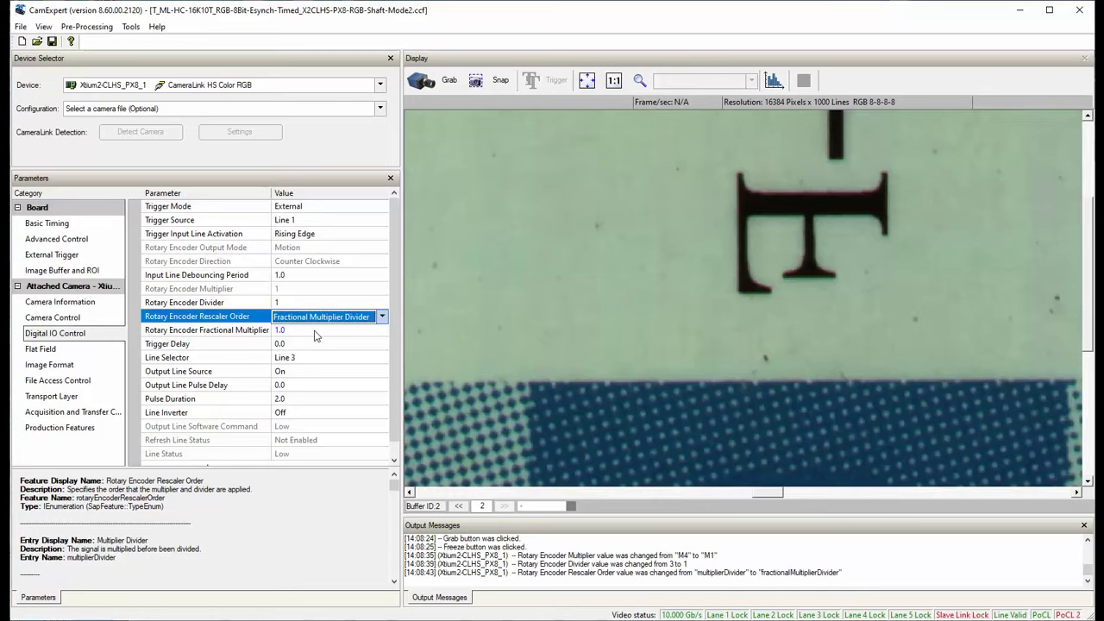
- Run repeated live grabs with the Rotary Encoder Fractional Multiplier at 1.0 to examine color alignment and proportions
click(316, 330)
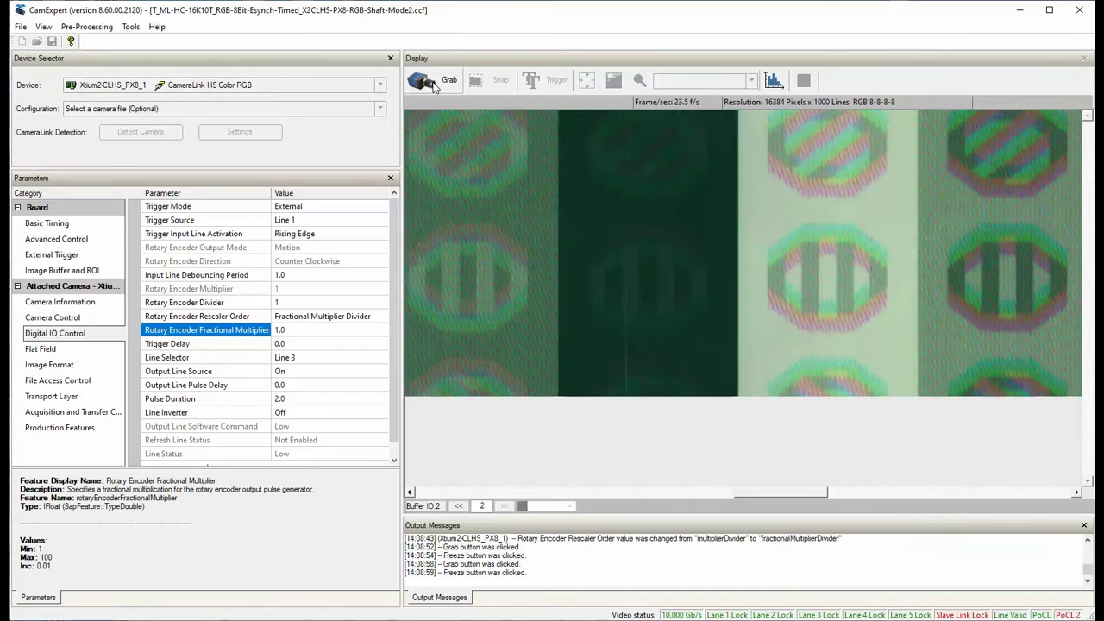
click(421, 81)
click(434, 86)
click(434, 86)
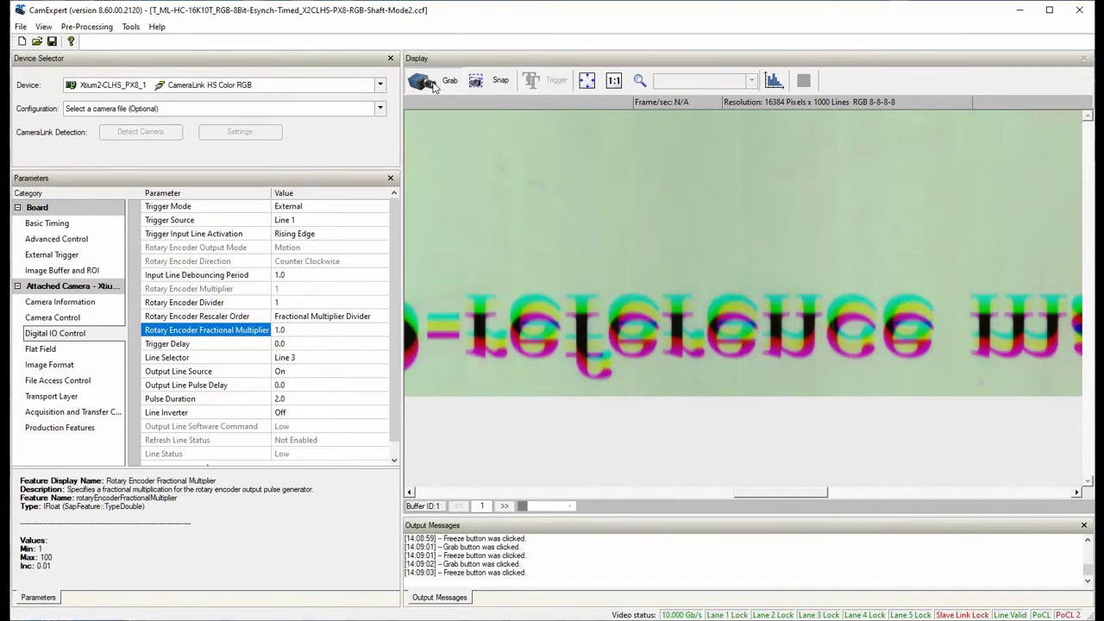
click(433, 86)
click(434, 87)
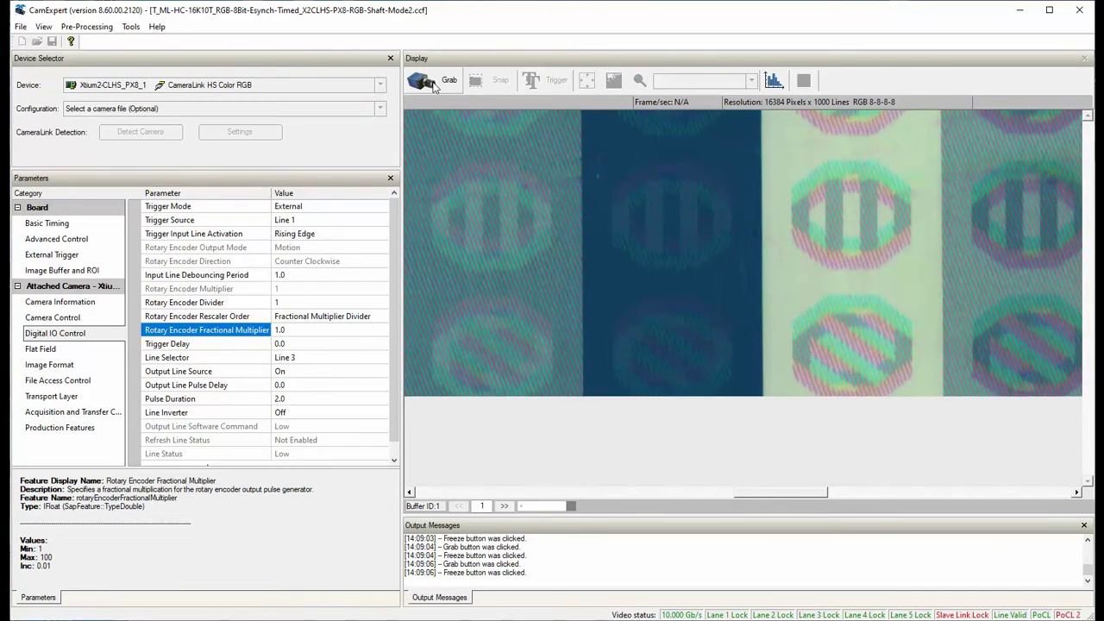
click(434, 86)
click(433, 86)
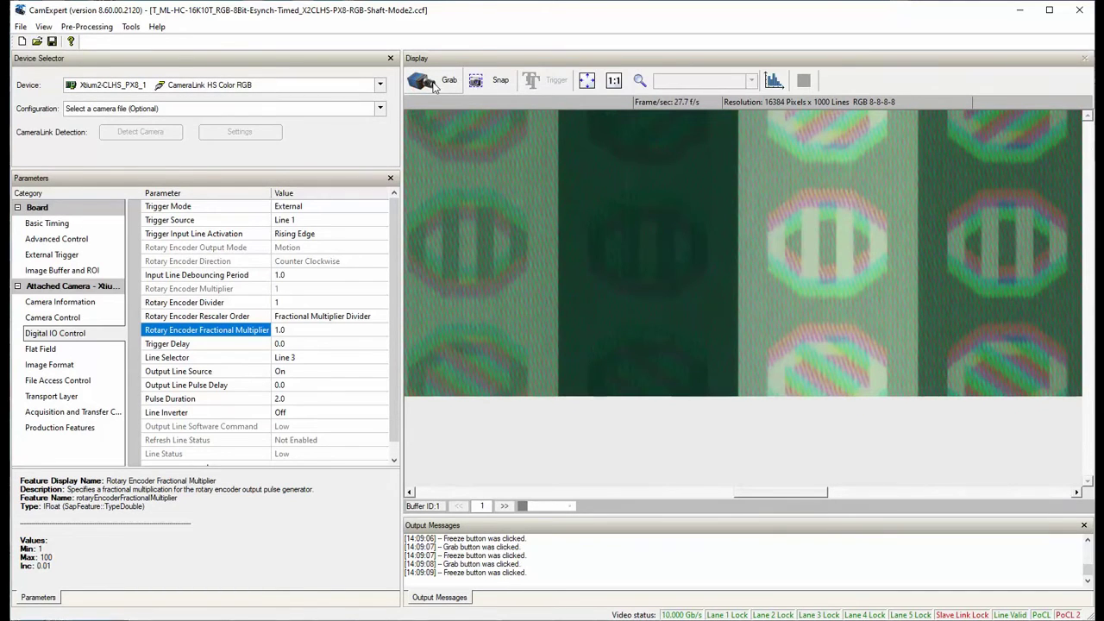
- Set the Rotary Encoder Fractional Multiplier to 1.3 and test it with short live grabs
click(304, 330)
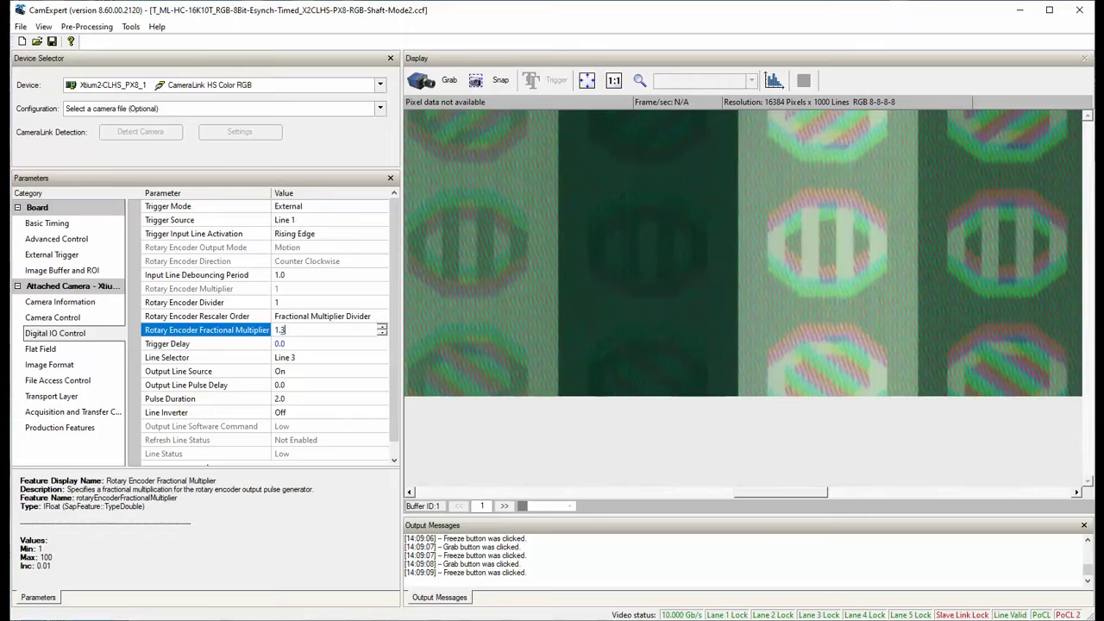
click(458, 419)
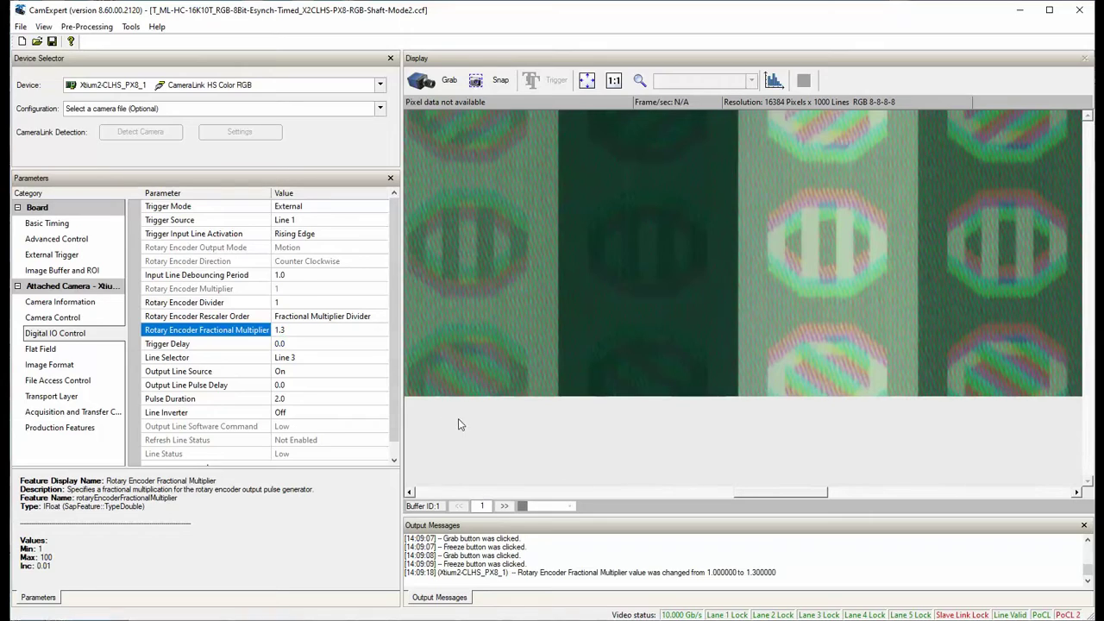
click(415, 83)
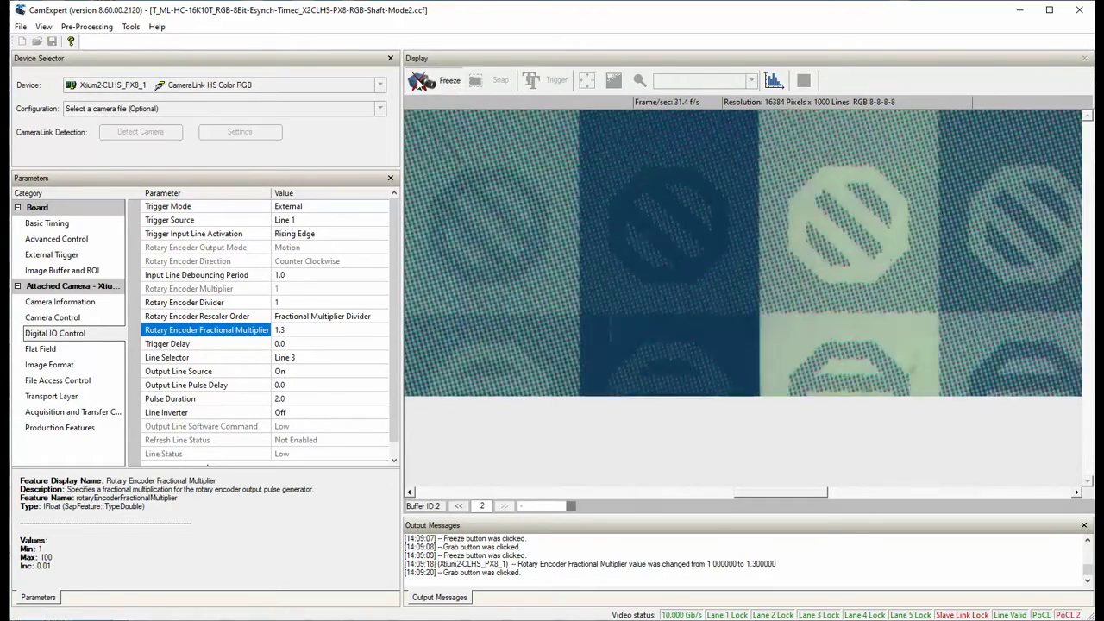
click(419, 82)
click(419, 83)
click(419, 83)
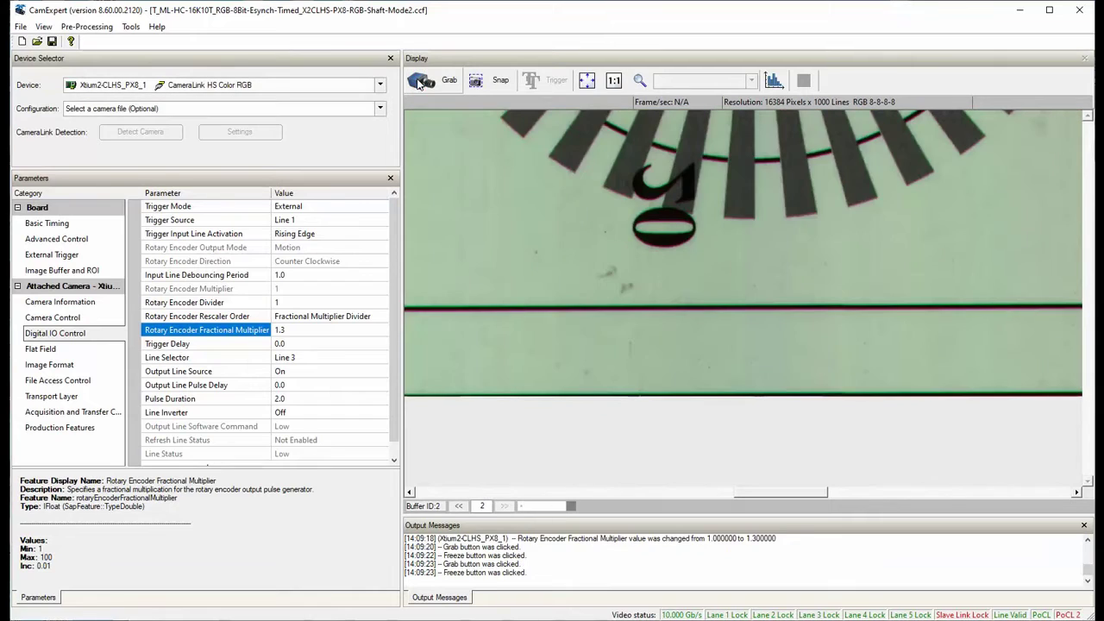
- Run more live grabs across other parts of the target and inspect the lettering up close for color fringes
click(419, 83)
click(423, 82)
click(432, 82)
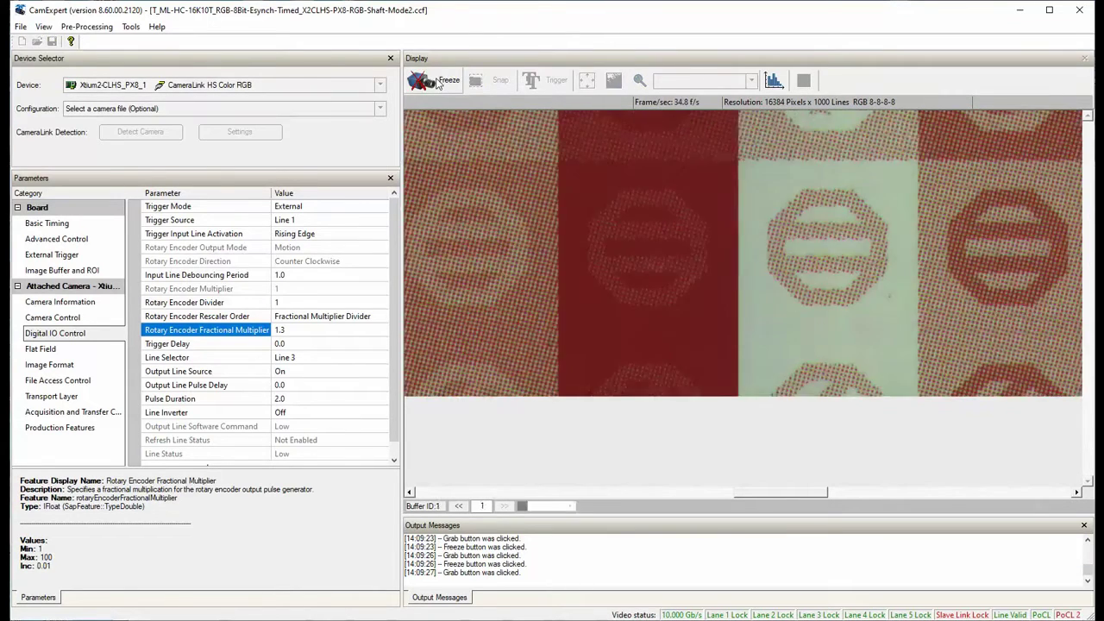
click(437, 82)
click(437, 82)
click(437, 82)
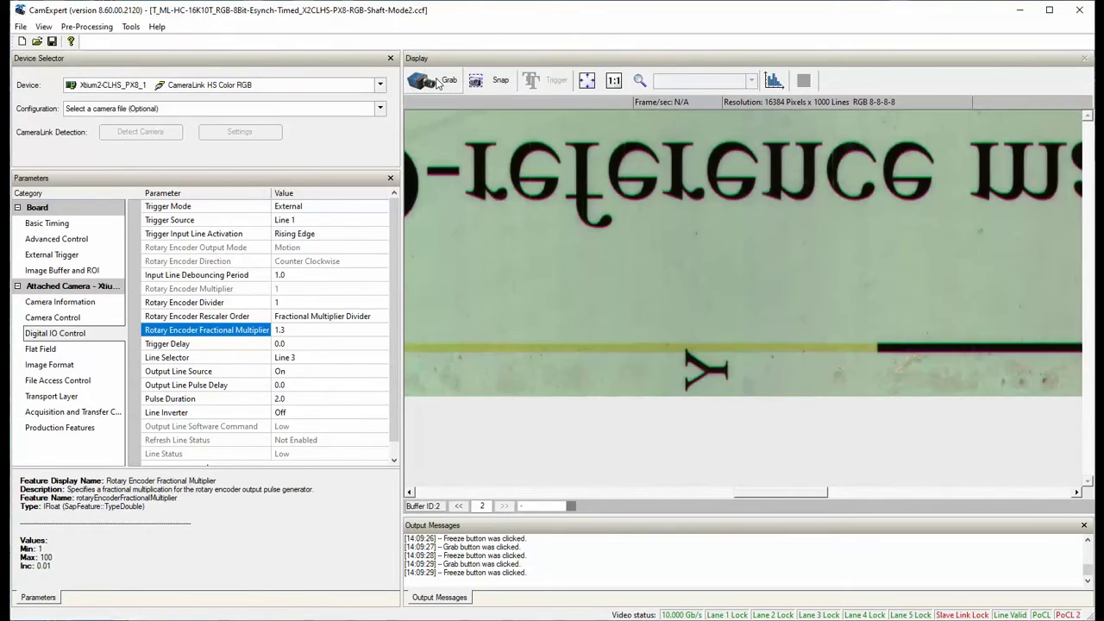
click(438, 84)
click(438, 84)
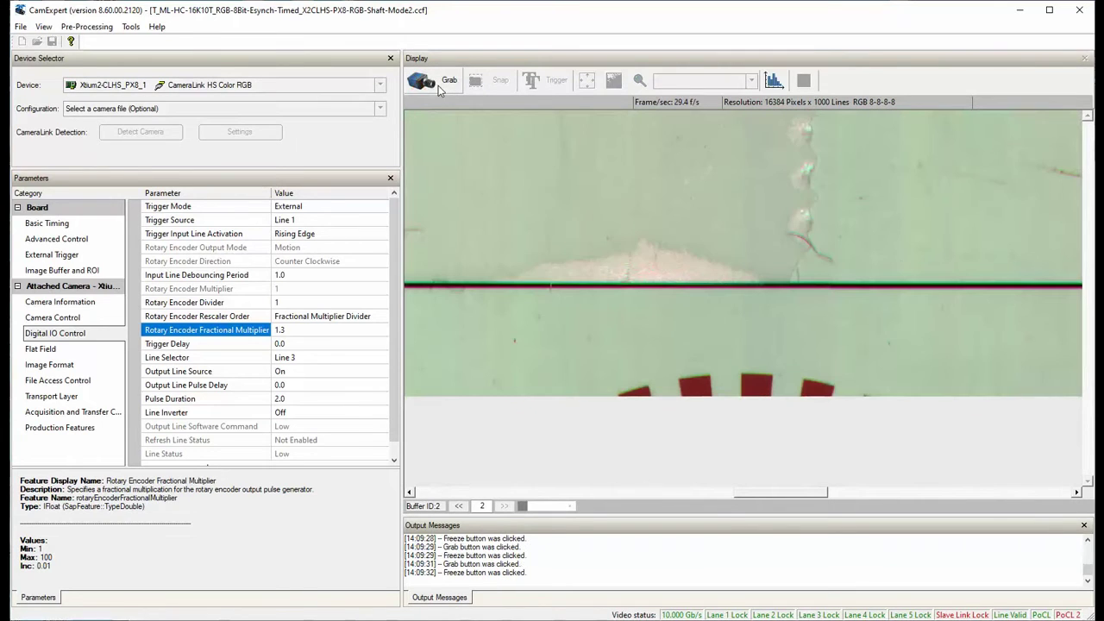
drag(771, 492, 740, 495)
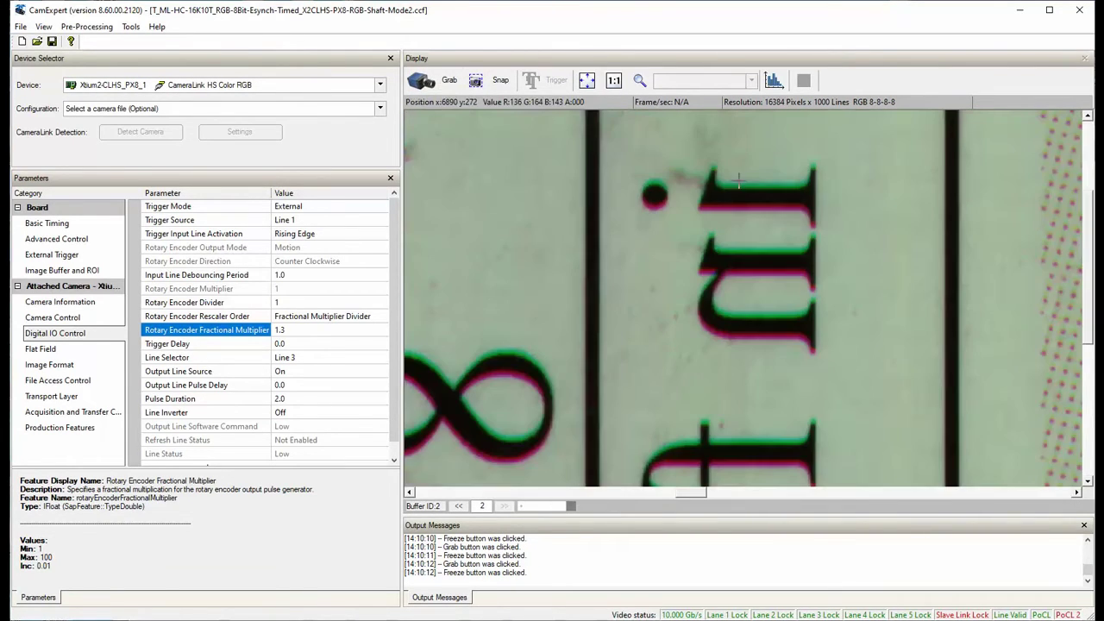
- Set the Rotary Encoder Fractional Multiplier to 1.31 and check color alignment on a series of snapped frames
click(302, 330)
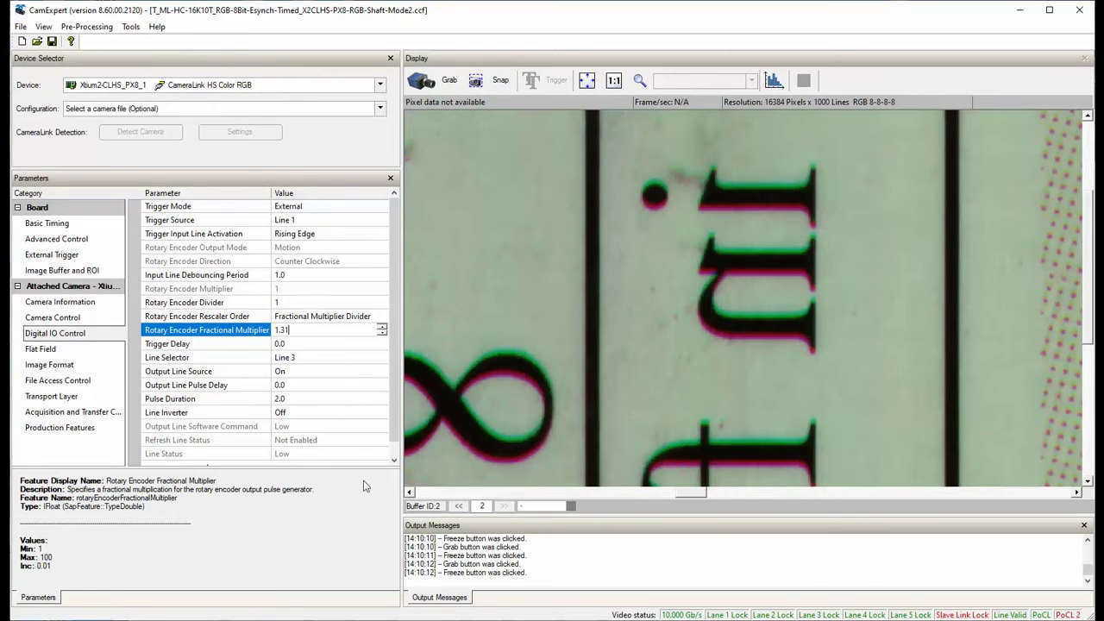
text(1)
key(Return)
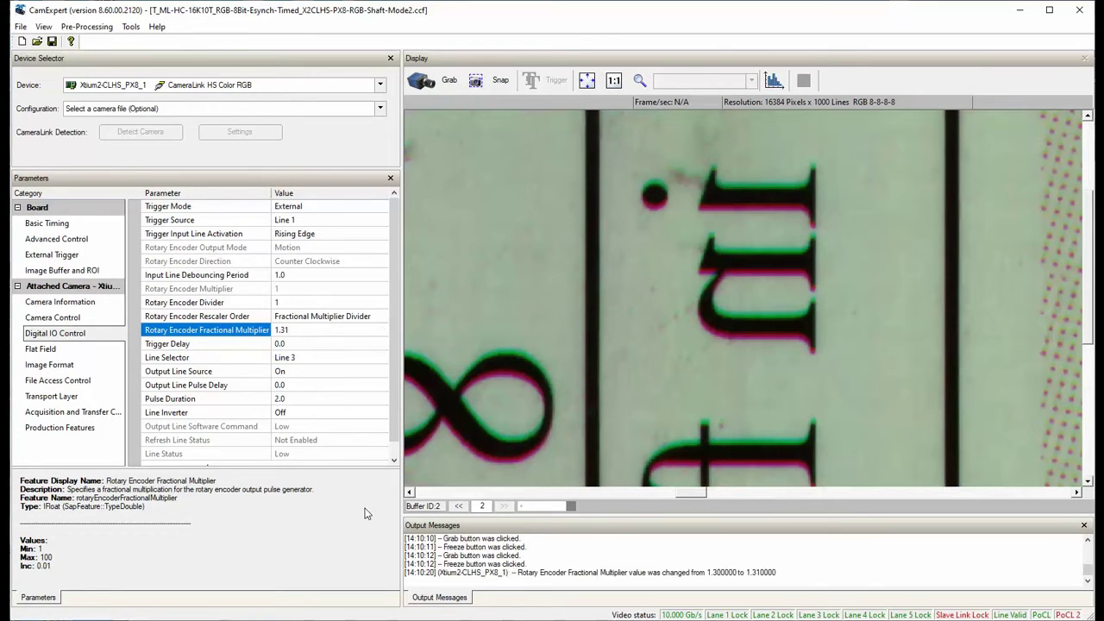
click(482, 84)
click(483, 84)
click(482, 84)
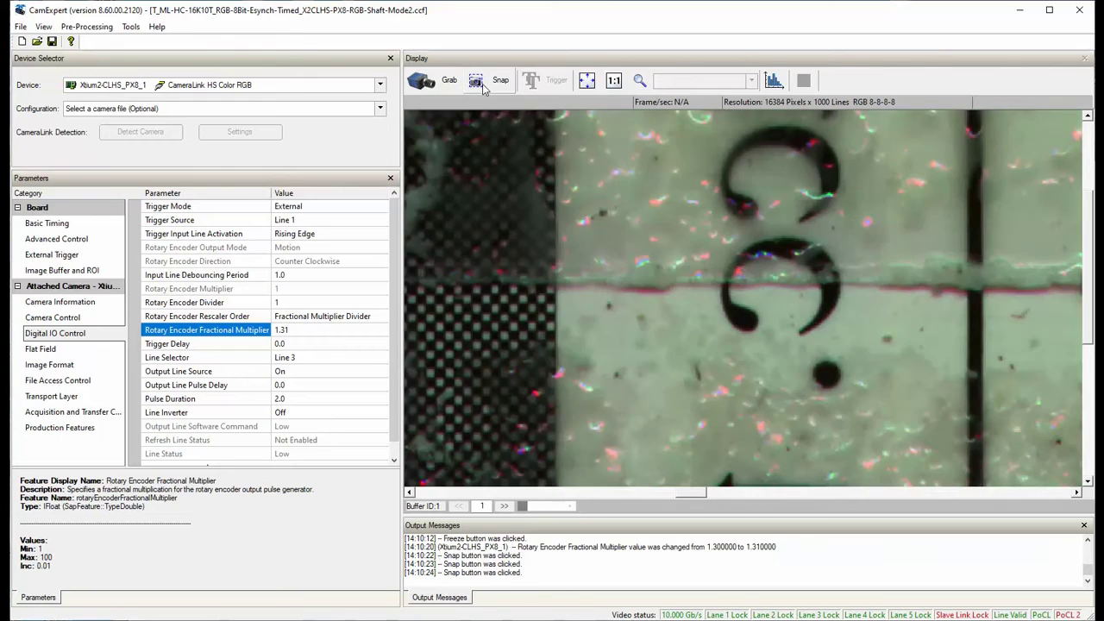
click(482, 84)
click(485, 85)
click(496, 90)
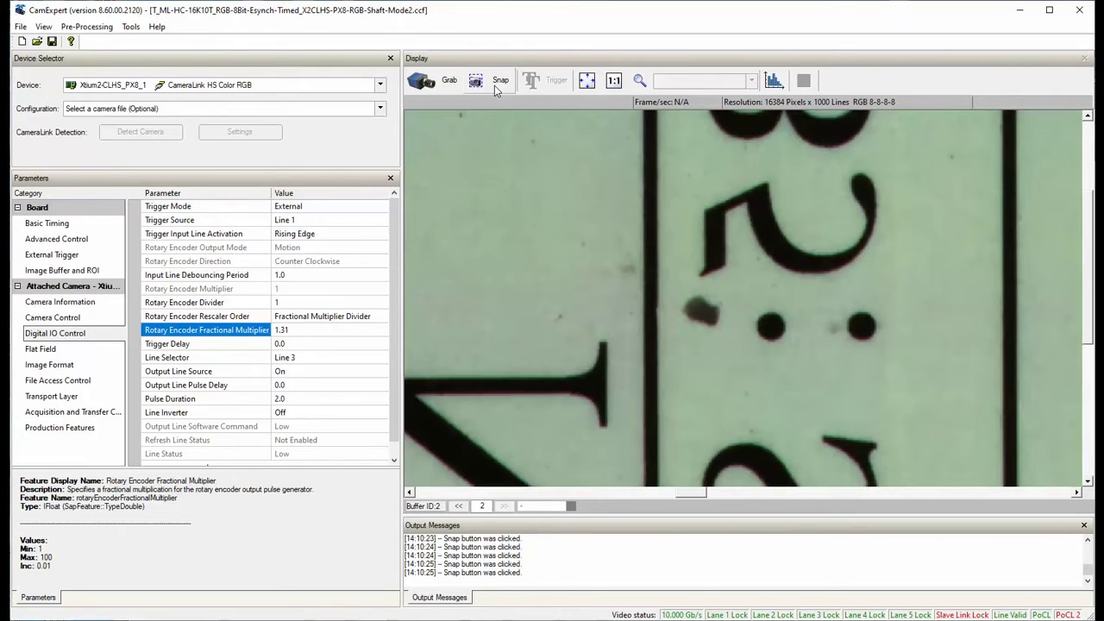
click(495, 86)
click(495, 86)
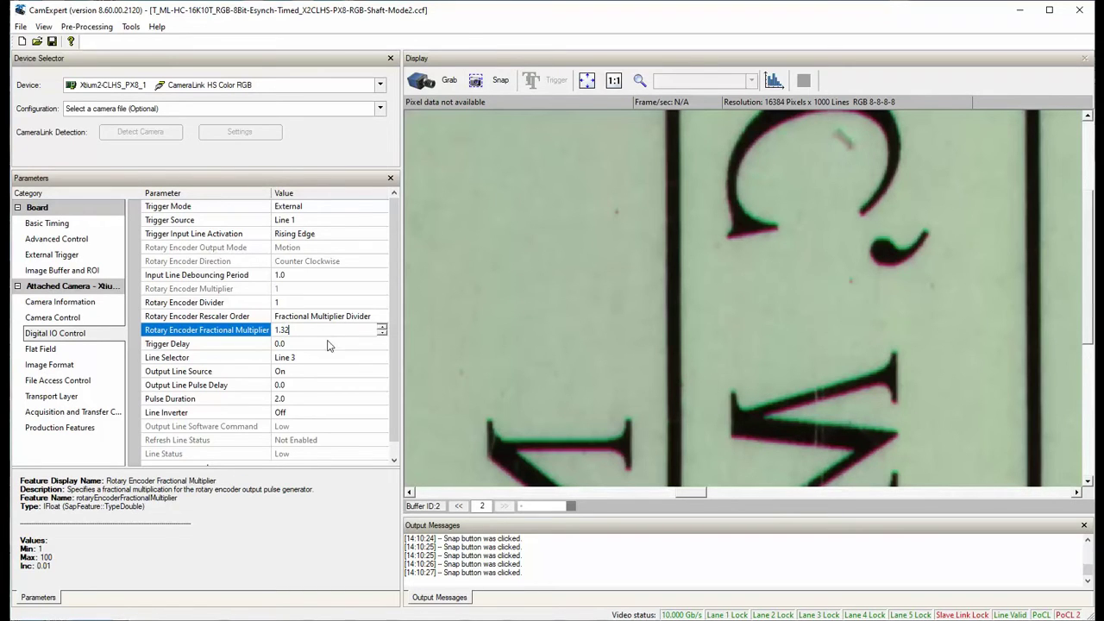
- Set the Rotary Encoder Fractional Multiplier to 1.32 and test it with repeated snaps and a short live grab
click(477, 87)
click(477, 88)
click(477, 88)
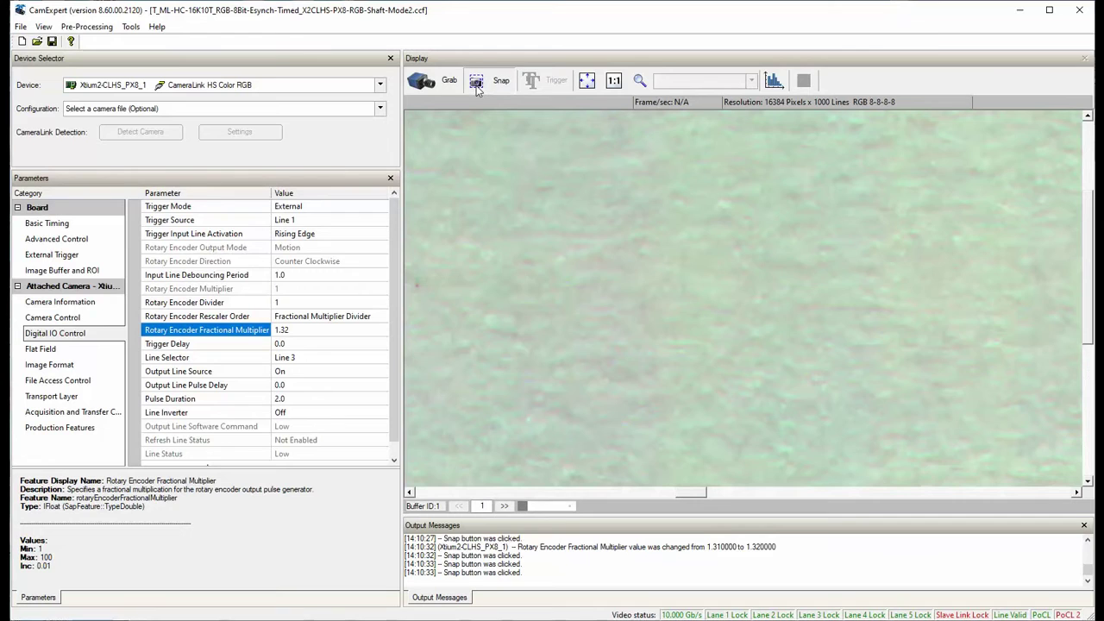
click(477, 88)
click(477, 88)
click(477, 88)
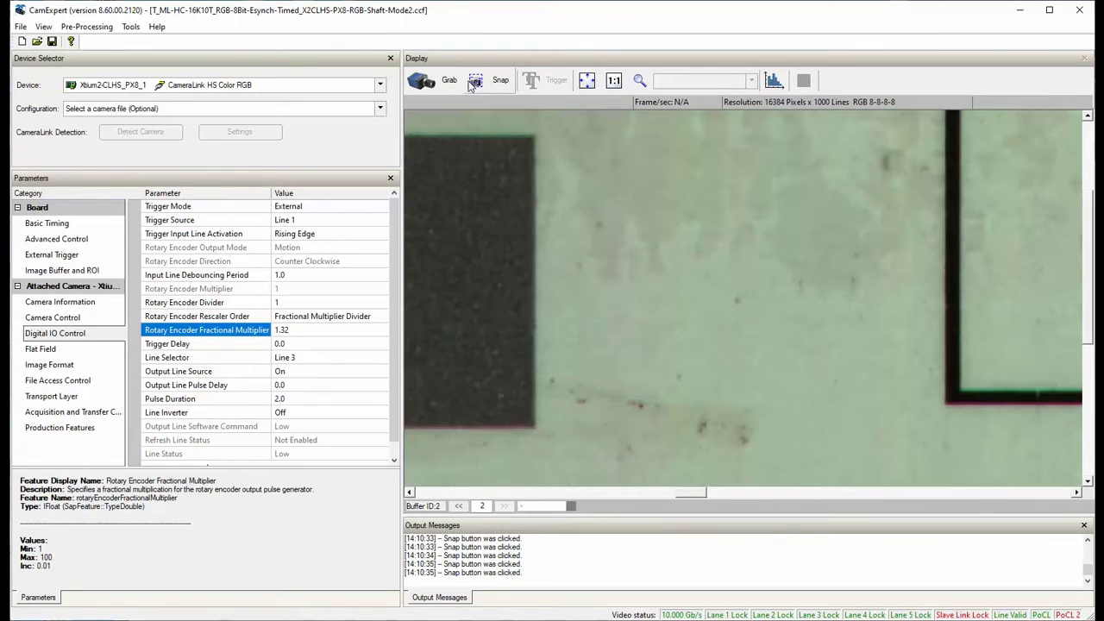
click(431, 83)
click(431, 84)
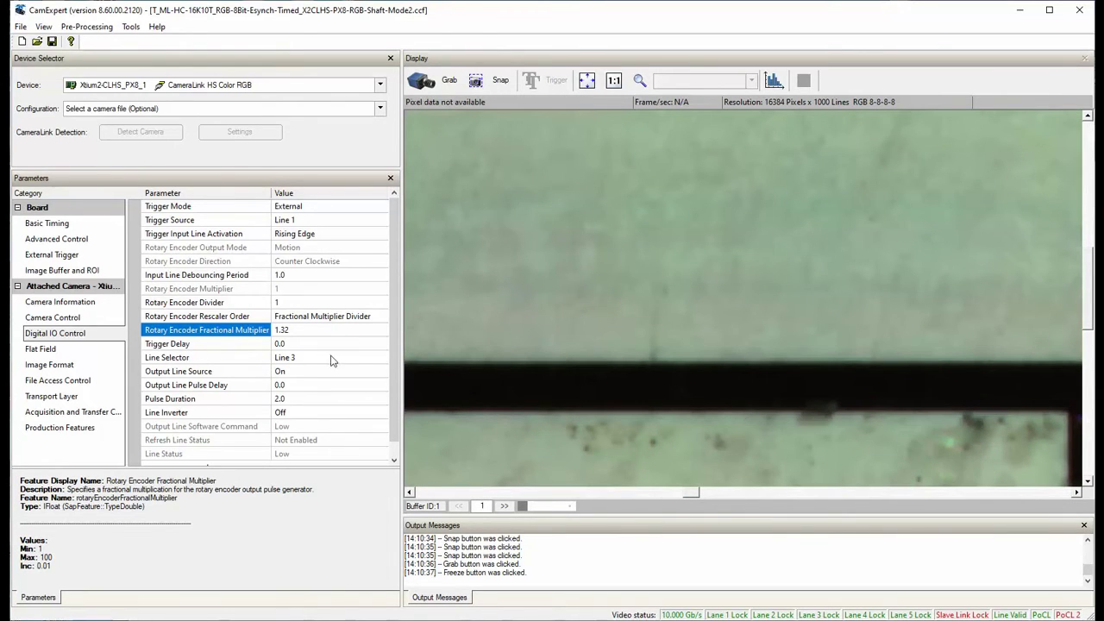
- Set the Rotary Encoder Fractional Multiplier to 1.33 and test it with a short live grab
click(307, 331)
key(Return)
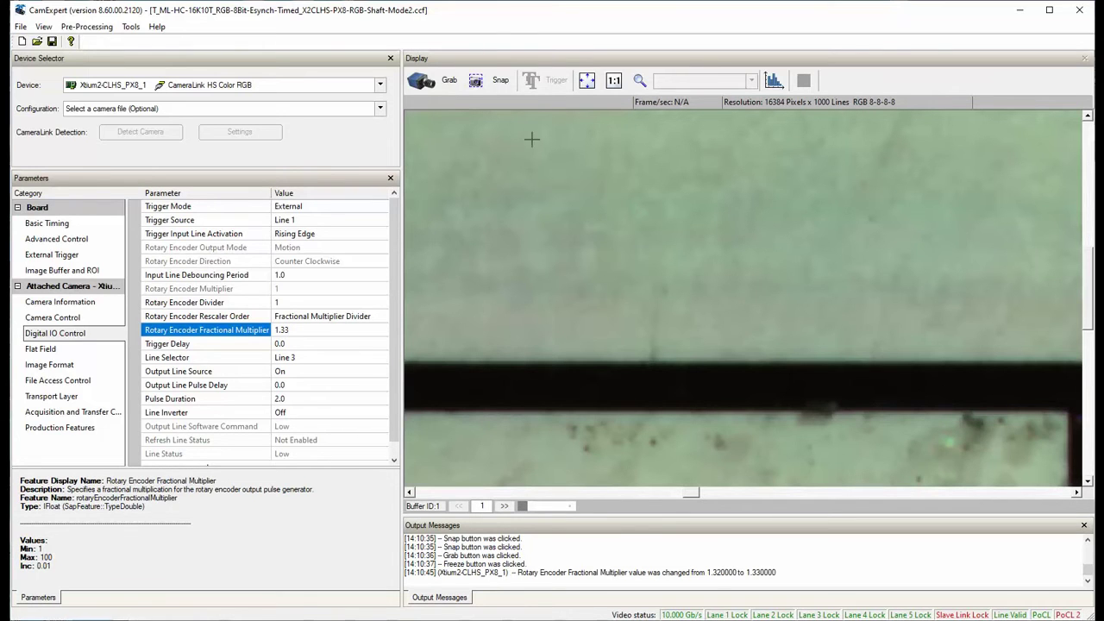
click(434, 85)
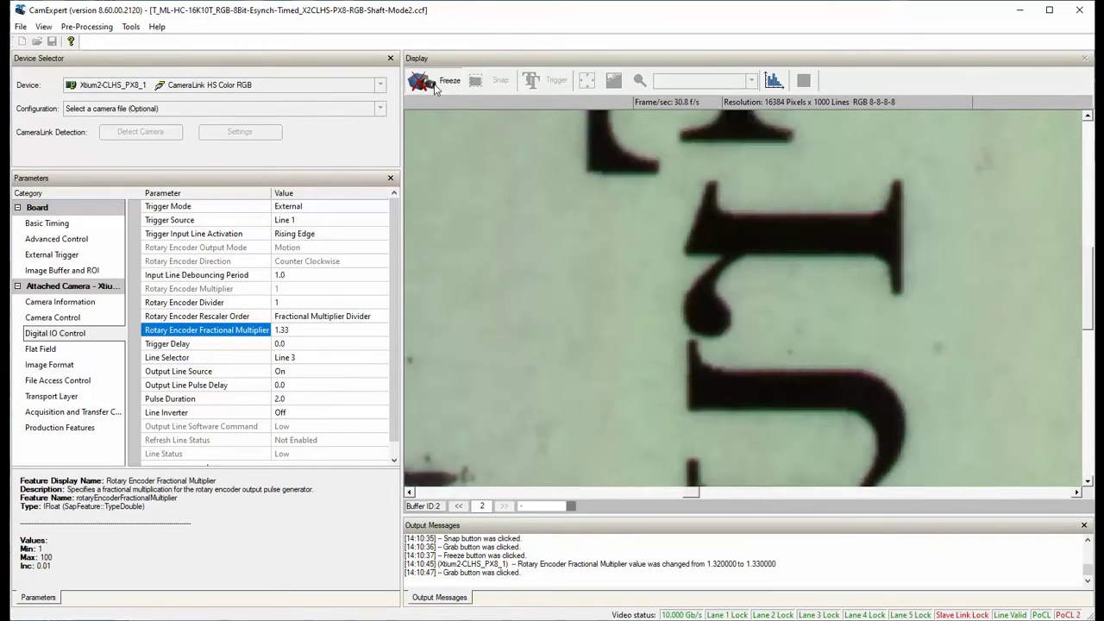
click(435, 87)
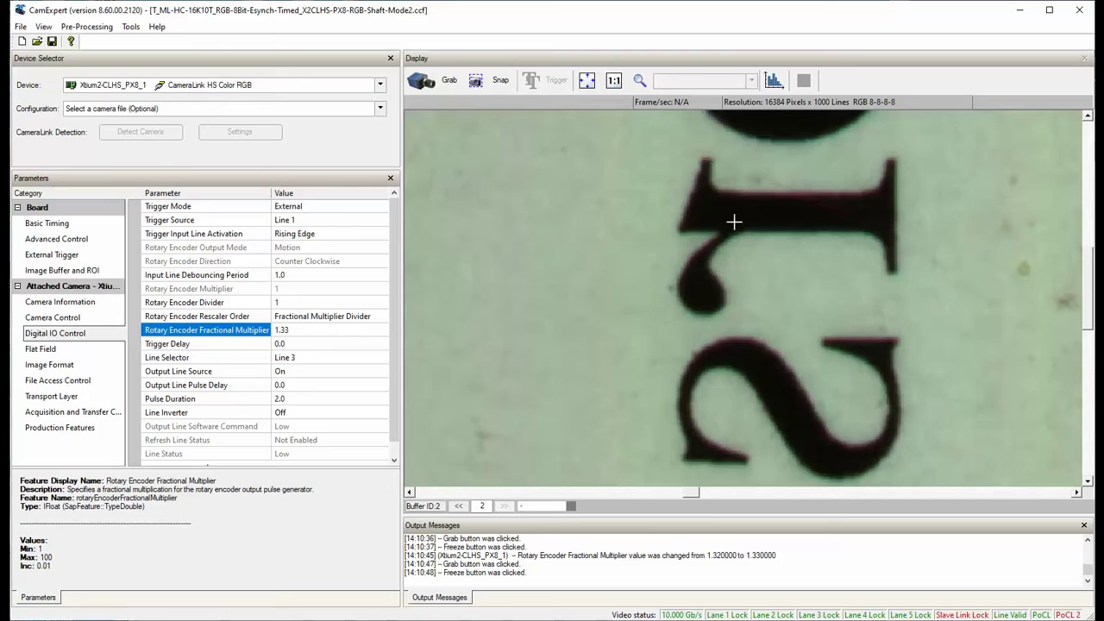
- Return the Rotary Encoder Fractional Multiplier to 1.32 and examine the color alignment in another live grab
click(295, 329)
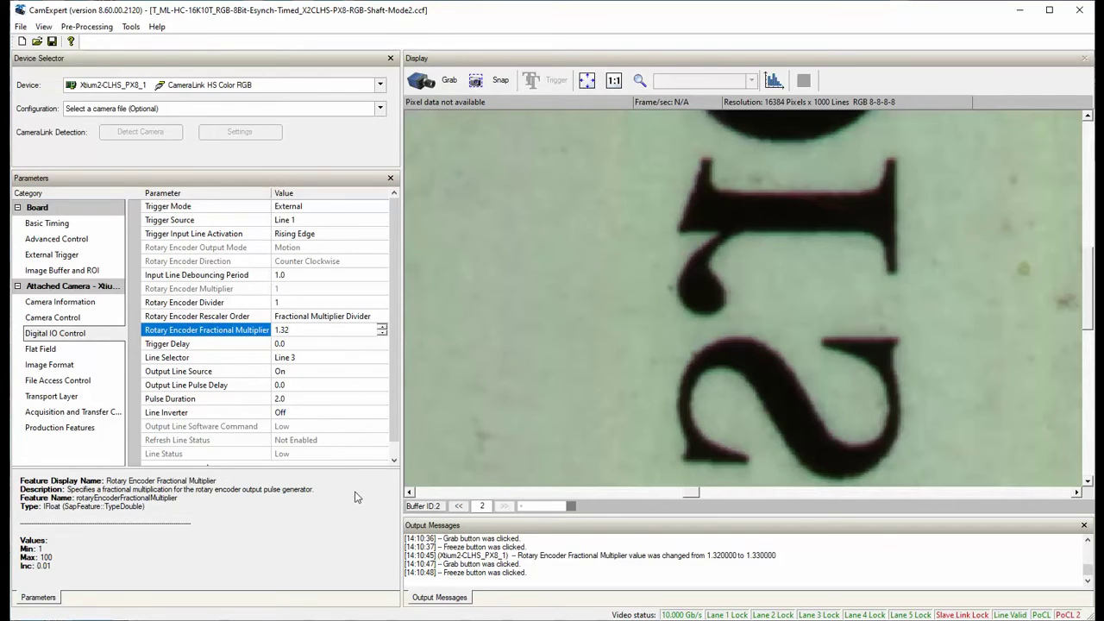
key(Return)
click(431, 83)
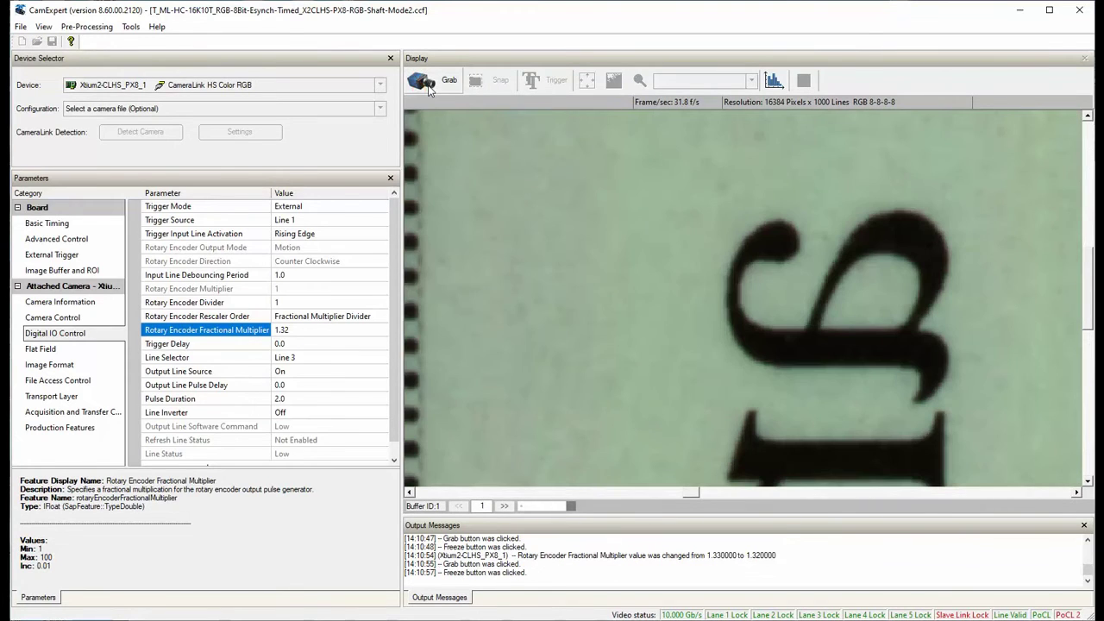
click(428, 86)
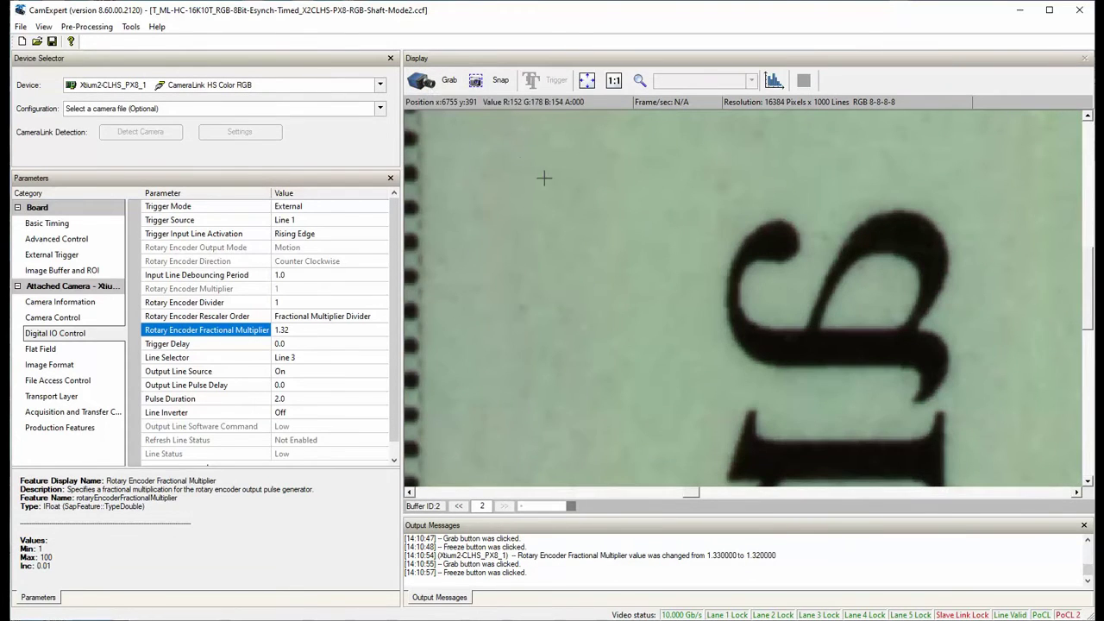
scroll(607, 234, down, 5)
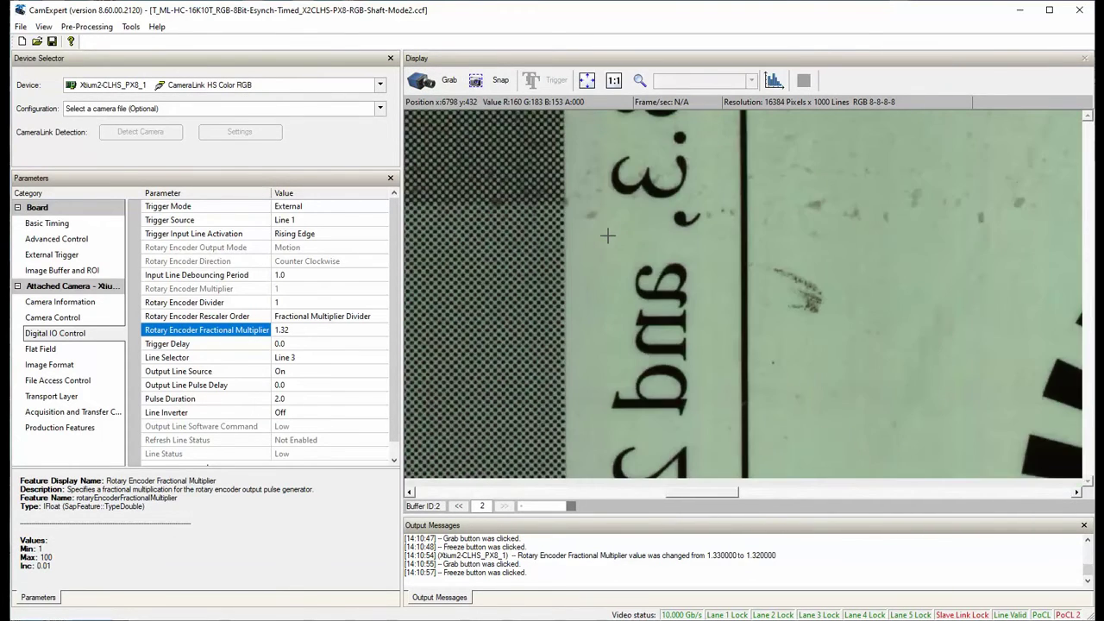
- Fit the image to the display and examine the color alignment across several short live grabs, enlarging the view for detail
click(588, 81)
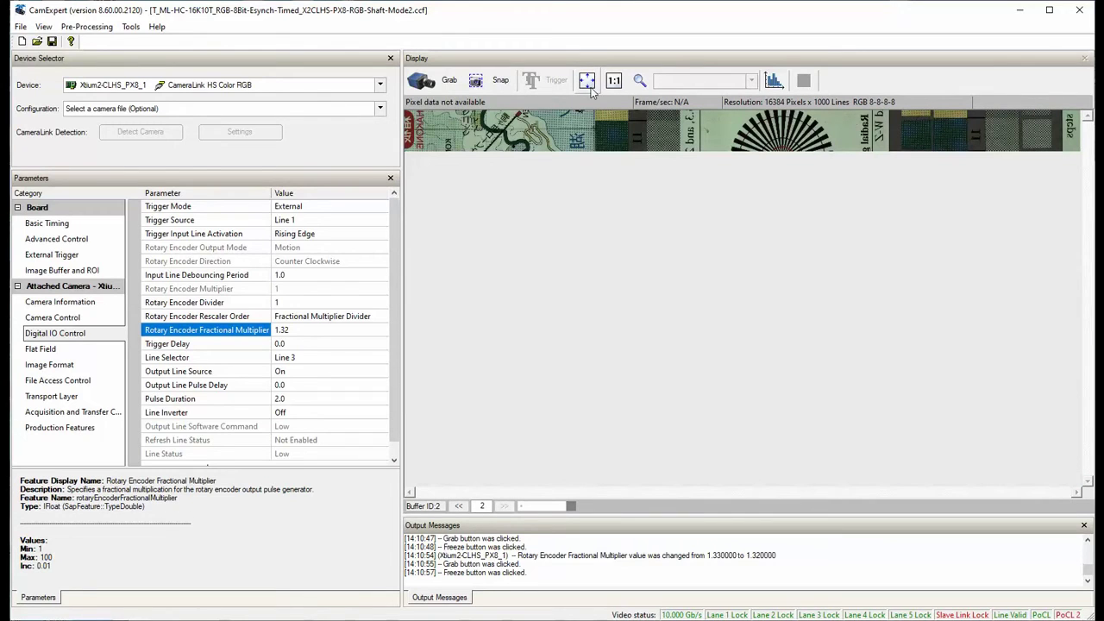
click(421, 81)
click(420, 81)
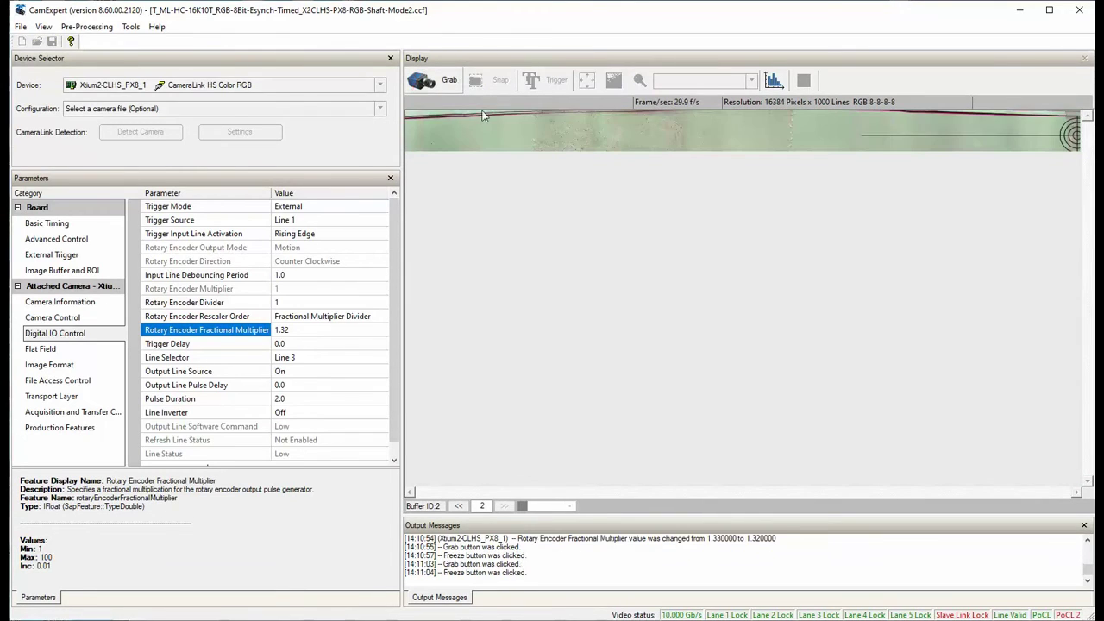
scroll(567, 133, up, 3)
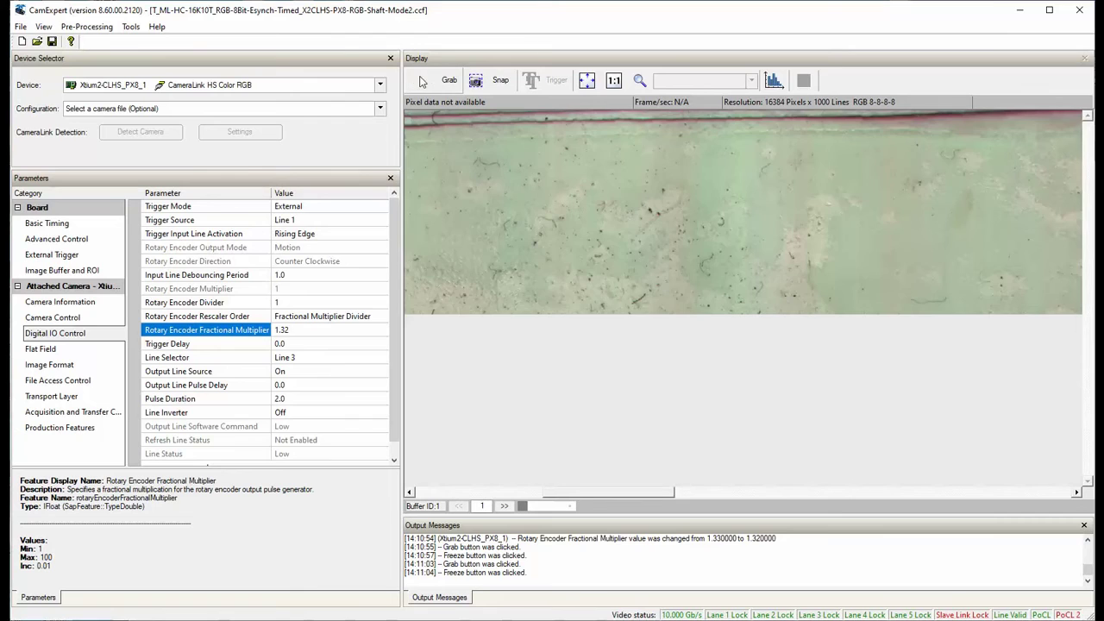
click(420, 81)
click(420, 82)
click(421, 81)
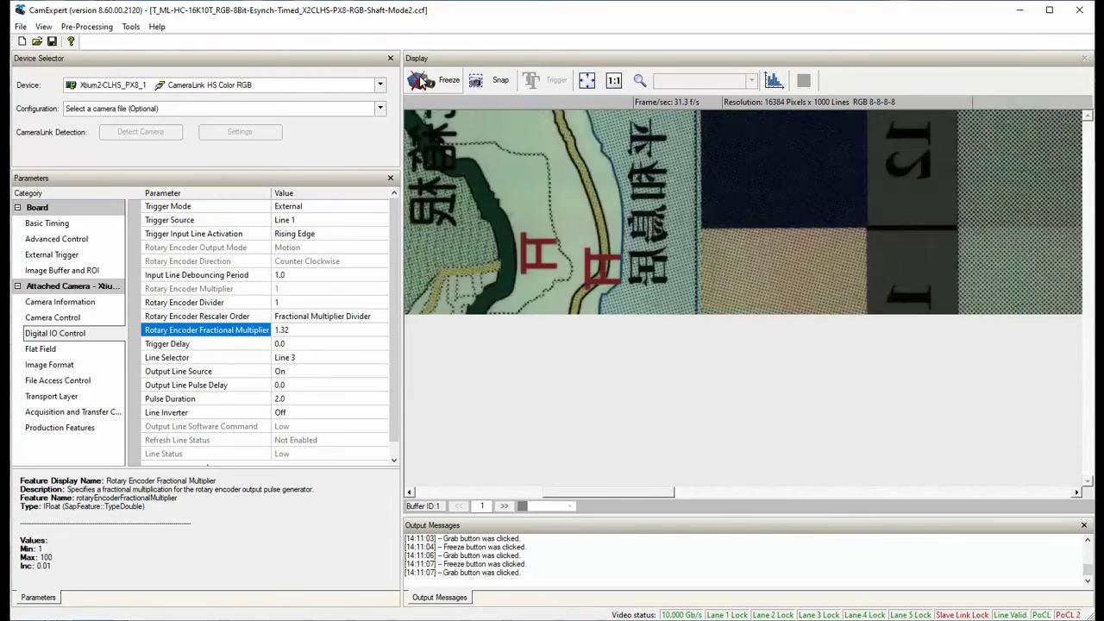
click(421, 81)
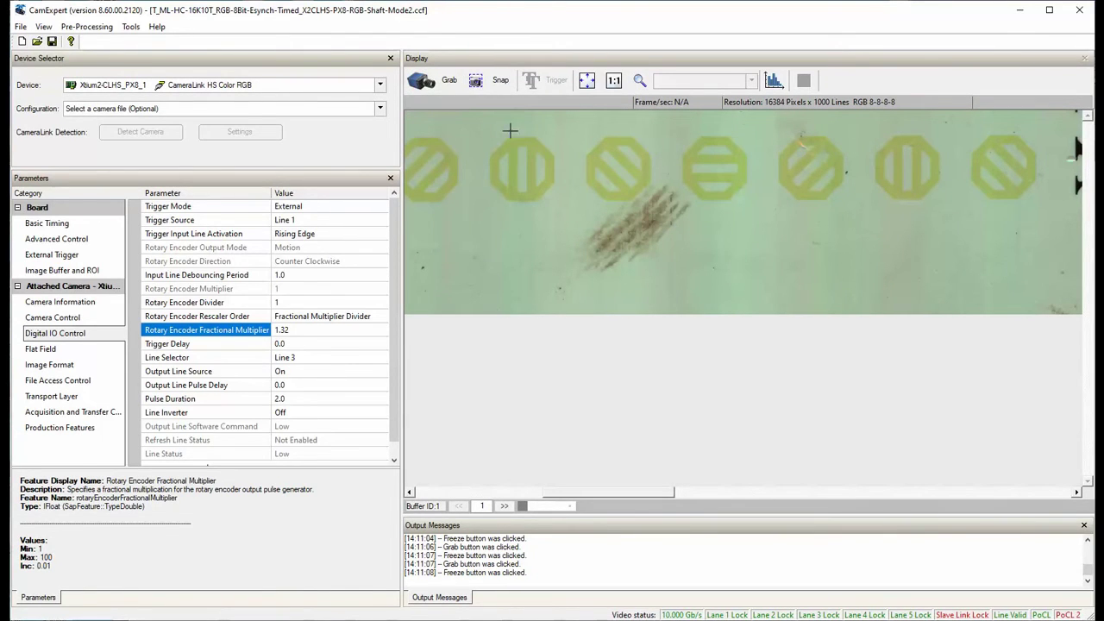
click(590, 85)
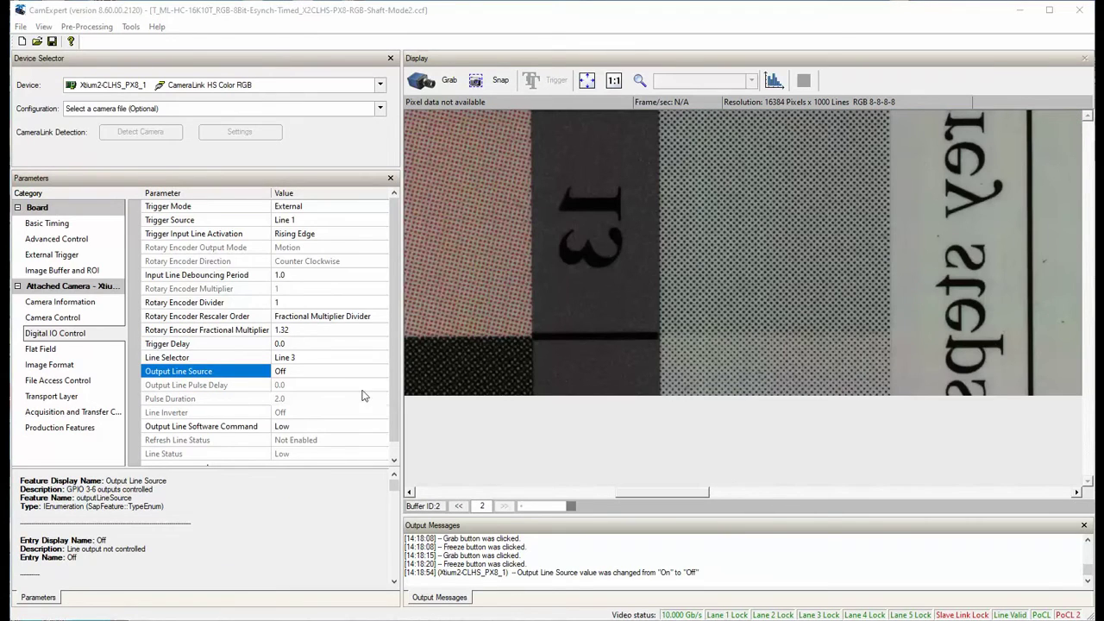
- Keep Line 3 as the Line Selector and set its Output Line Source to On
click(331, 360)
click(331, 360)
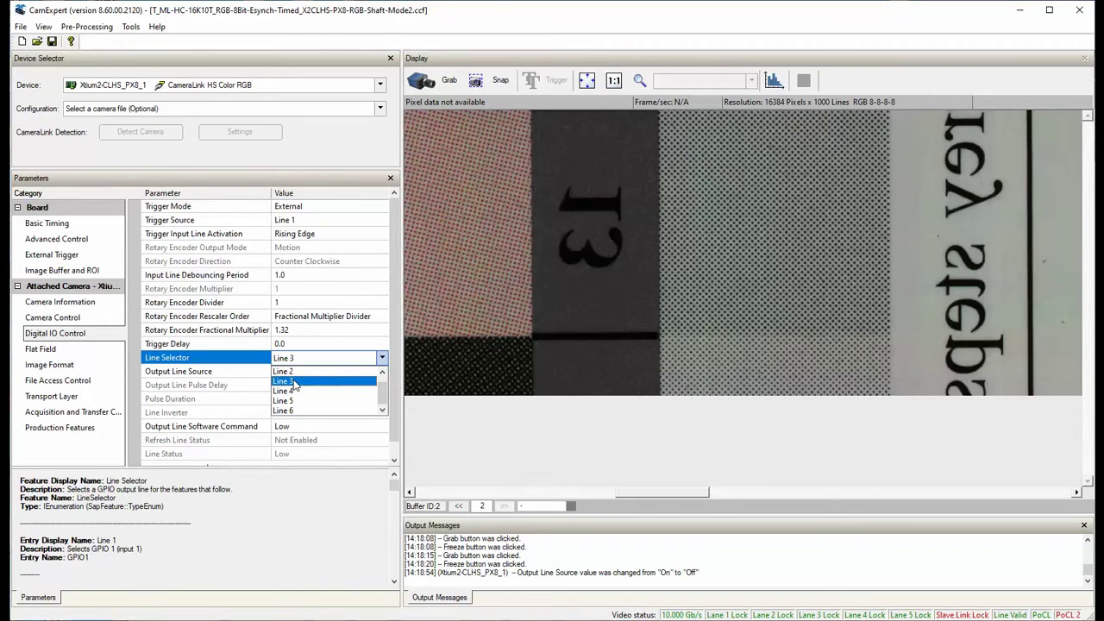
click(294, 382)
click(304, 376)
click(302, 376)
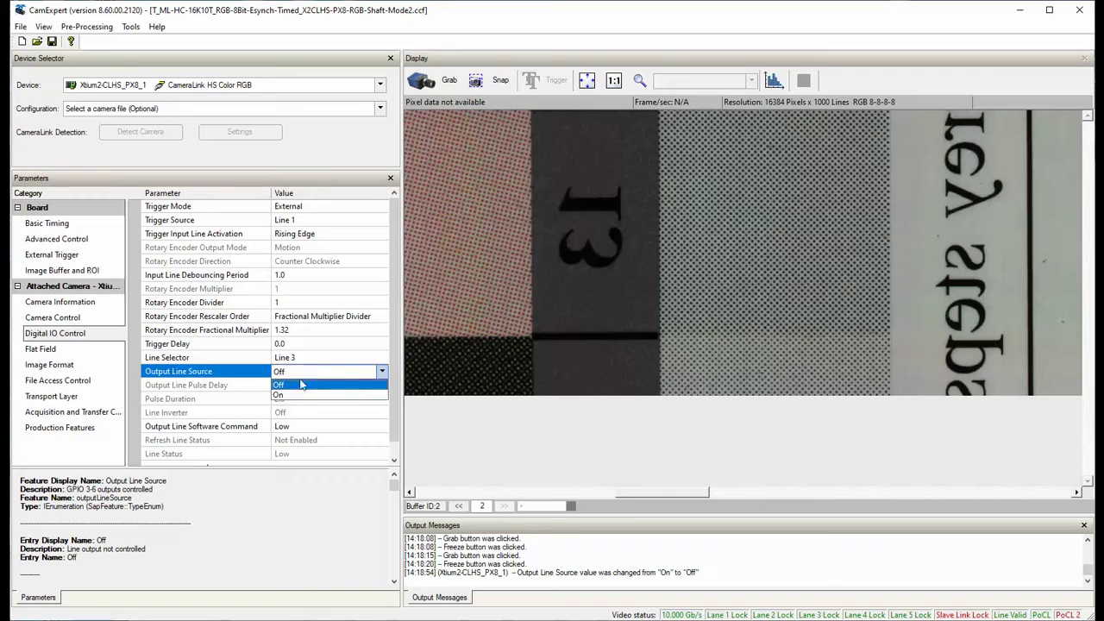
click(301, 385)
click(304, 357)
click(303, 357)
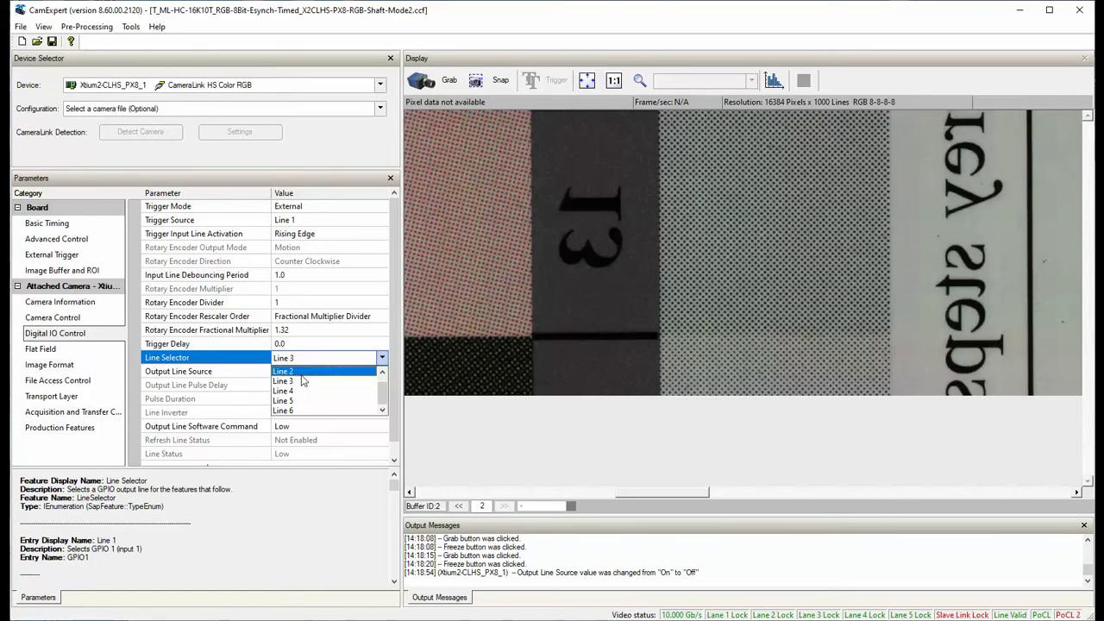
click(302, 379)
click(304, 373)
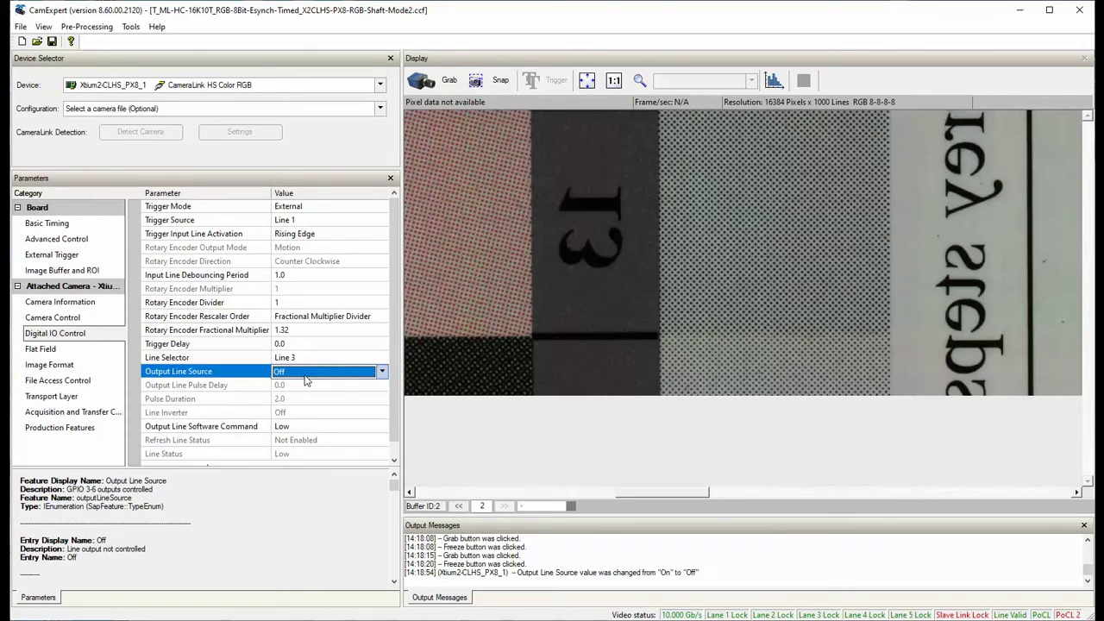
click(304, 376)
click(290, 399)
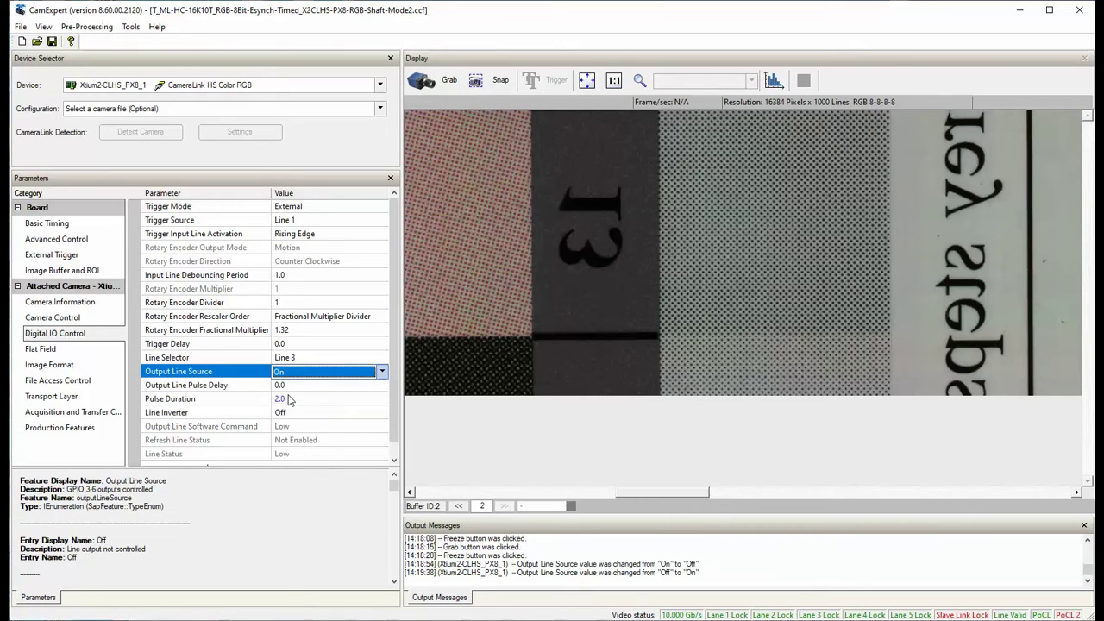
- Set the Output Line Pulse Delay to 2.0 µs and test it with two short live grabs
click(306, 345)
click(300, 343)
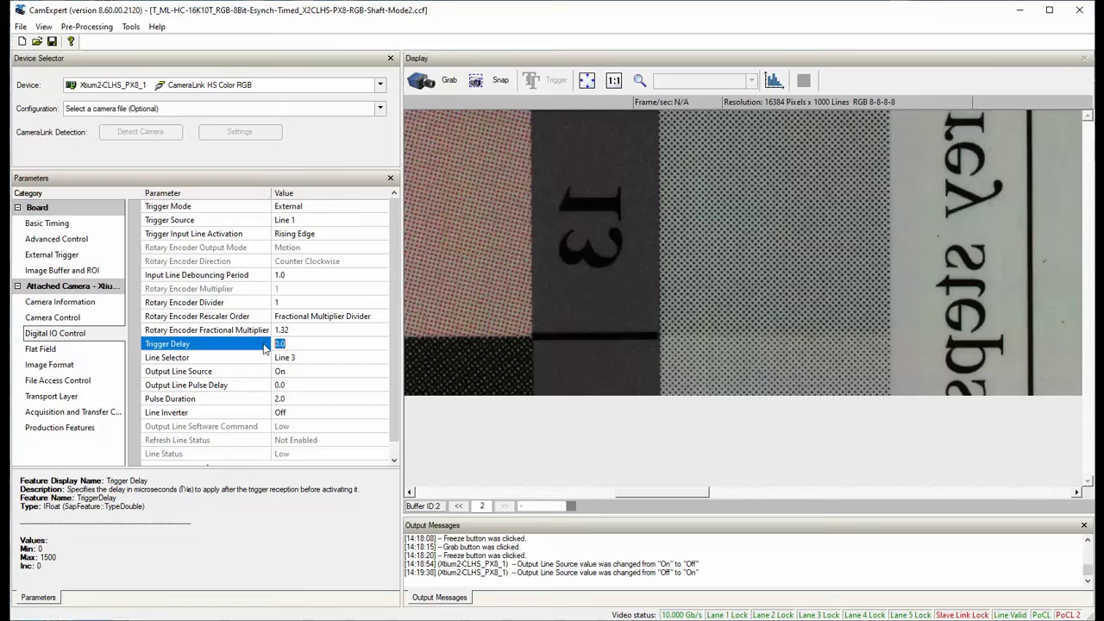
click(304, 385)
click(276, 385)
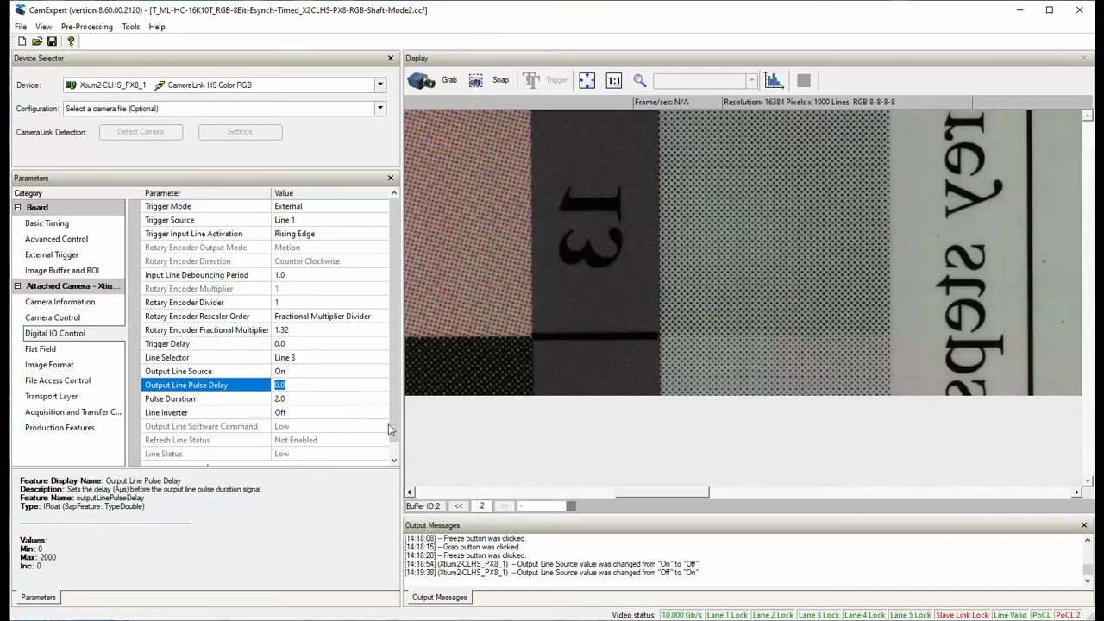
key(Return)
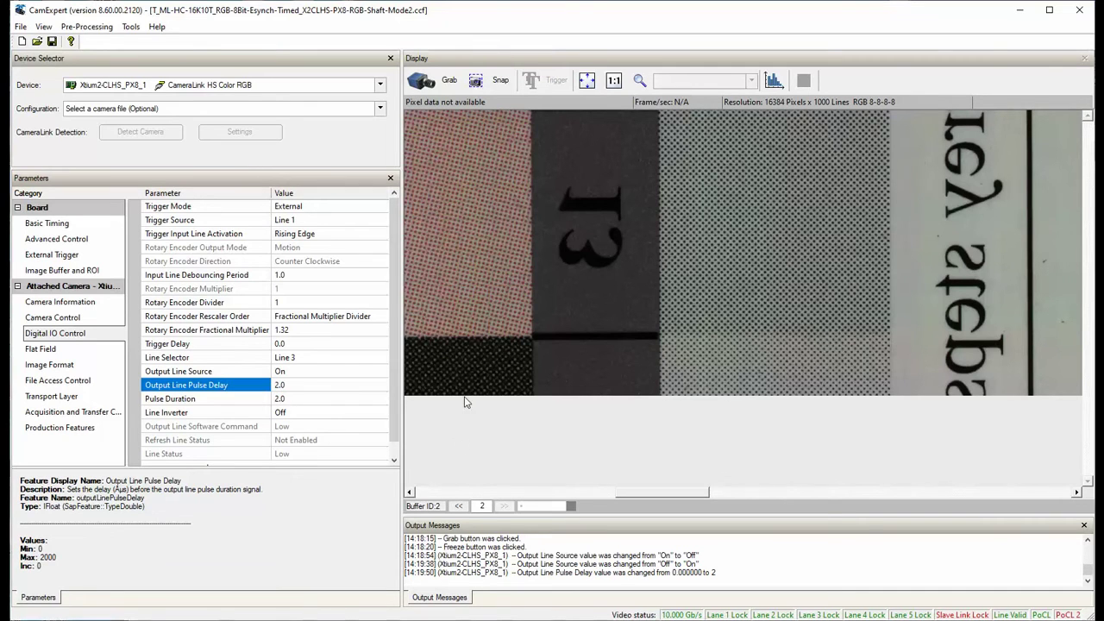
click(436, 81)
click(435, 81)
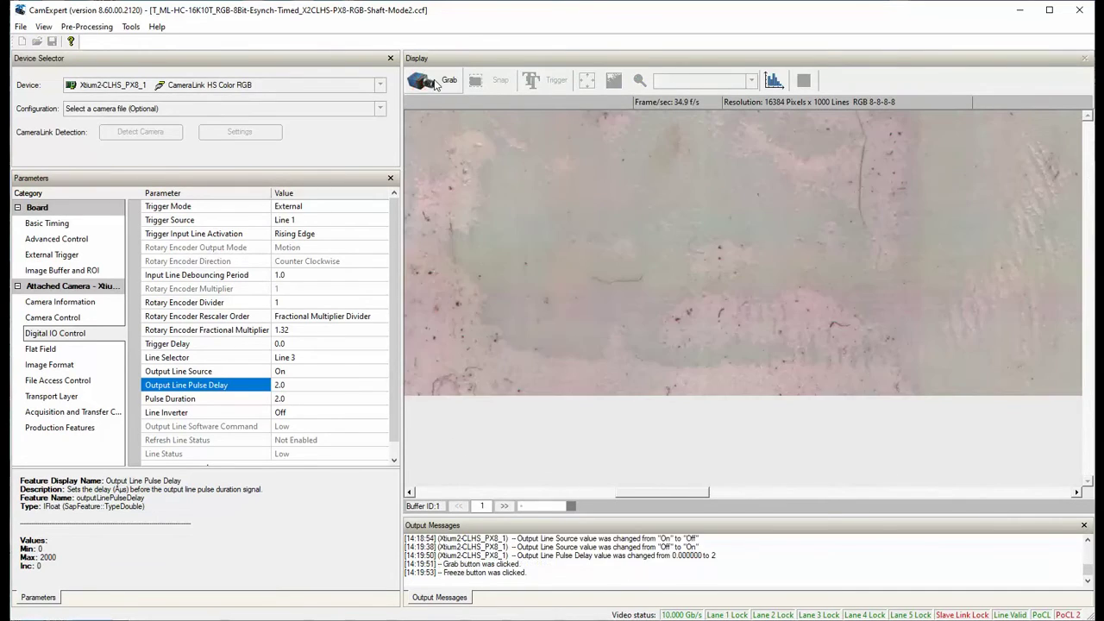
click(435, 81)
click(435, 81)
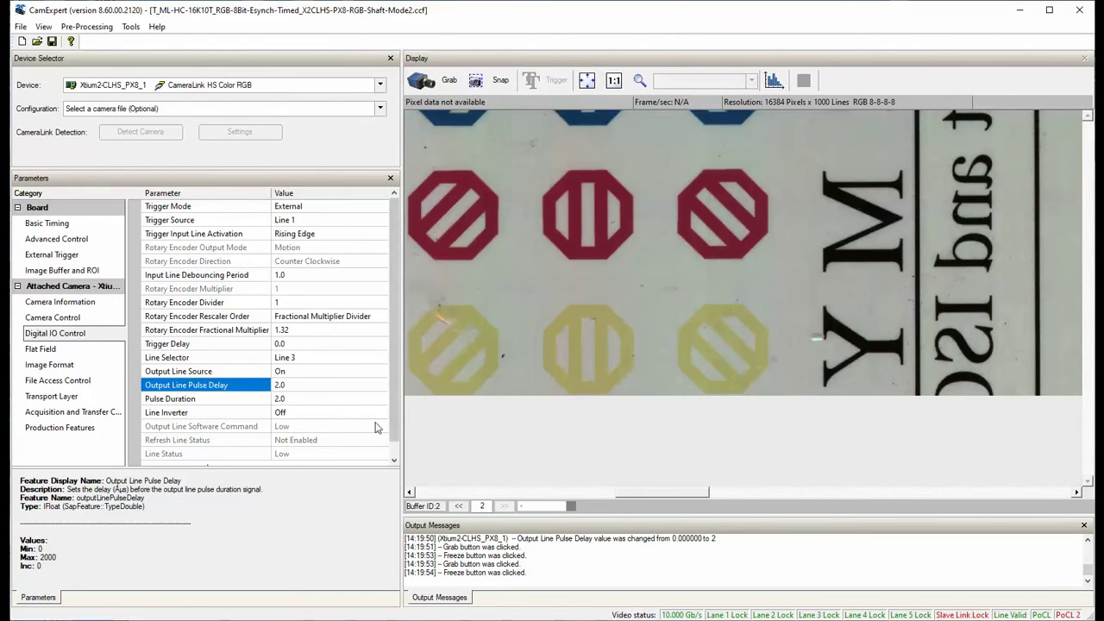
- Review the Pulse Duration, Line Inverter and Output Line Source parameters for Line 3
click(301, 399)
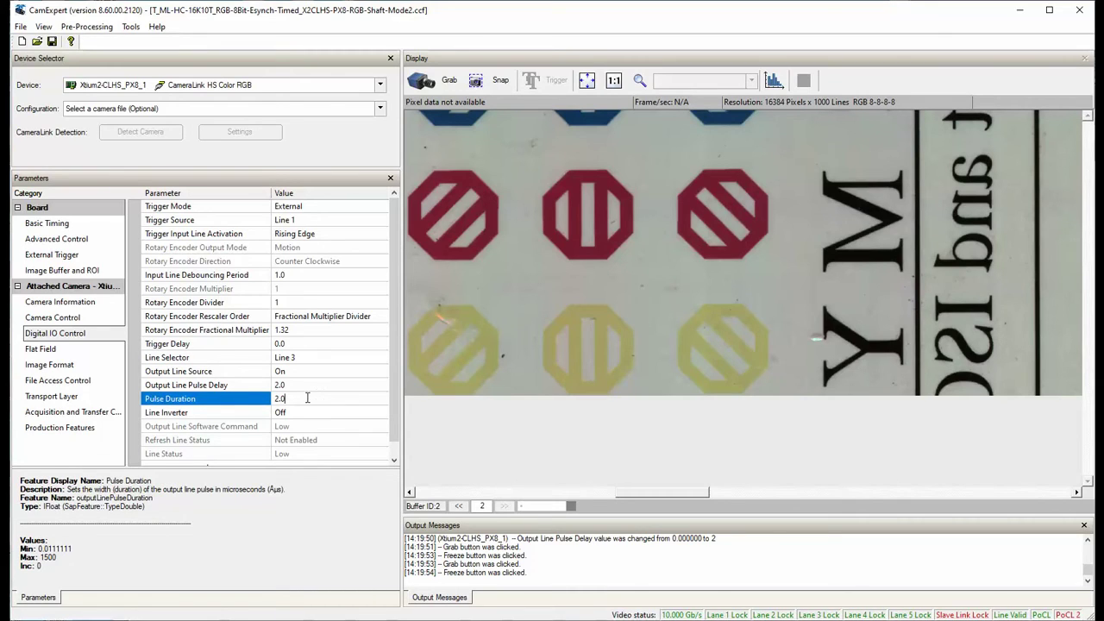
click(308, 416)
click(318, 376)
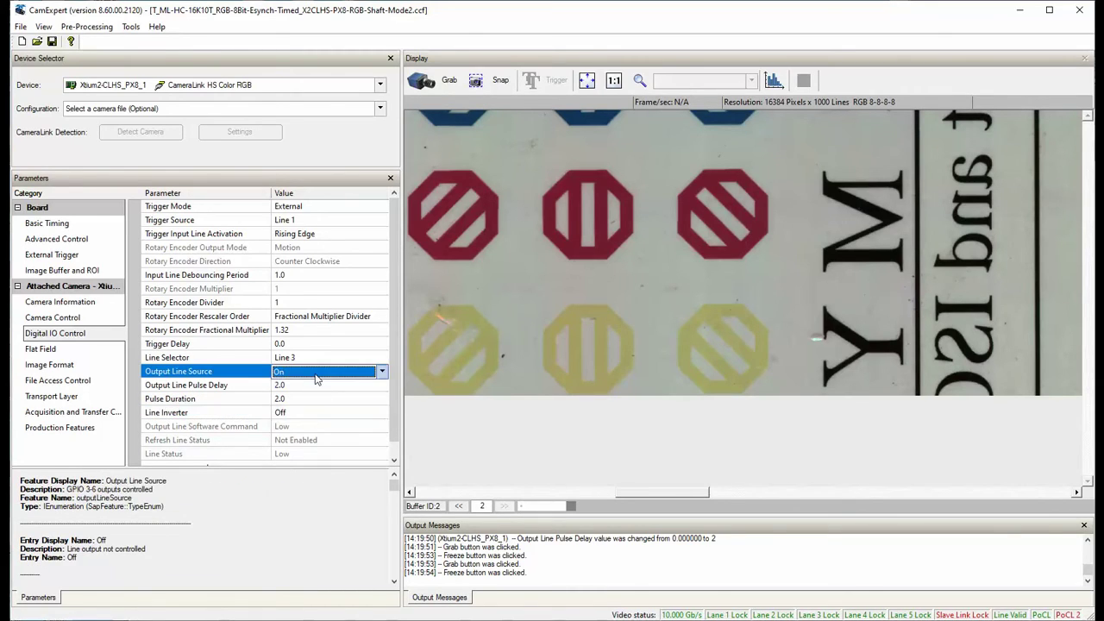
click(317, 378)
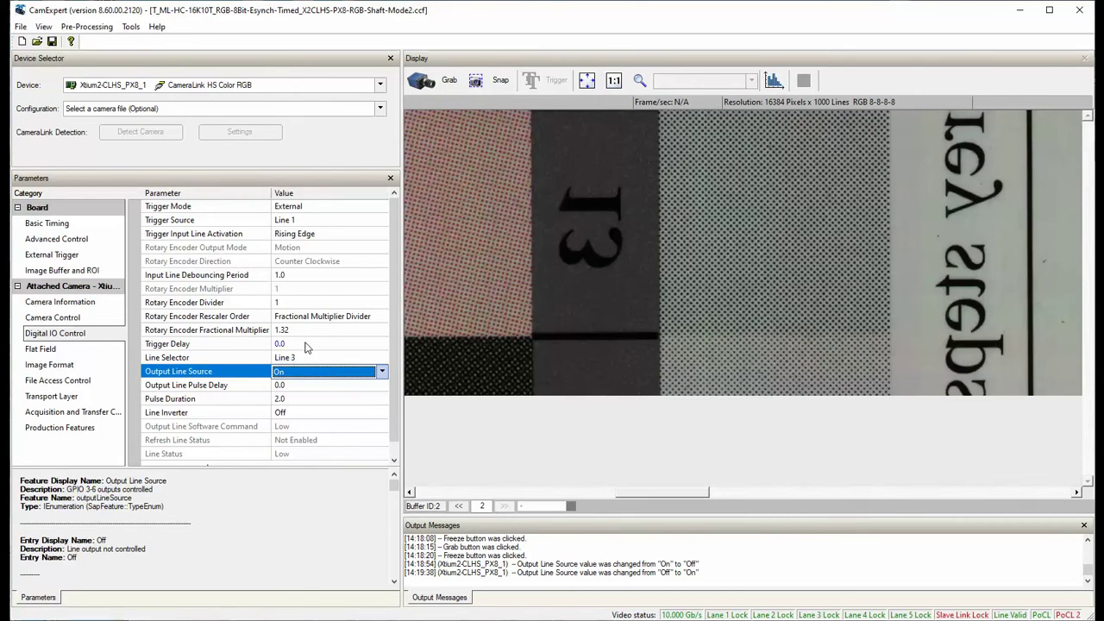
- Give Line 3 an Output Line Pulse Delay of 2.0 µs and check the image in two short live grabs
click(304, 344)
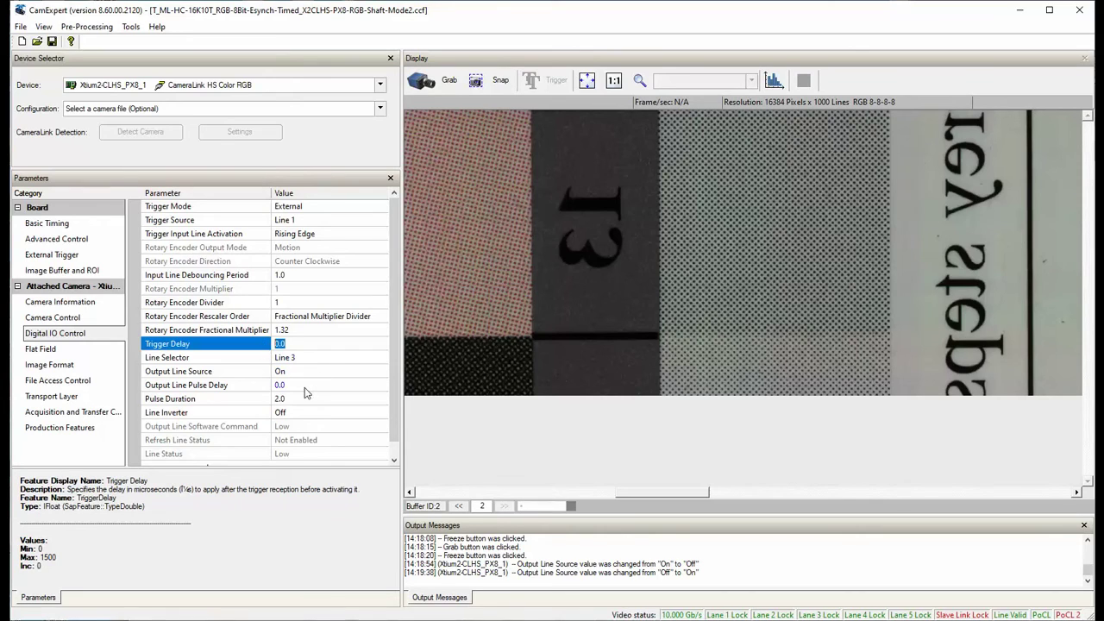
click(284, 385)
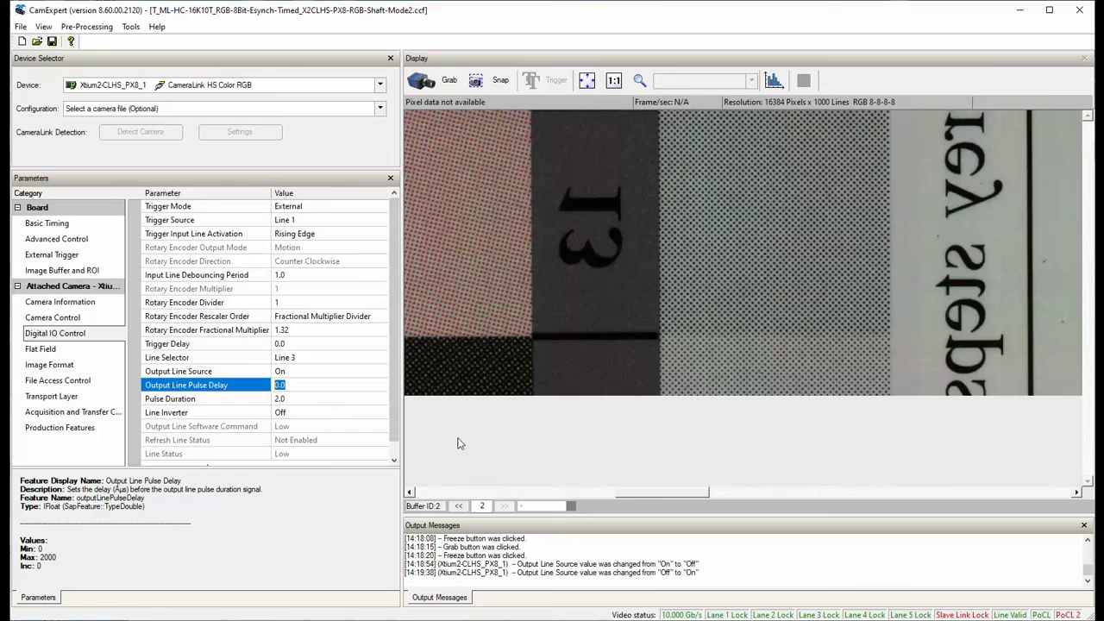
key(Return)
click(436, 80)
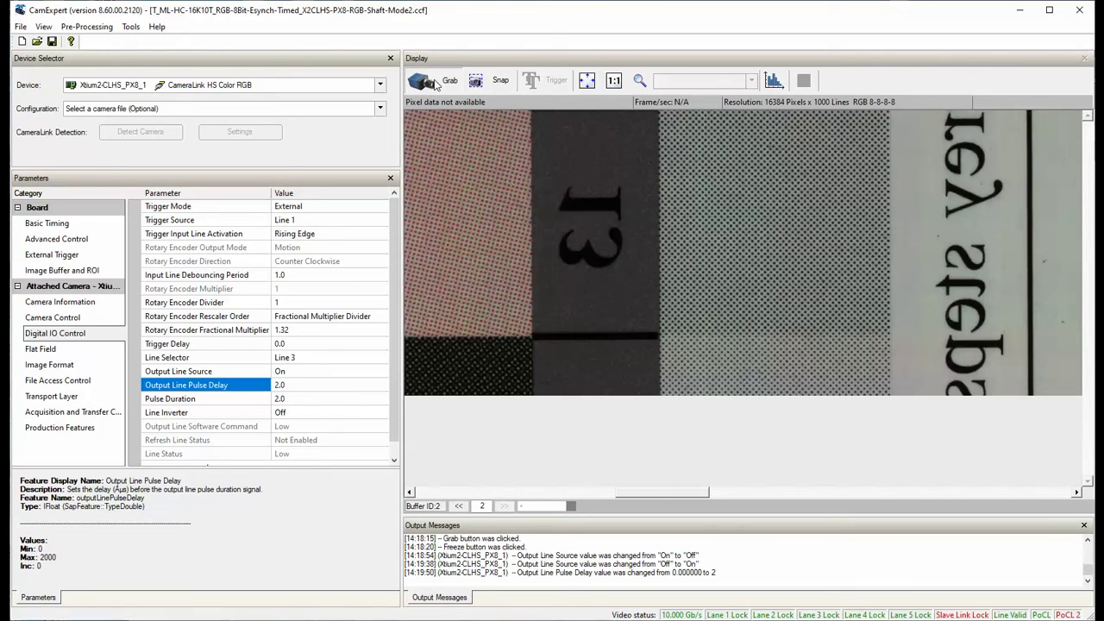
click(436, 80)
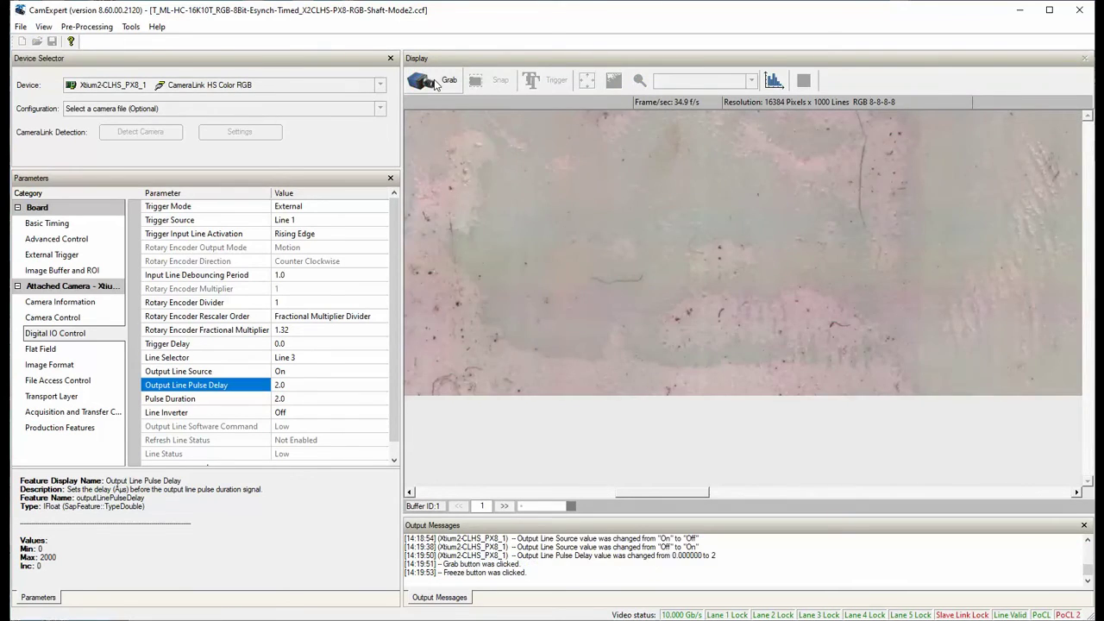
click(436, 80)
click(436, 80)
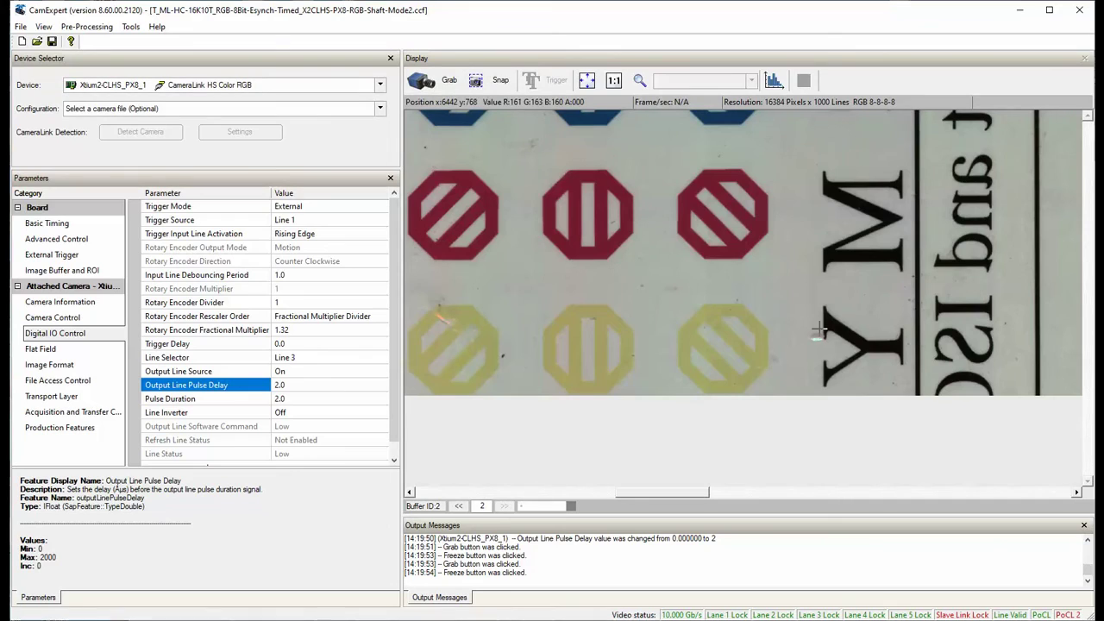
- Set the Output Line Source of Line 3 to Off and test the effect with a live grab
click(301, 399)
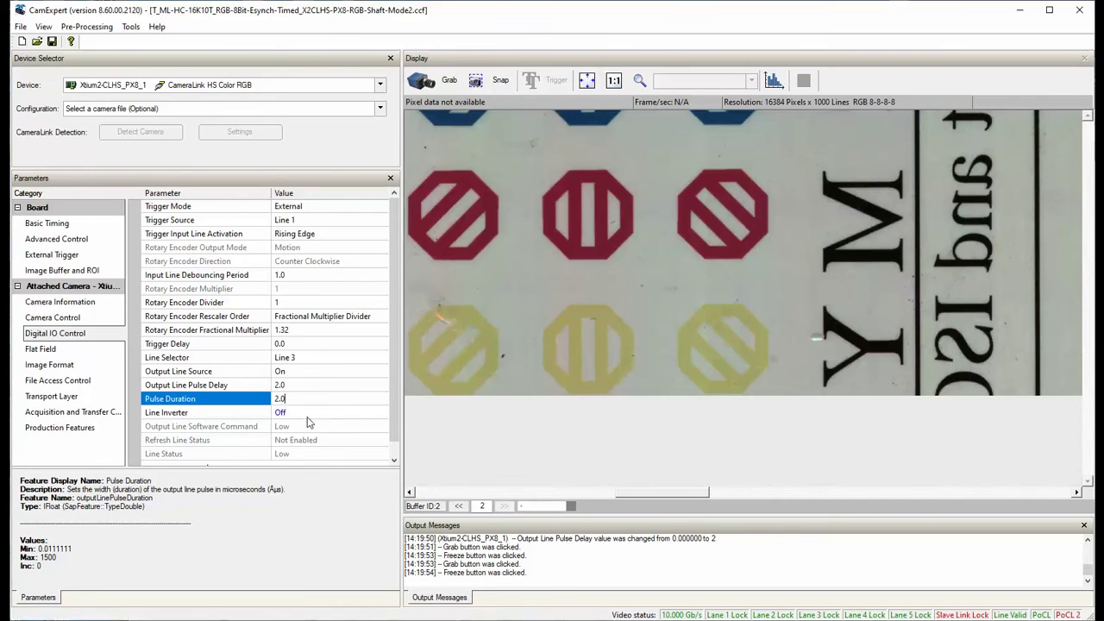
click(308, 417)
click(315, 373)
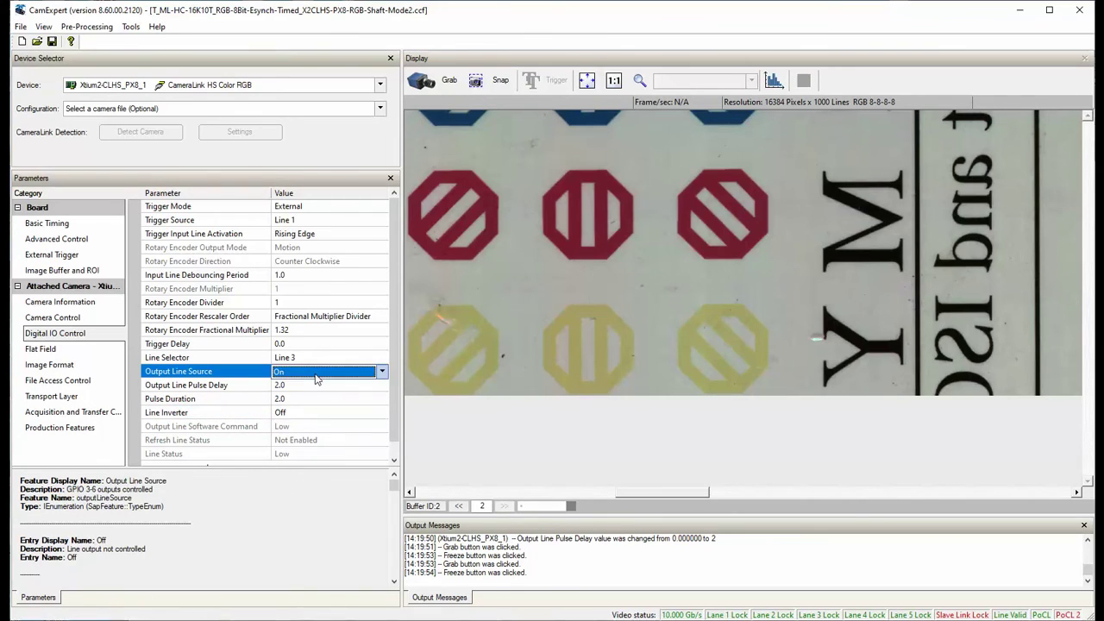
click(315, 372)
click(312, 392)
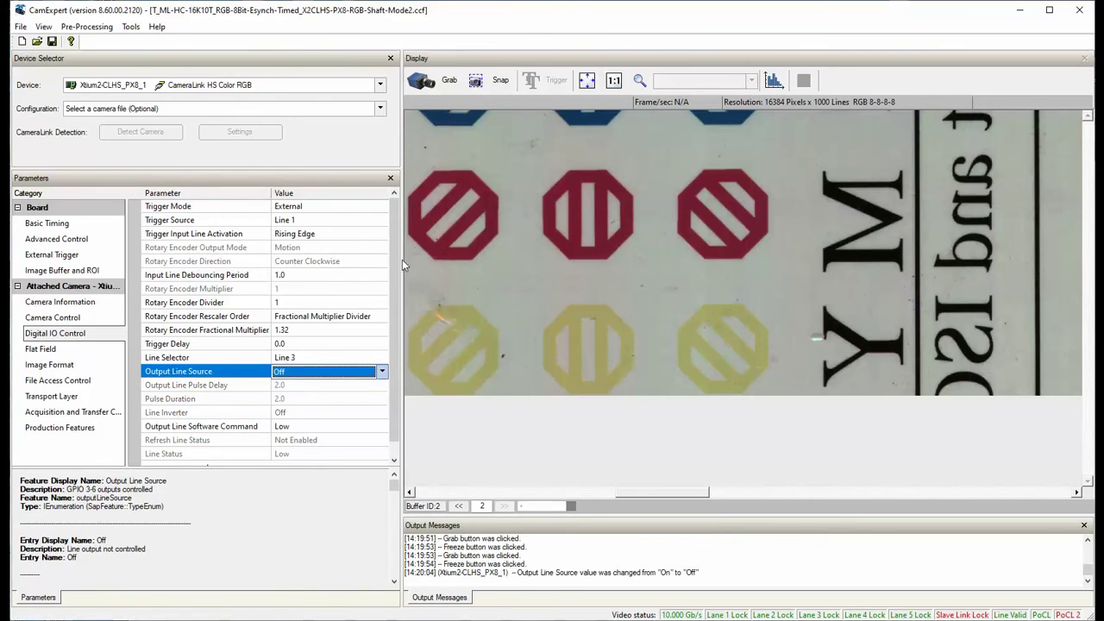
click(437, 87)
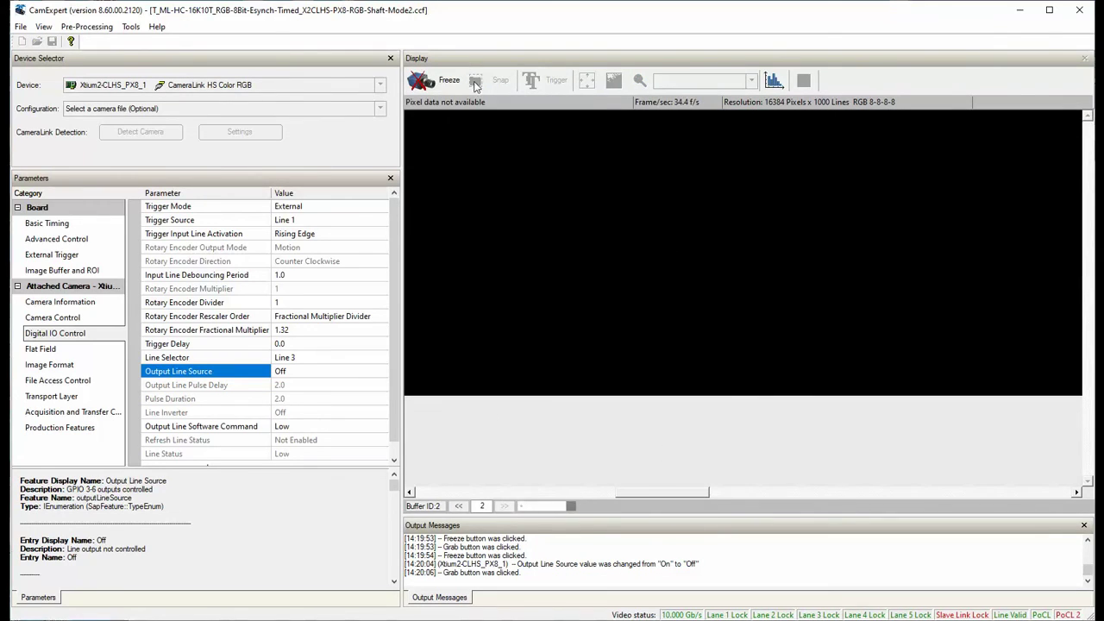
click(425, 79)
- Set the Output Line Source of Line 3 back to On and check the image in two short live grabs
click(330, 372)
click(331, 371)
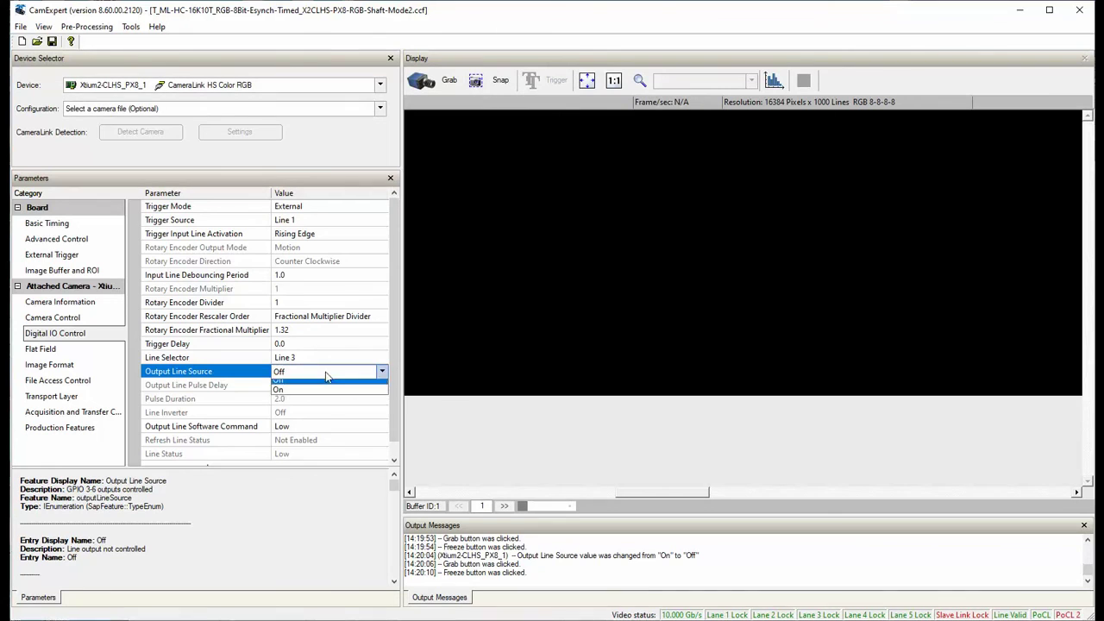
click(302, 397)
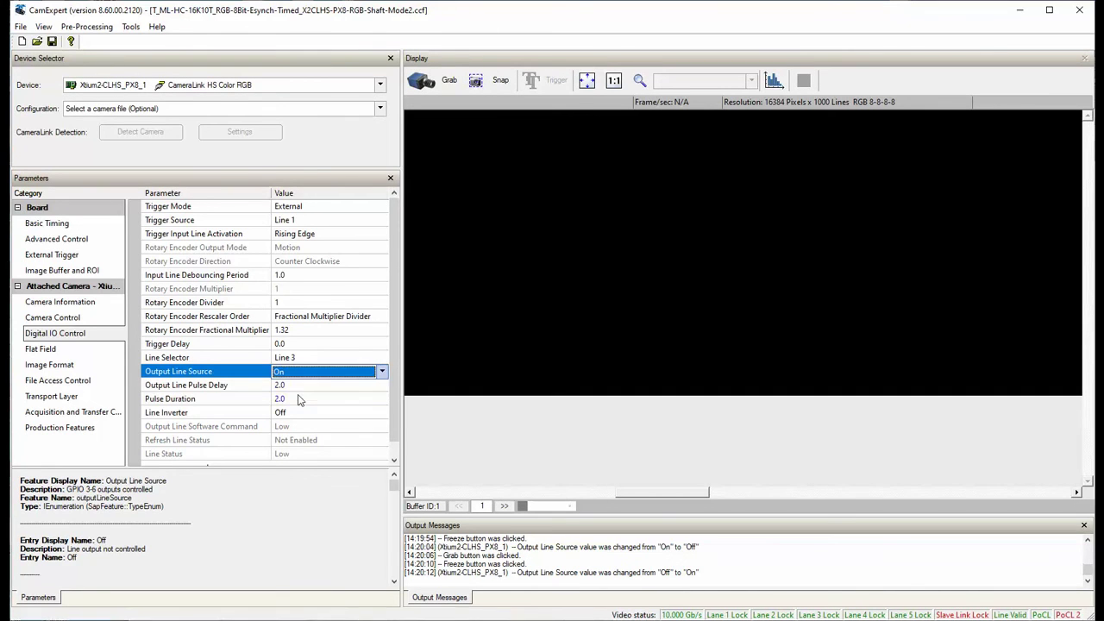
click(421, 79)
click(421, 79)
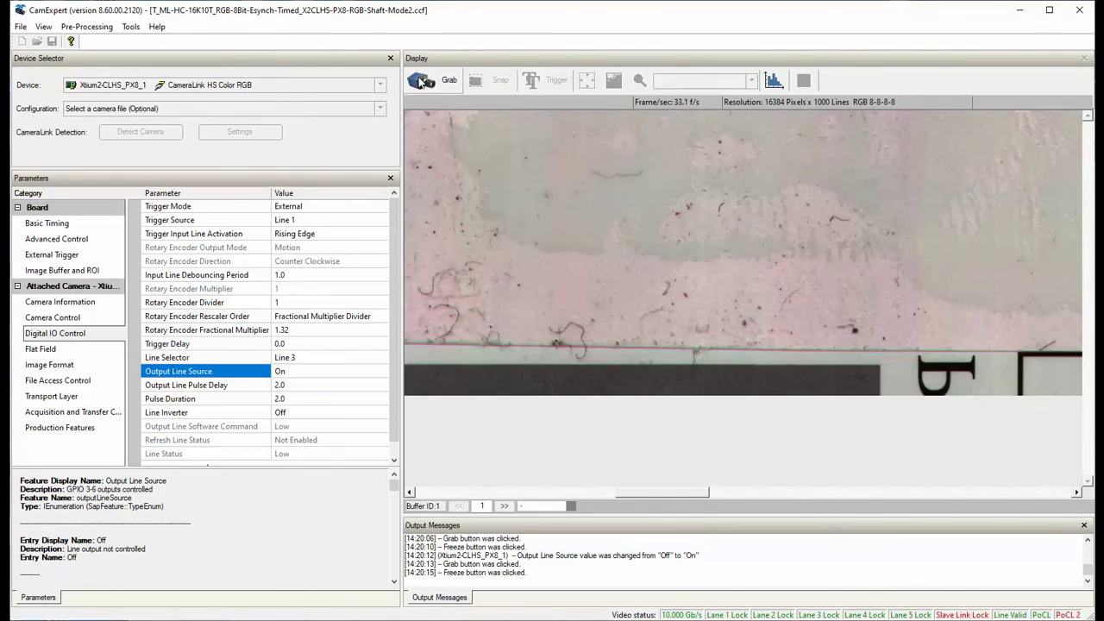
click(420, 79)
click(421, 79)
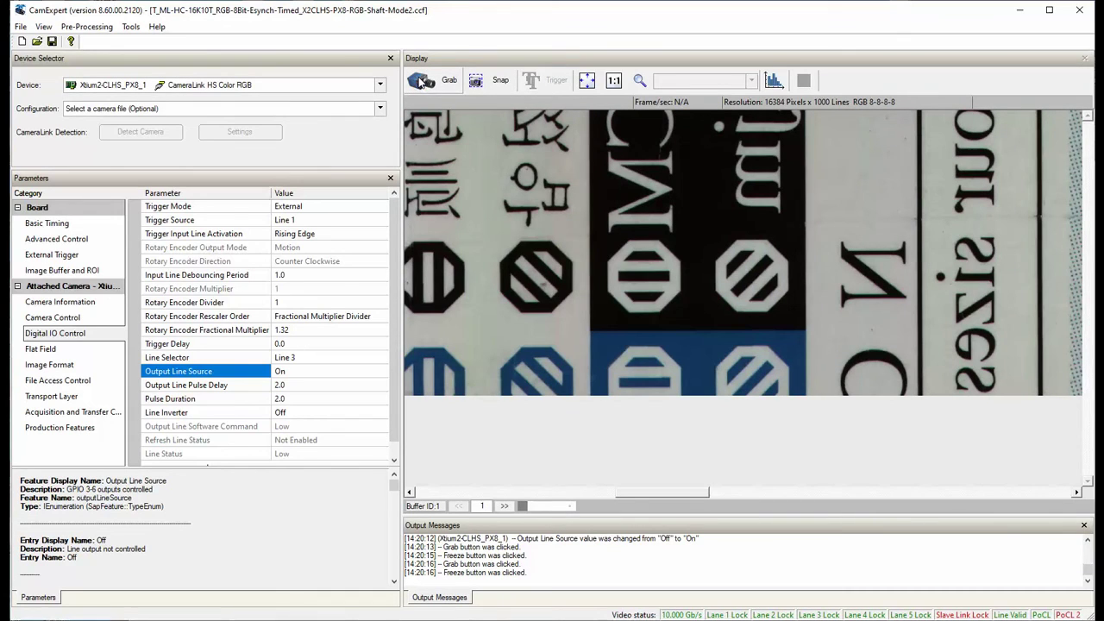